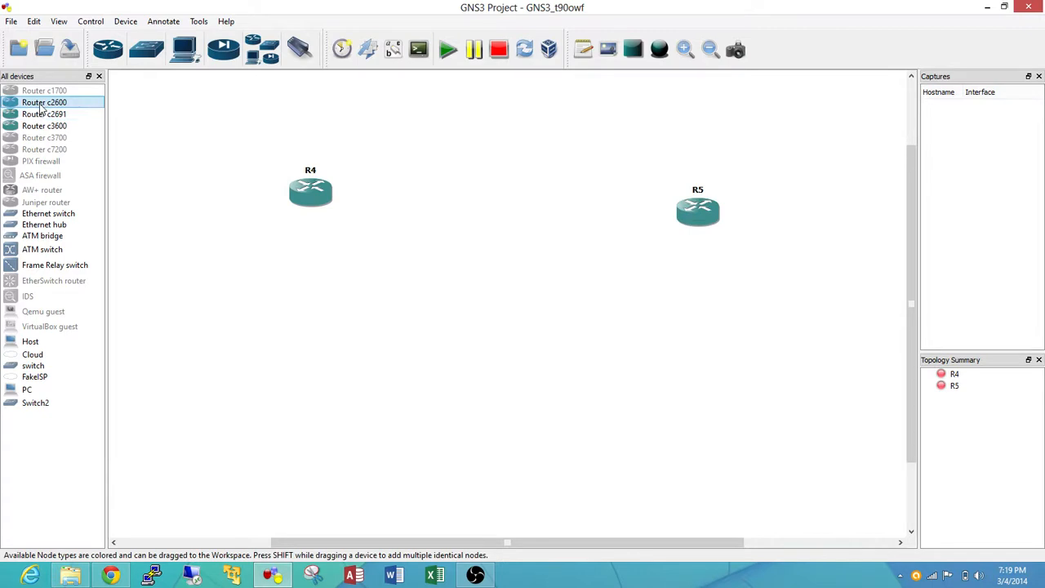
# Add a c2600 router below and between the two existing routers, and move R5 up roughly level with R4
pyautogui.moveTo(44, 104); pyautogui.dragTo(532, 400)
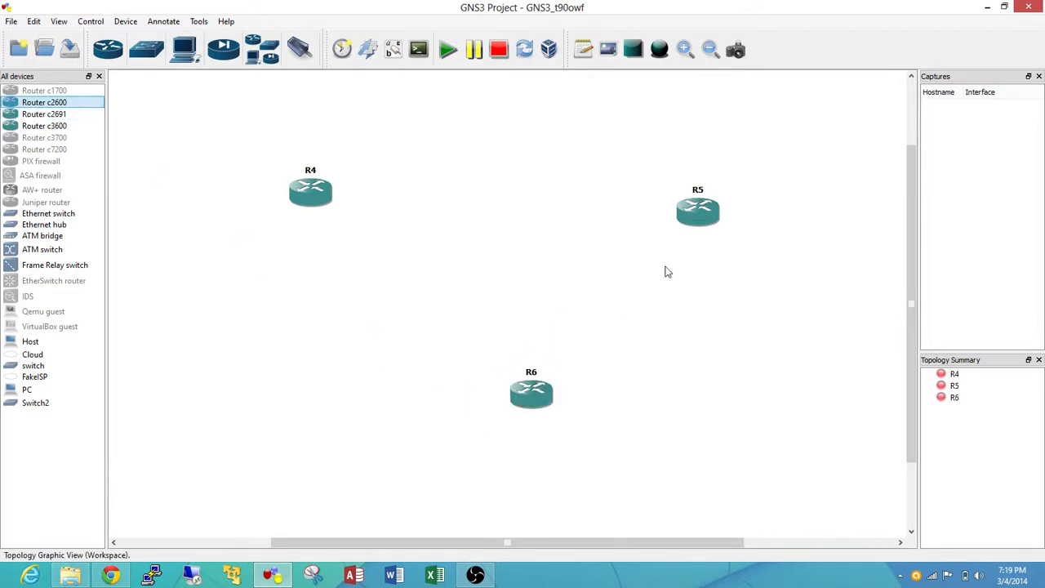
pyautogui.moveTo(700, 214); pyautogui.dragTo(698, 195)
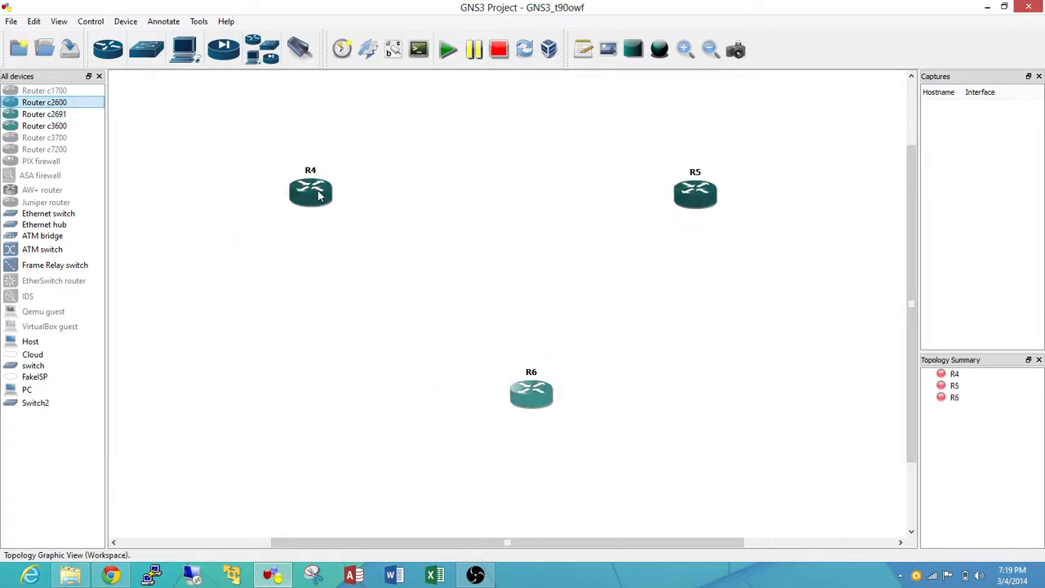
# Change the hostname of the upper-left router in the topology to R1
pyautogui.rightClick(321, 196)
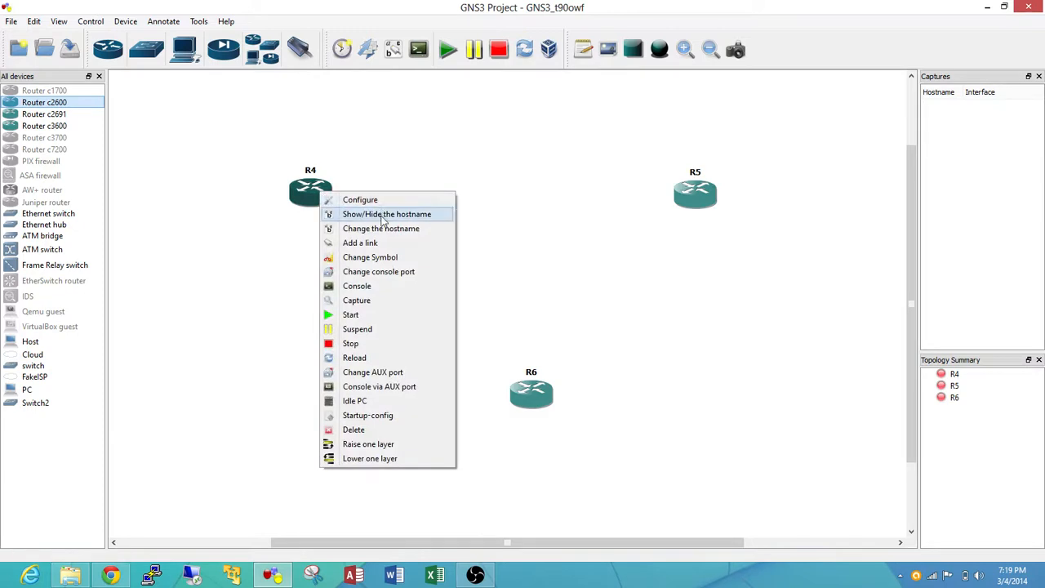
pyautogui.click(377, 232)
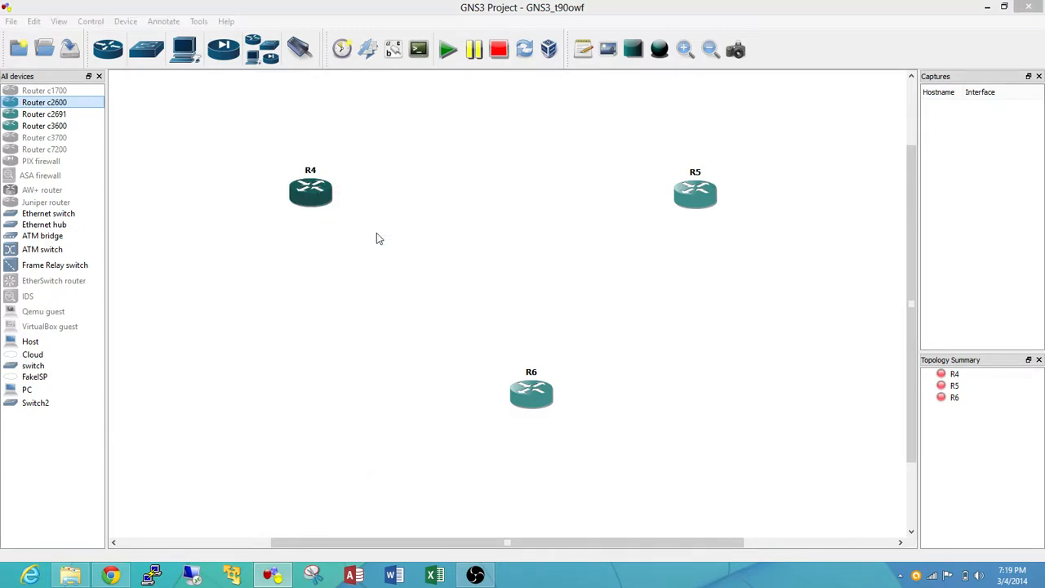
pyautogui.write('R1')
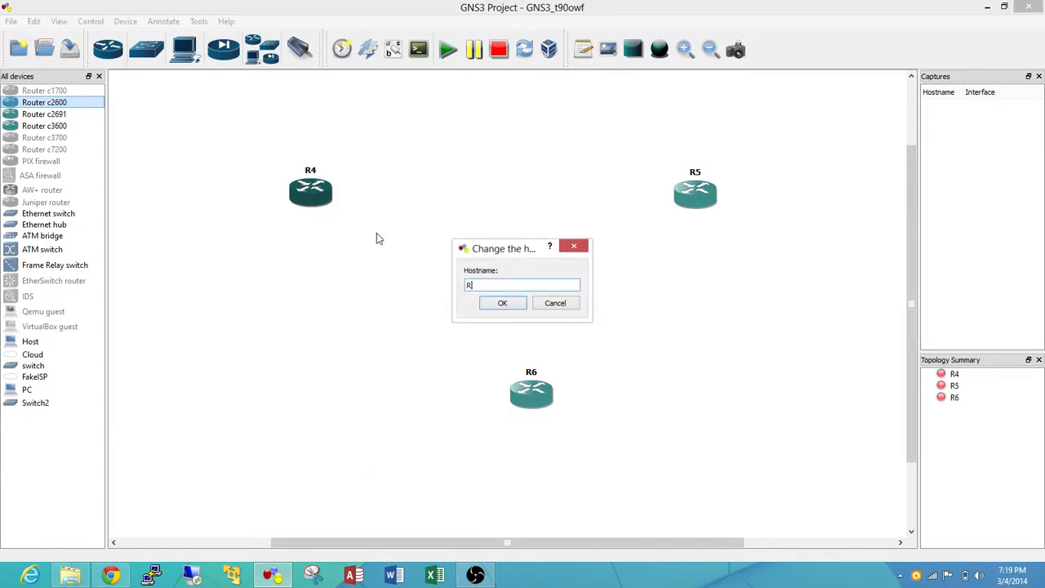
pyautogui.click(495, 305)
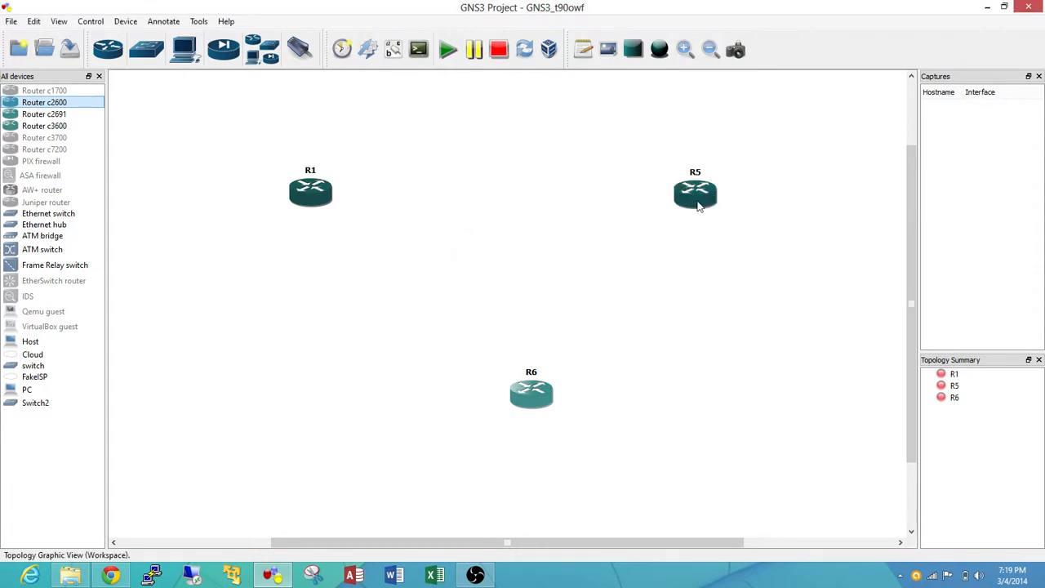
# Change the hostname of the upper-right router in the topology to R2
pyautogui.rightClick(696, 201)
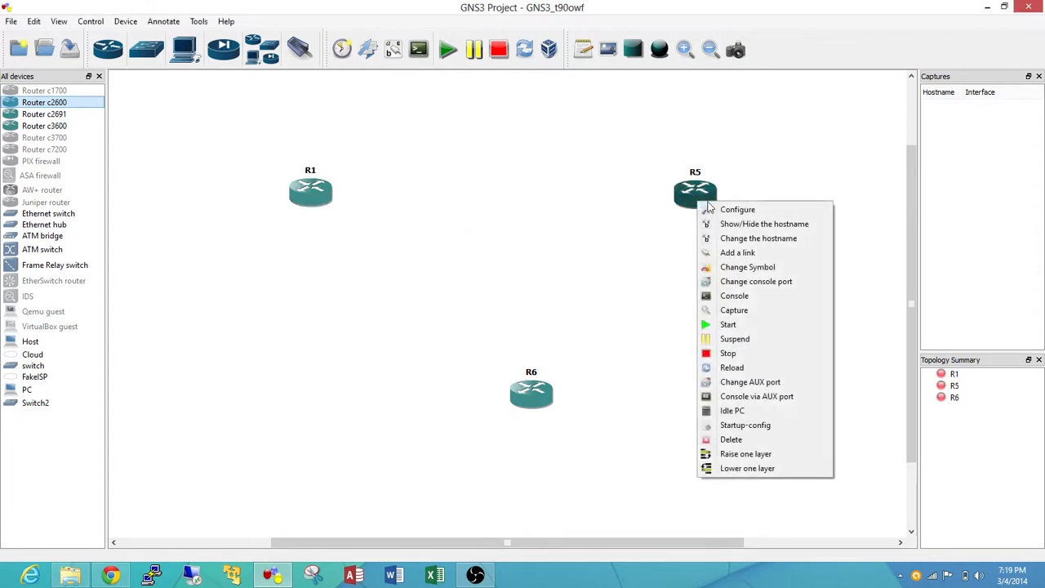
pyautogui.click(736, 239)
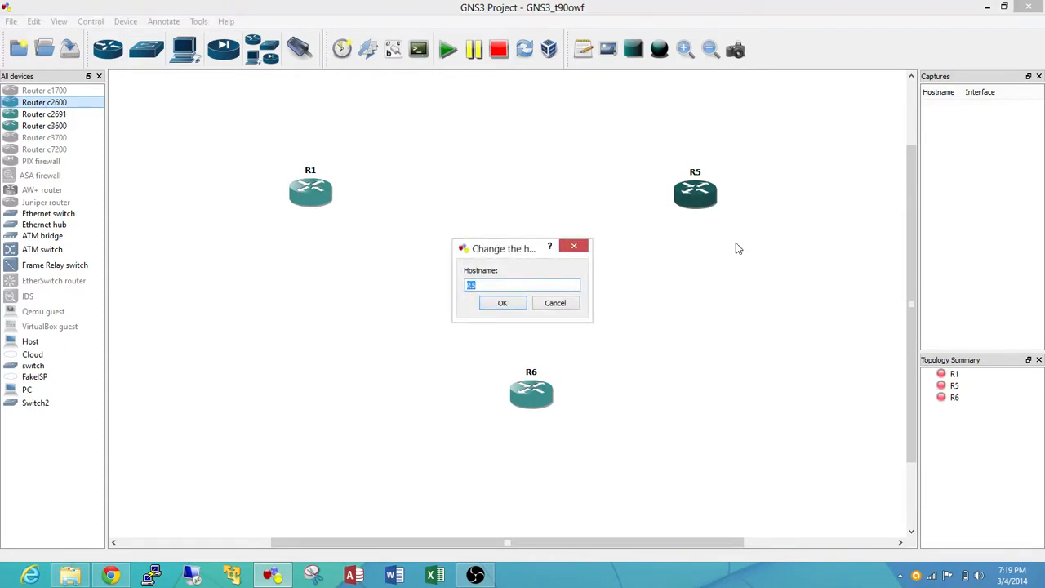
pyautogui.write('R2')
pyautogui.click(502, 303)
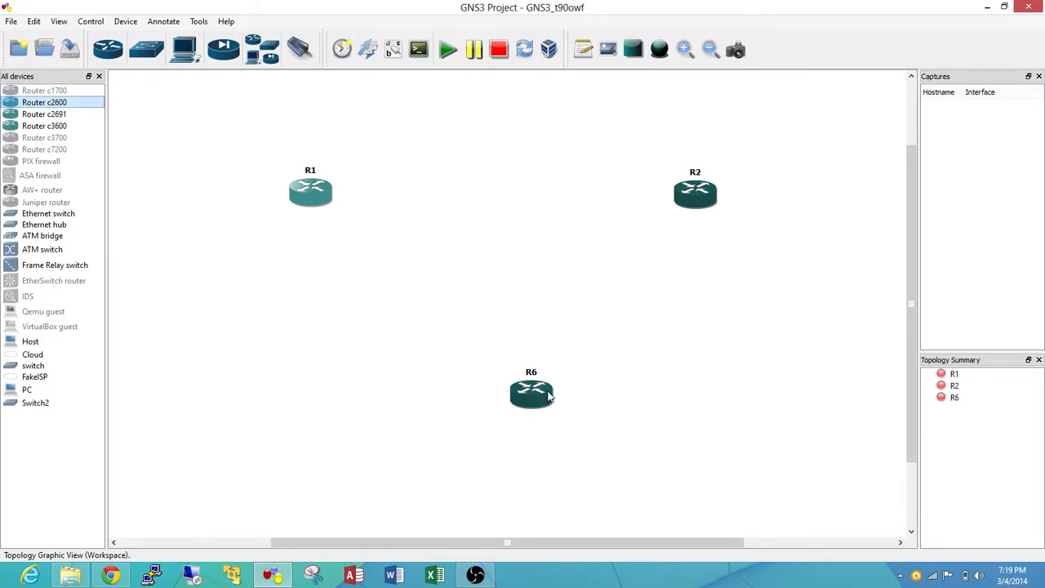
# Change the hostname of the lower router to R3 and shift it slightly down and to the left in the topology
pyautogui.rightClick(548, 396)
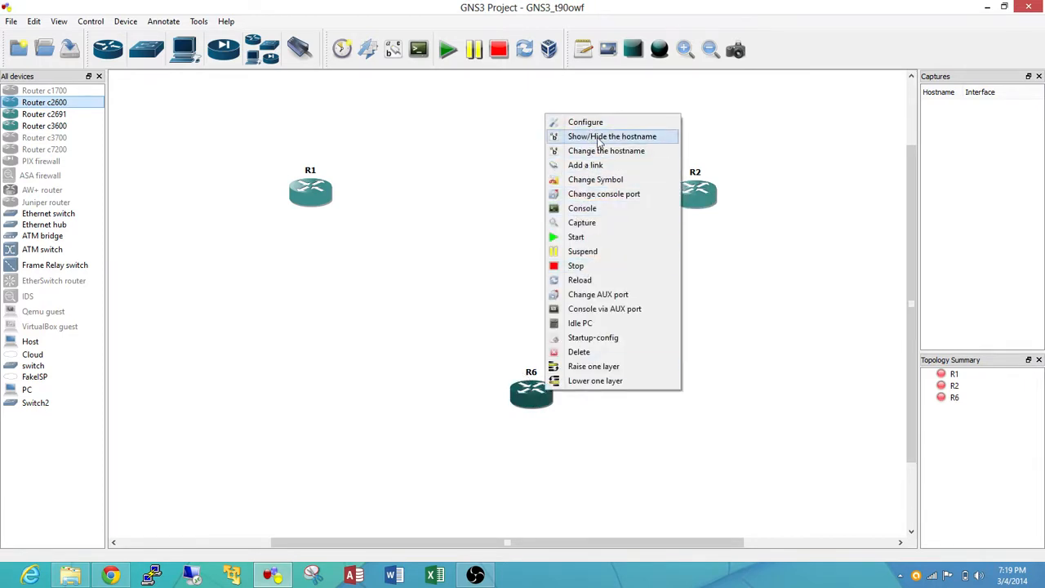
pyautogui.click(598, 151)
pyautogui.write('R3')
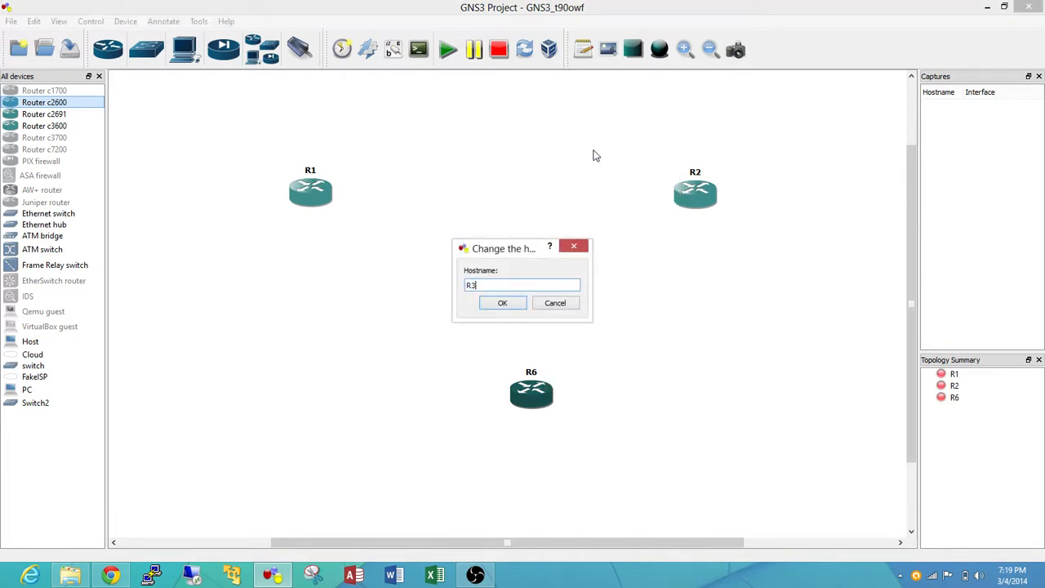
pyautogui.press('Return')
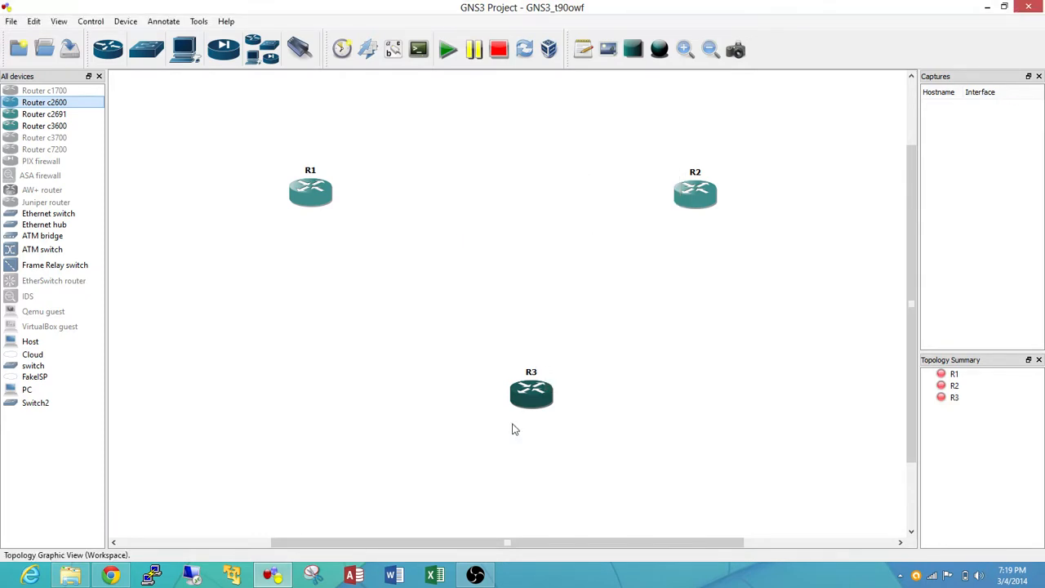
pyautogui.moveTo(550, 406); pyautogui.dragTo(531, 424)
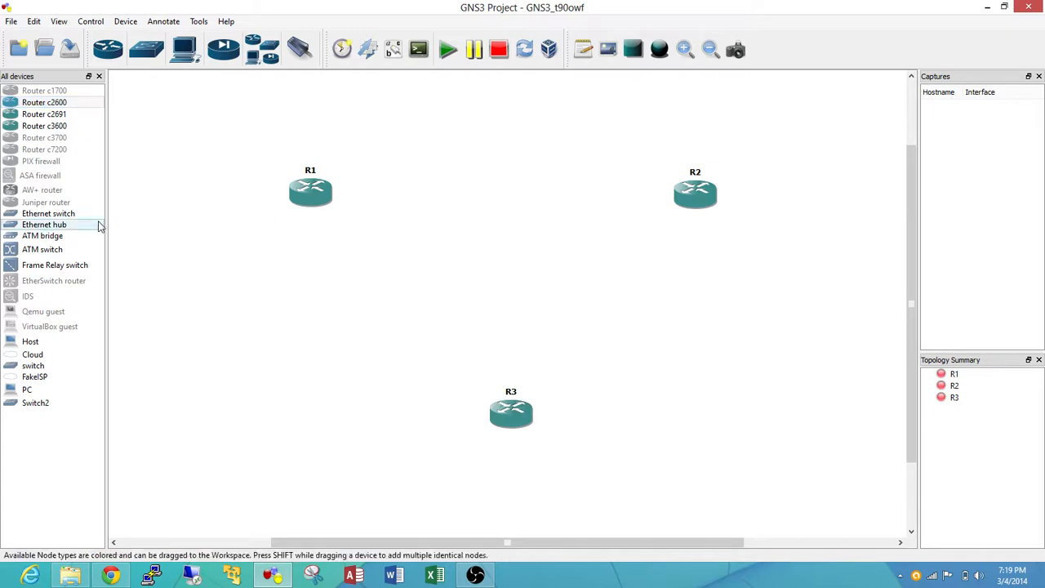
# Configure router R1 with a WIC-2T serial card in WIC slot 0 and accept the node configuration
pyautogui.click(303, 192)
pyautogui.rightClick(301, 194)
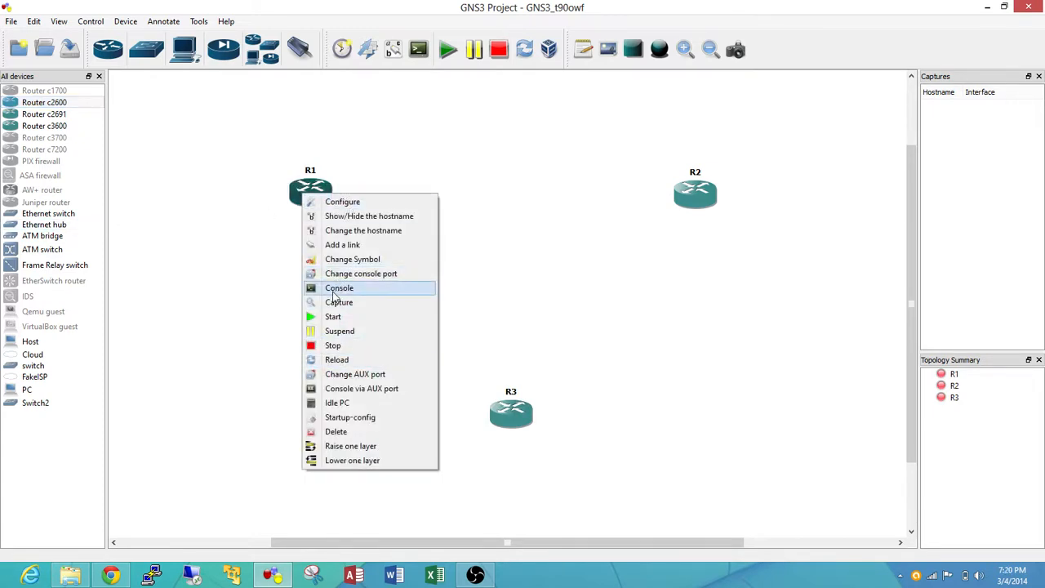
pyautogui.click(342, 194)
pyautogui.rightClick(310, 196)
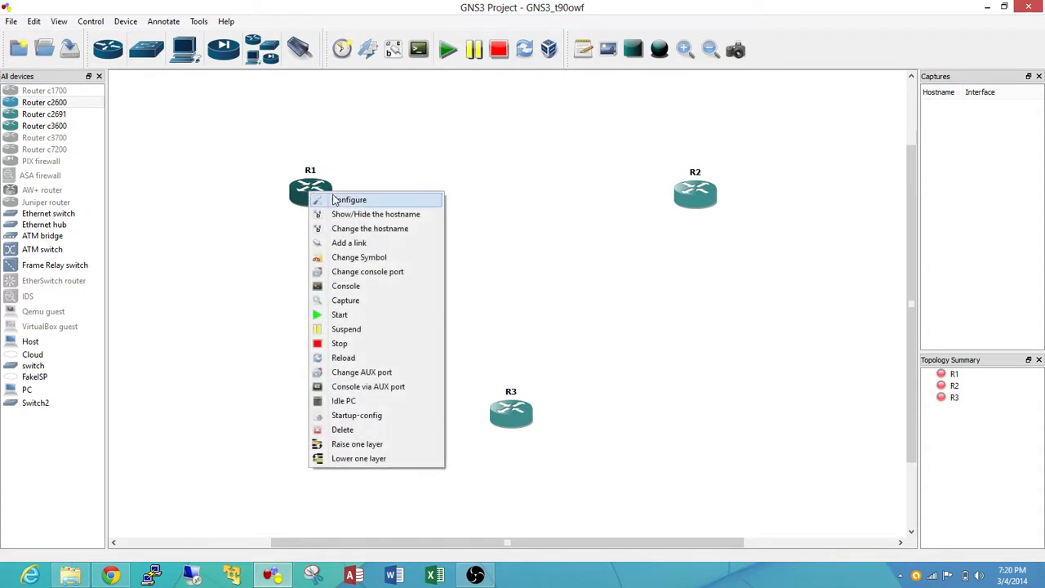
pyautogui.click(341, 200)
pyautogui.click(341, 151)
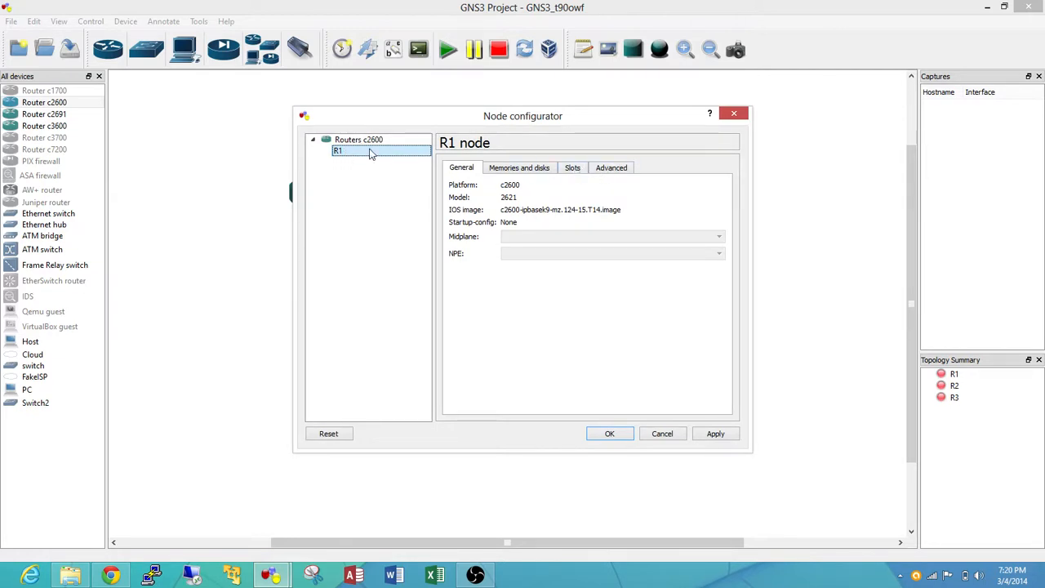
pyautogui.click(572, 169)
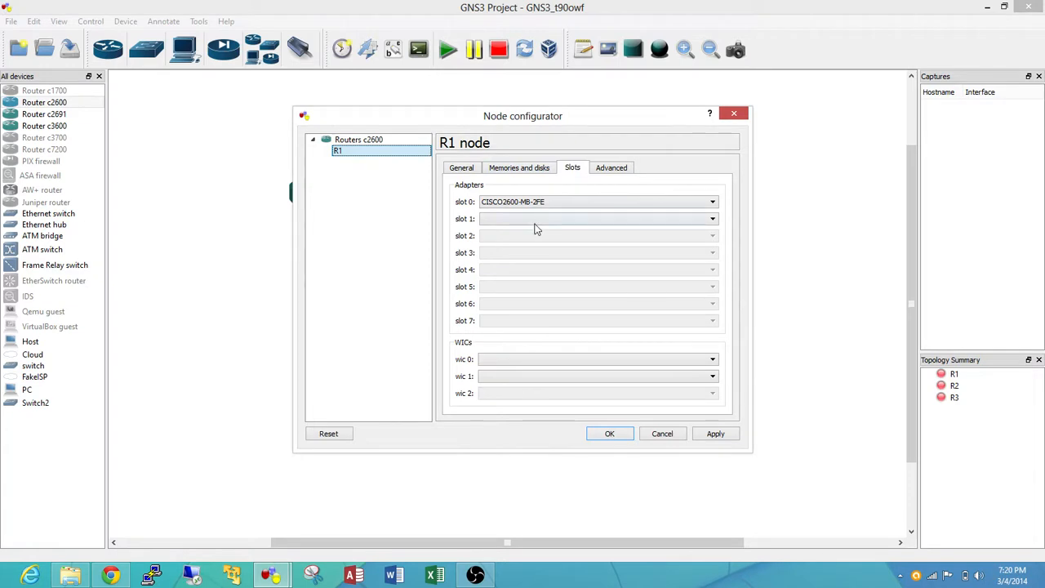
pyautogui.click(512, 363)
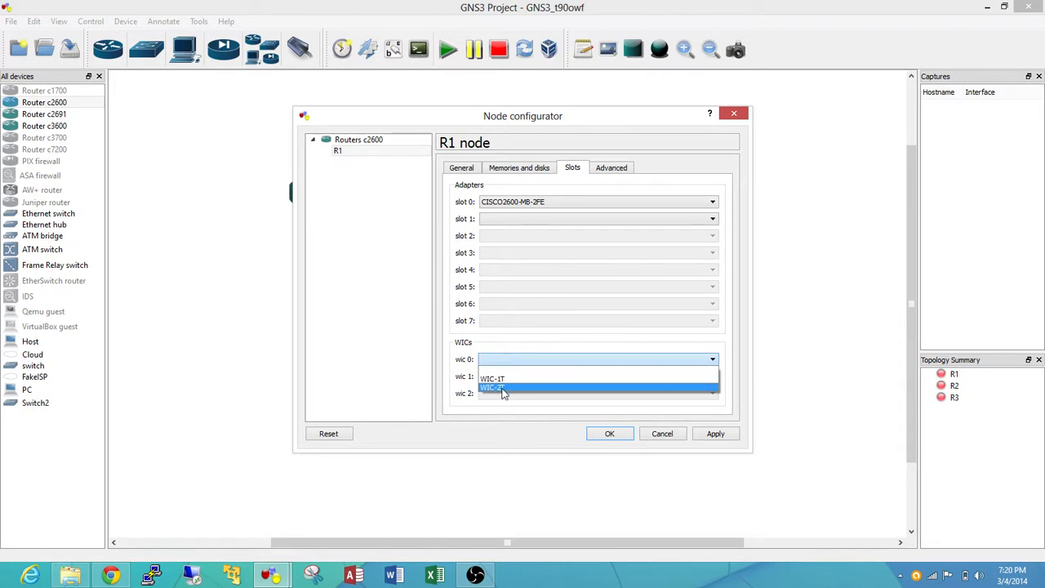
pyautogui.click(503, 388)
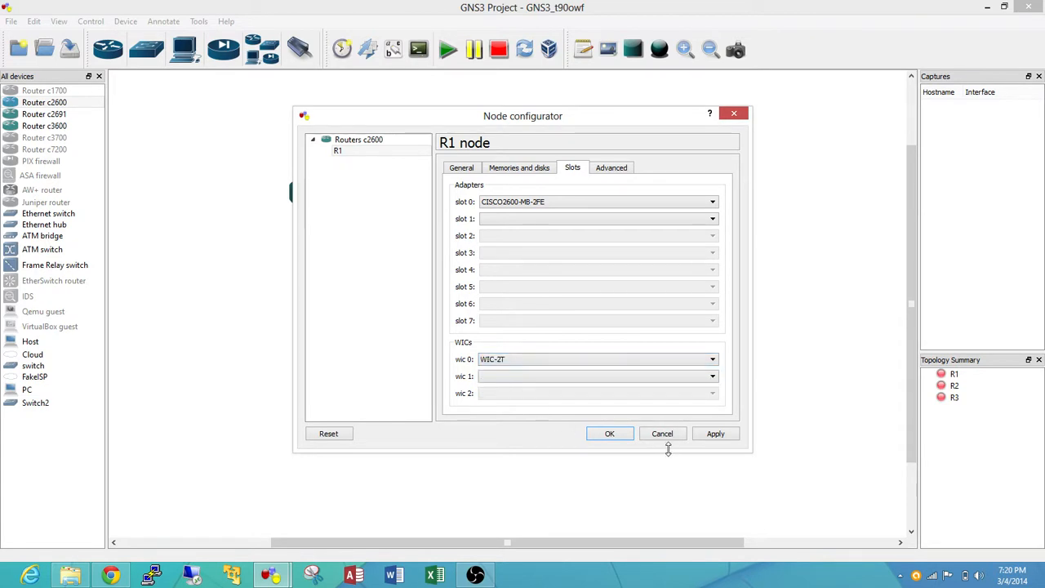
pyautogui.click(606, 434)
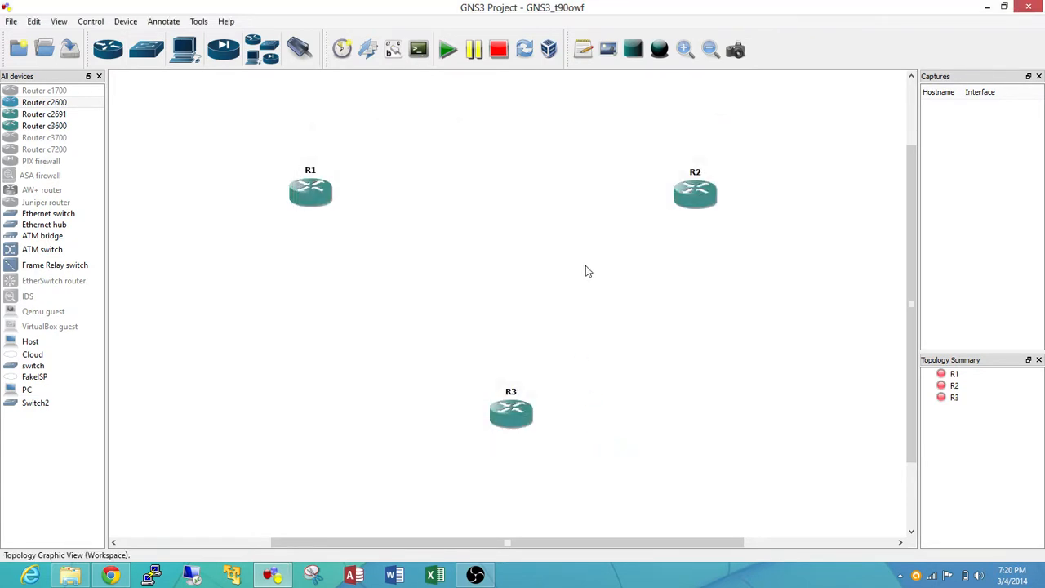
# Configure router R2 with a WIC-2T serial card in WIC slot 0 and accept the node configuration
pyautogui.rightClick(698, 193)
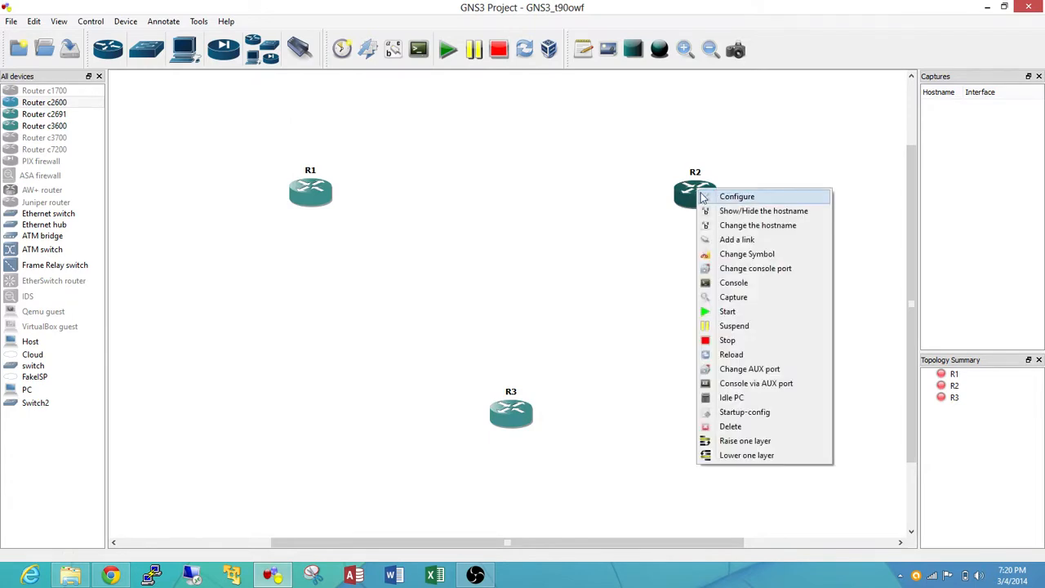
pyautogui.click(722, 196)
pyautogui.click(363, 153)
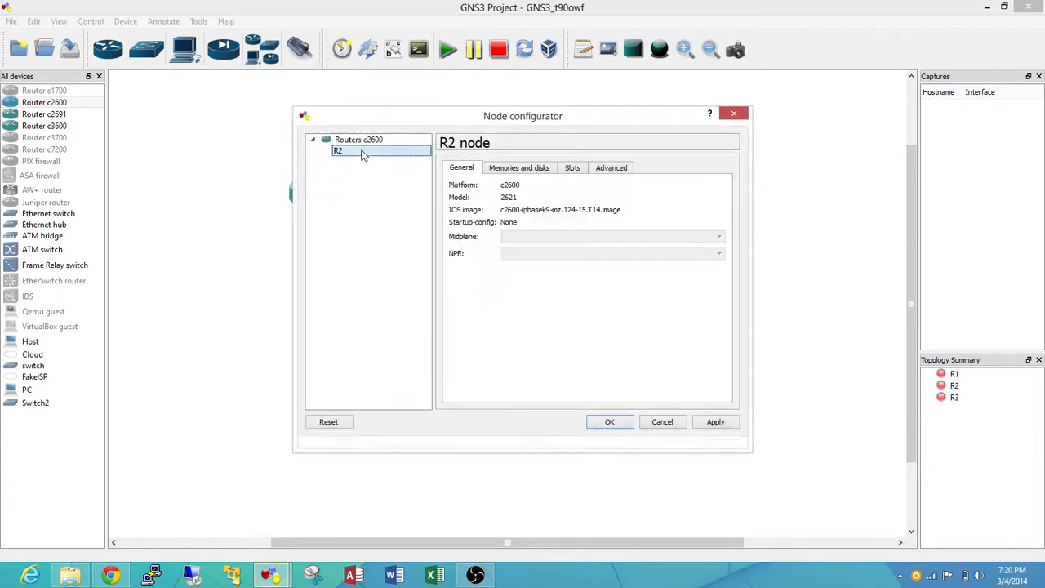
pyautogui.click(574, 169)
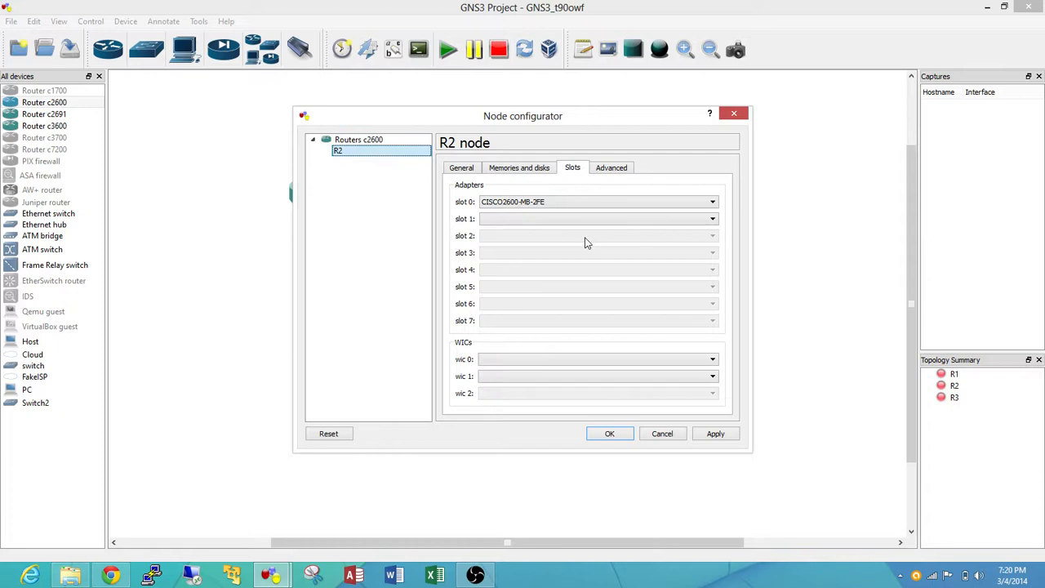
pyautogui.click(552, 361)
pyautogui.click(553, 387)
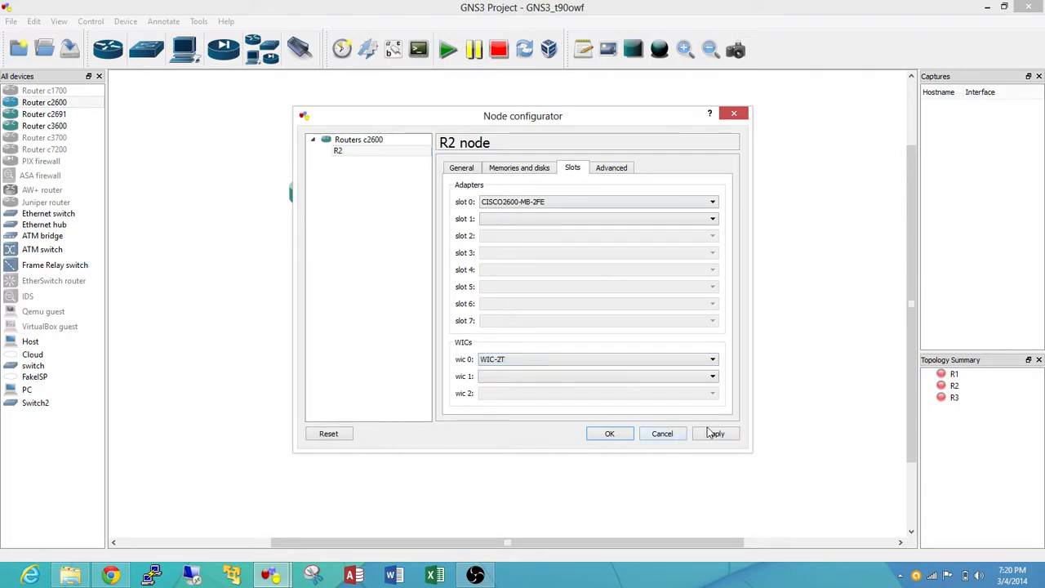
pyautogui.click(588, 433)
# Configure router R3 with a WIC-2T serial card in WIC slot 0, then apply and accept the node configuration
pyautogui.rightClick(514, 405)
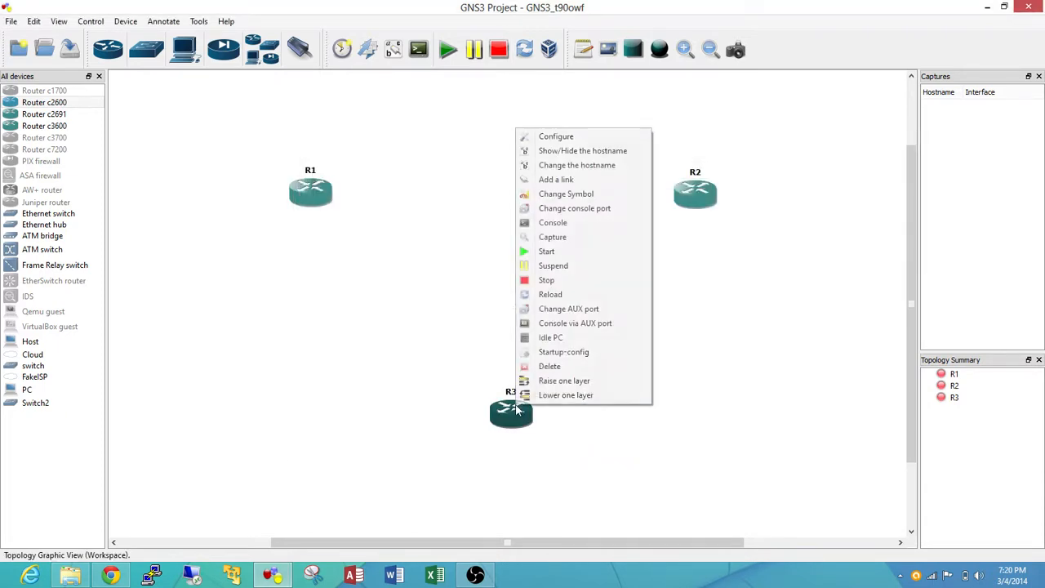
pyautogui.click(551, 137)
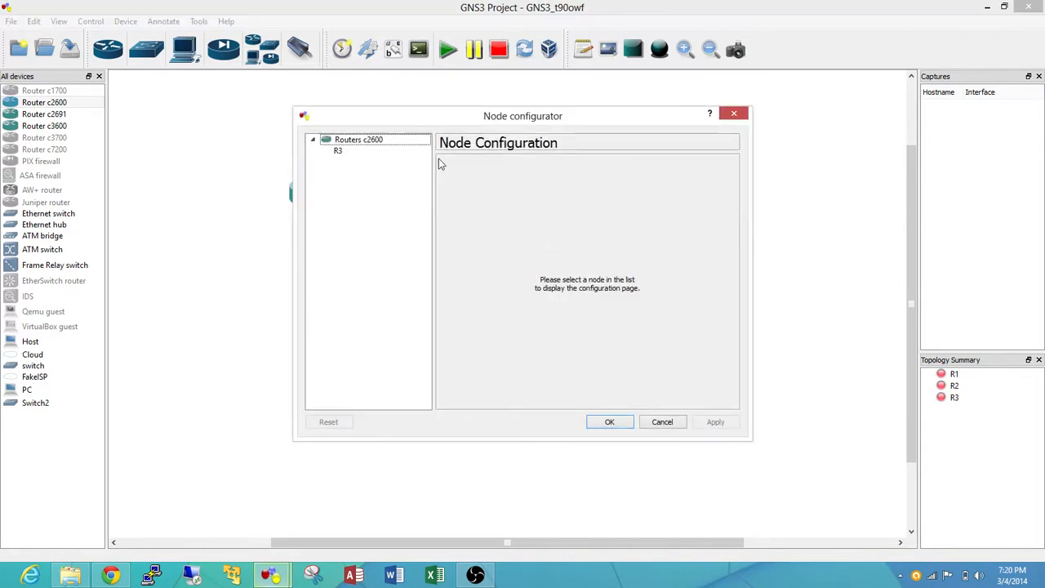
pyautogui.click(380, 151)
pyautogui.click(573, 167)
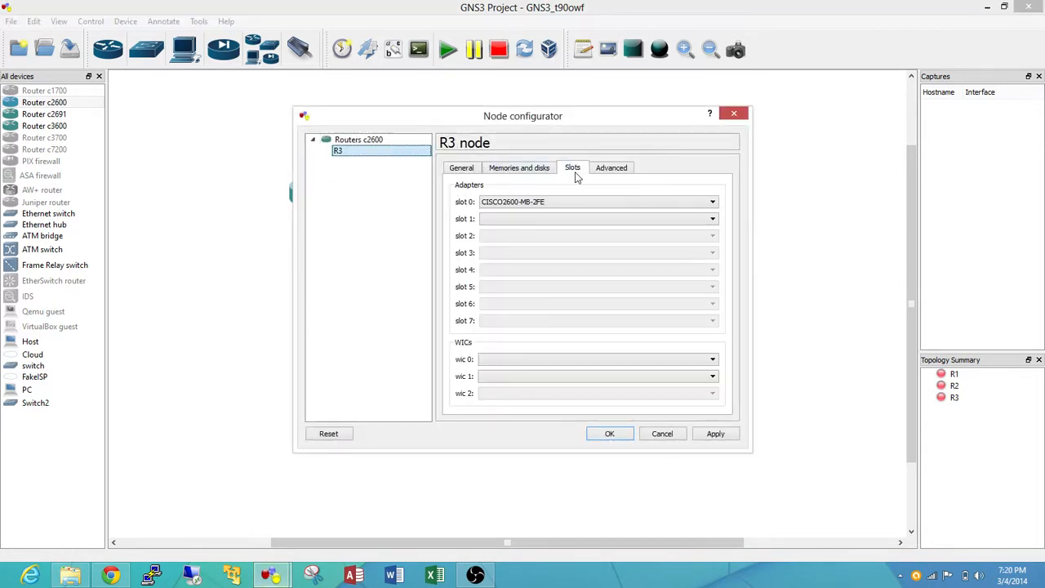
pyautogui.click(523, 359)
pyautogui.click(538, 386)
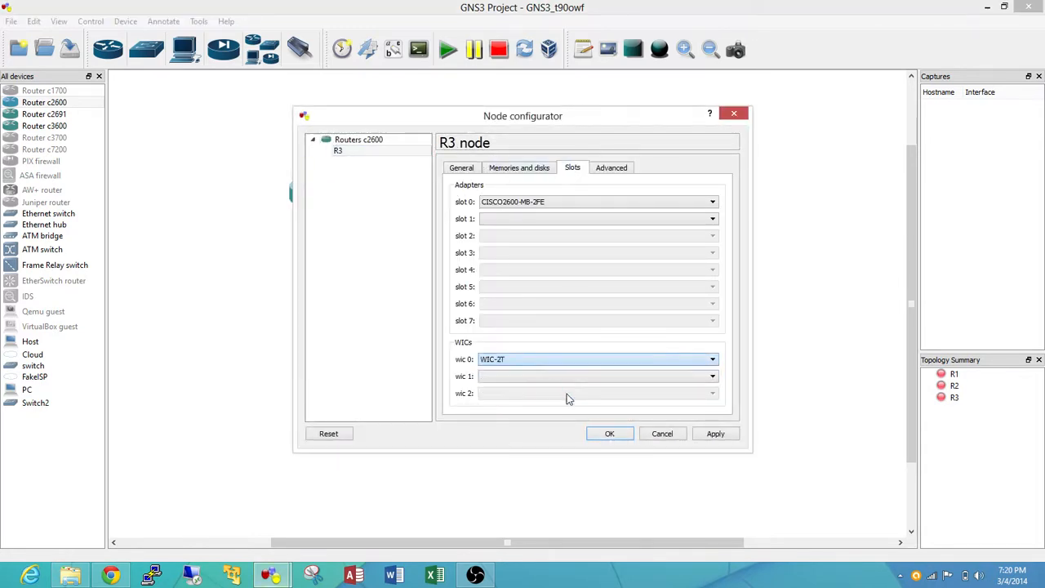
pyautogui.click(709, 434)
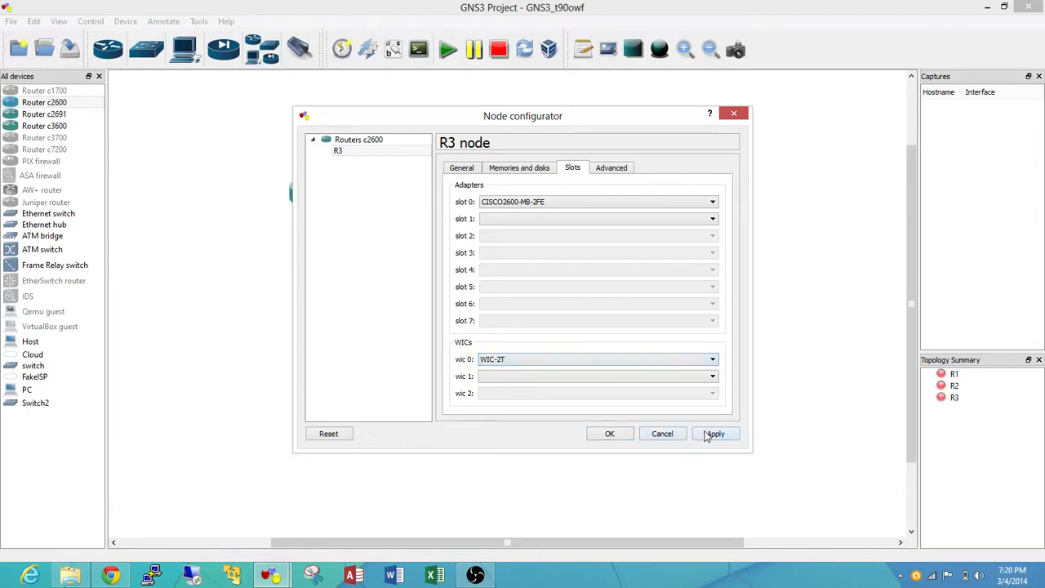
pyautogui.click(593, 439)
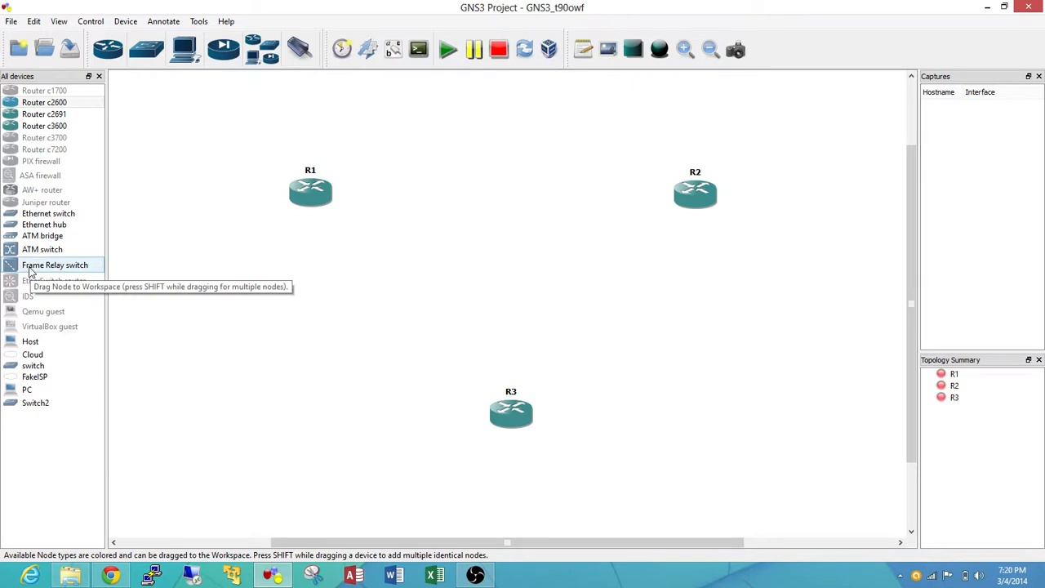
# Place a Frame Relay switch centrally between the three routers, open its node configuration and move the dialog clear of the switch
pyautogui.moveTo(30, 272); pyautogui.dragTo(522, 281)
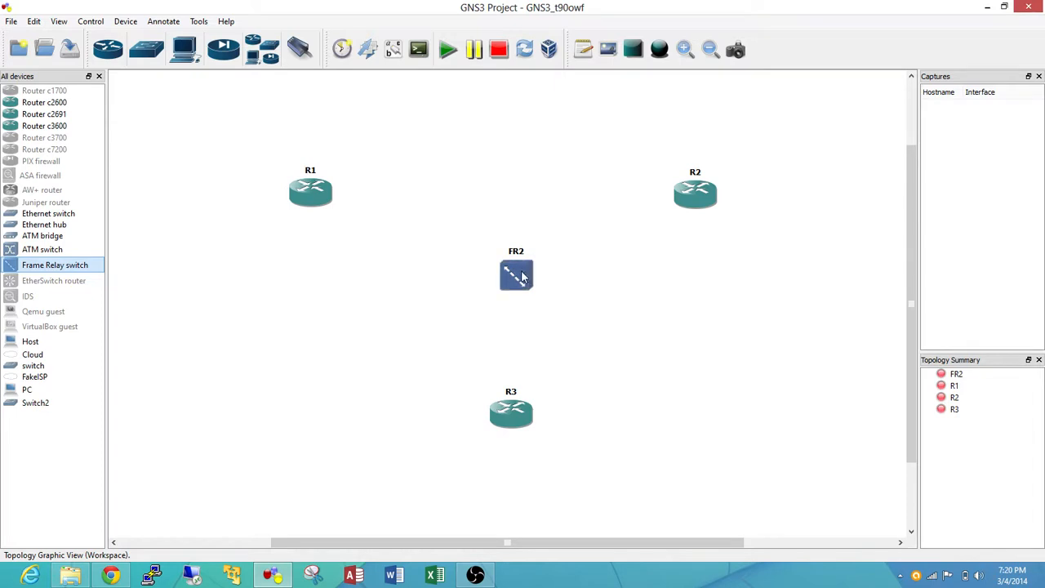
pyautogui.rightClick(522, 278)
pyautogui.click(555, 276)
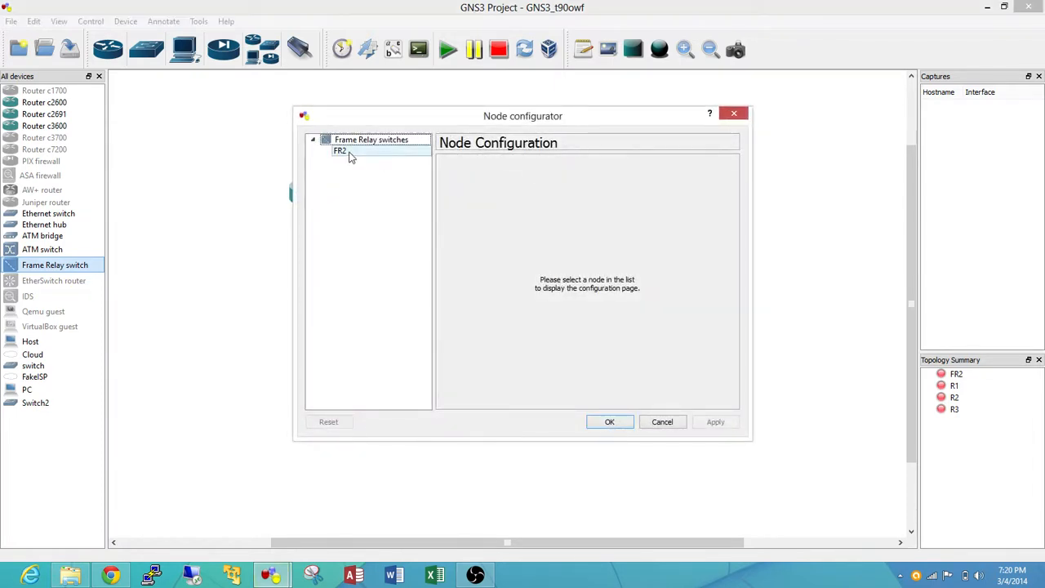
pyautogui.click(341, 152)
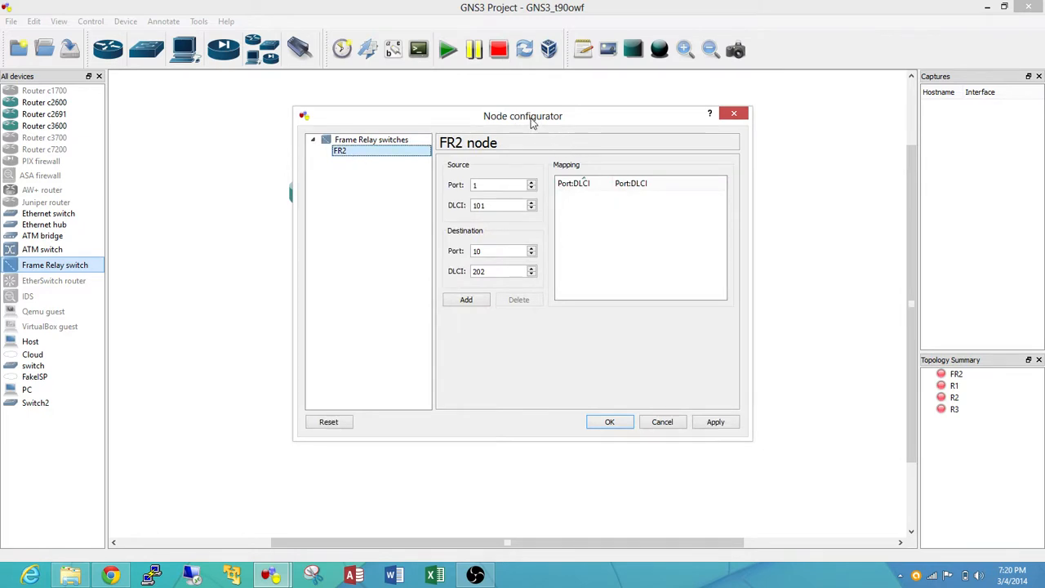
pyautogui.moveTo(532, 122); pyautogui.dragTo(842, 241)
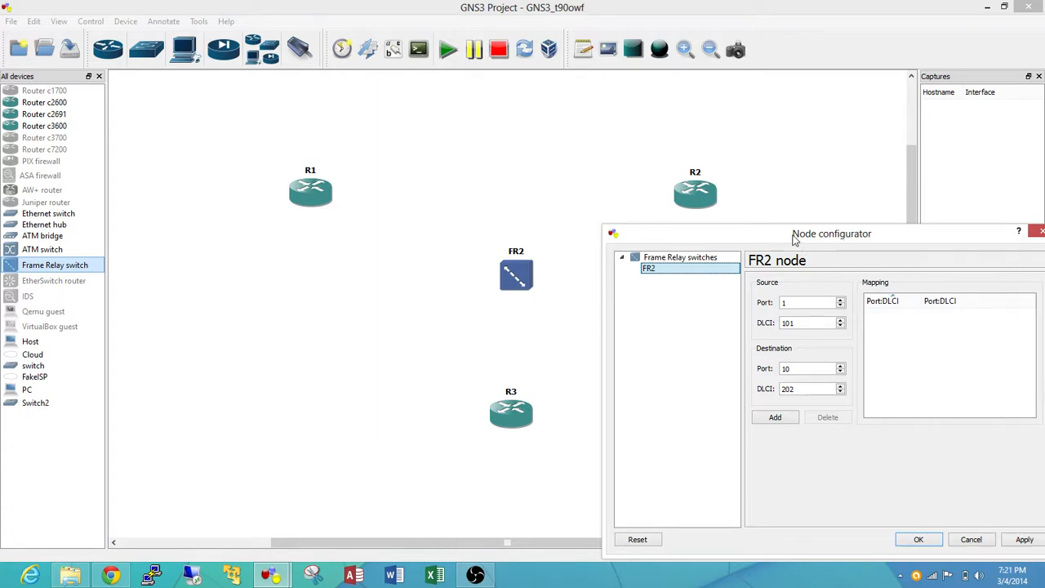
pyautogui.moveTo(792, 236); pyautogui.dragTo(773, 234)
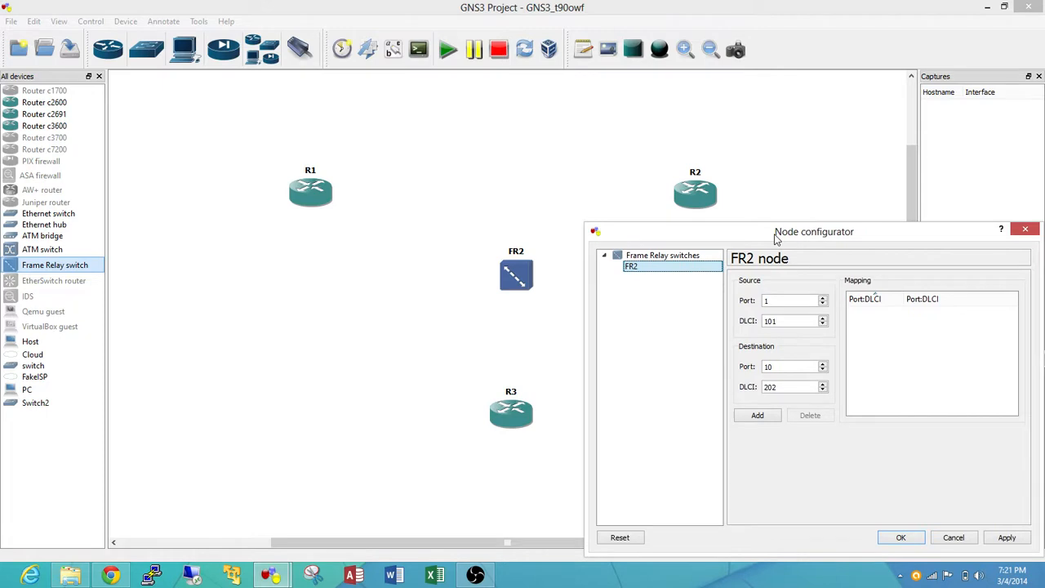
# Add a Frame Relay mapping from source port 1, DLCI 102 to destination port 2, DLCI 201
pyautogui.click(769, 301)
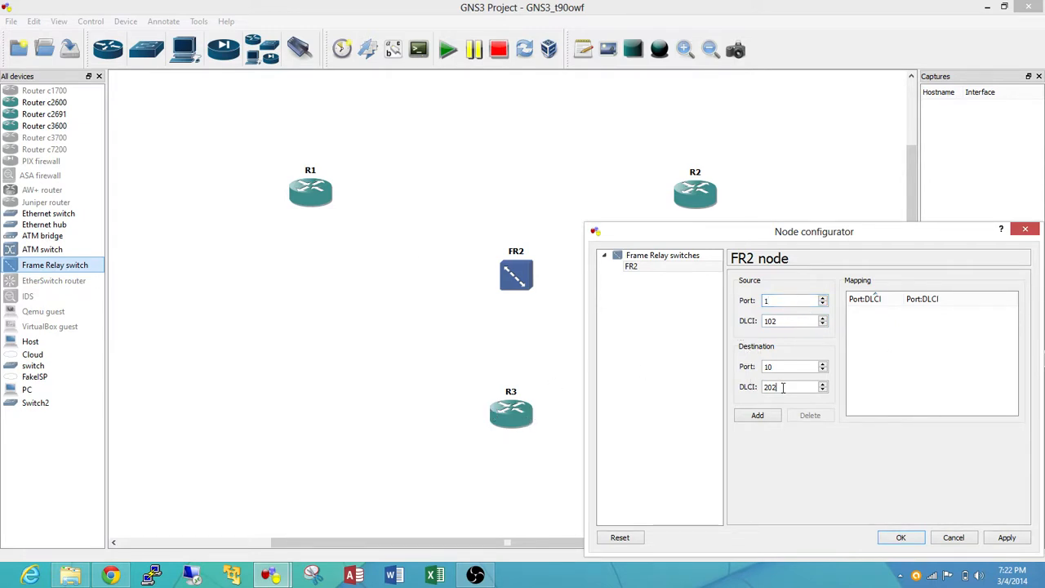
pyautogui.press('BackSpace')
pyautogui.click(782, 364)
pyautogui.moveTo(783, 376); pyautogui.dragTo(683, 373)
pyautogui.write('23')
pyautogui.press('BackSpace')
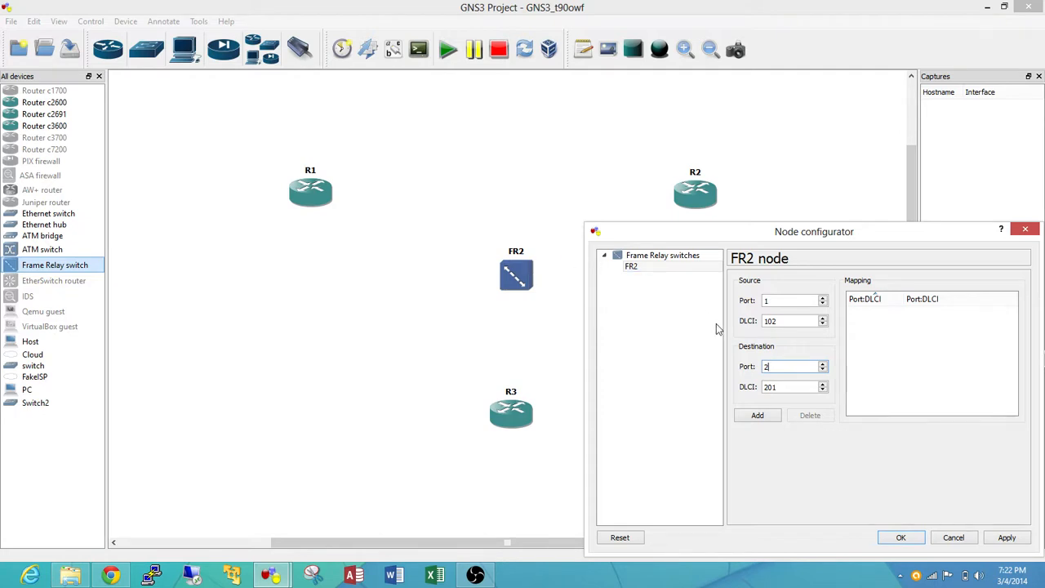
pyautogui.click(772, 416)
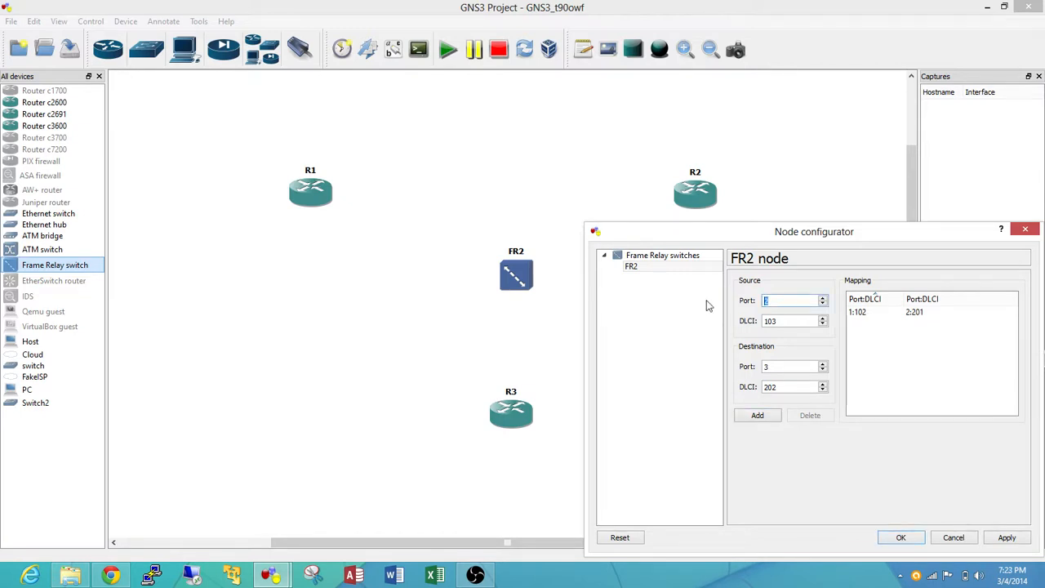
# Add a Frame Relay mapping from source port 1, DLCI 103 to destination port 3, DLCI 301, and accept the switch configuration
pyautogui.write('103')
pyautogui.hotkey('ctrl', 'a')
pyautogui.write('1')
pyautogui.press('Tab')
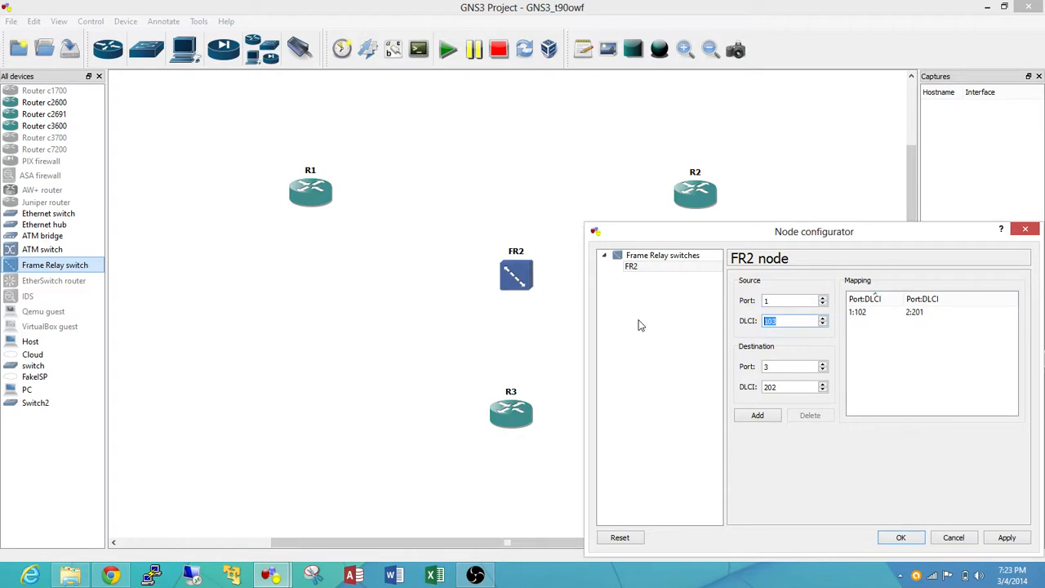
pyautogui.write('10')
pyautogui.rightClick(619, 379)
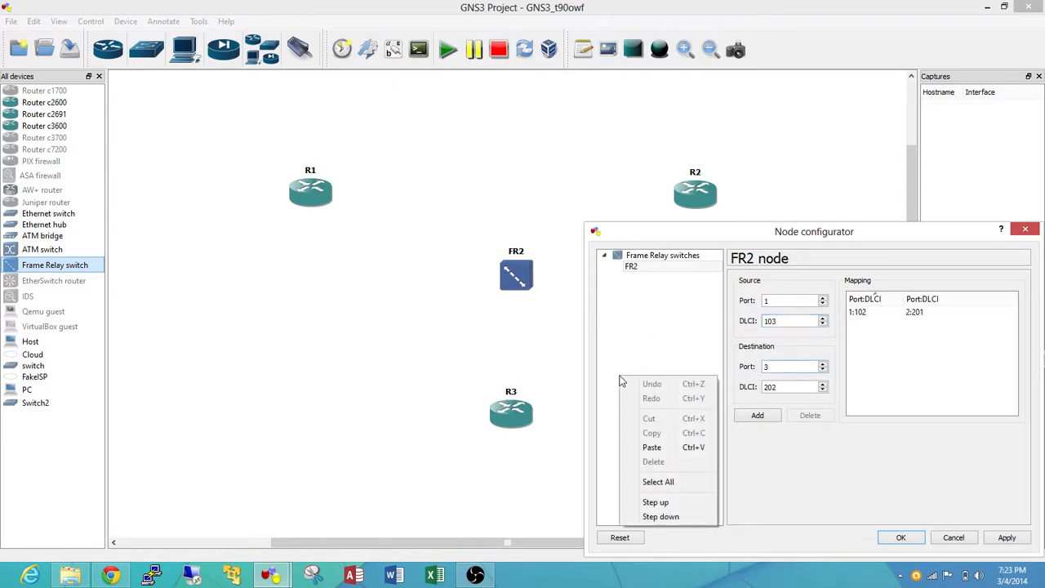
pyautogui.click(806, 385)
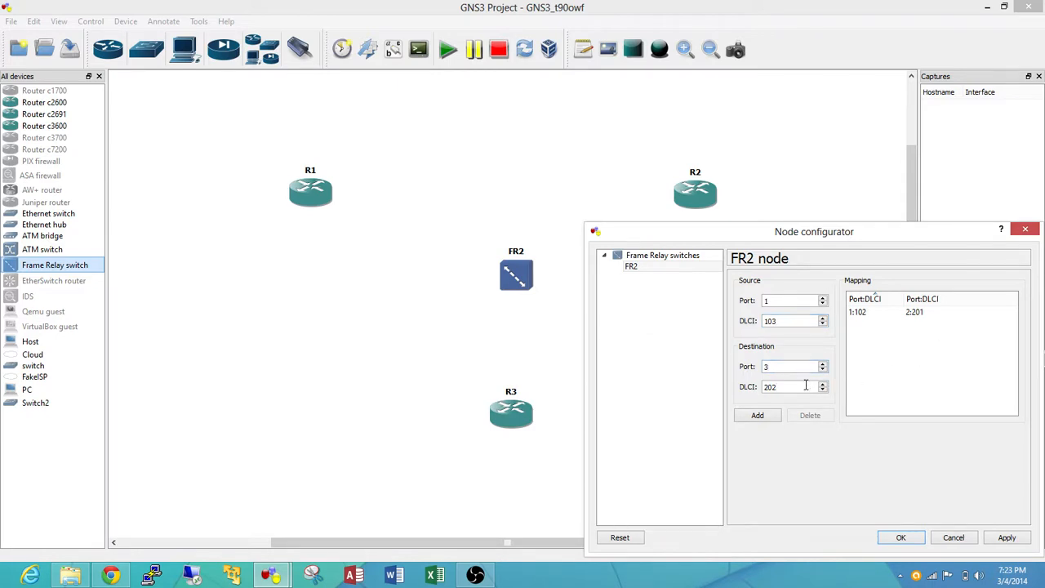
pyautogui.moveTo(806, 386); pyautogui.dragTo(625, 399)
pyautogui.write('3')
pyautogui.click(766, 419)
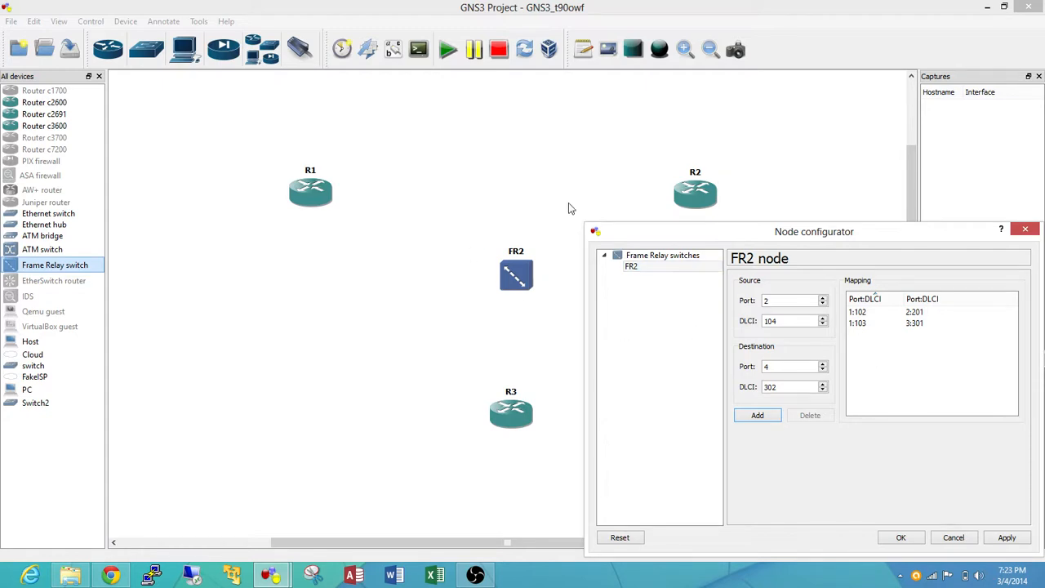
pyautogui.moveTo(711, 242); pyautogui.dragTo(703, 239)
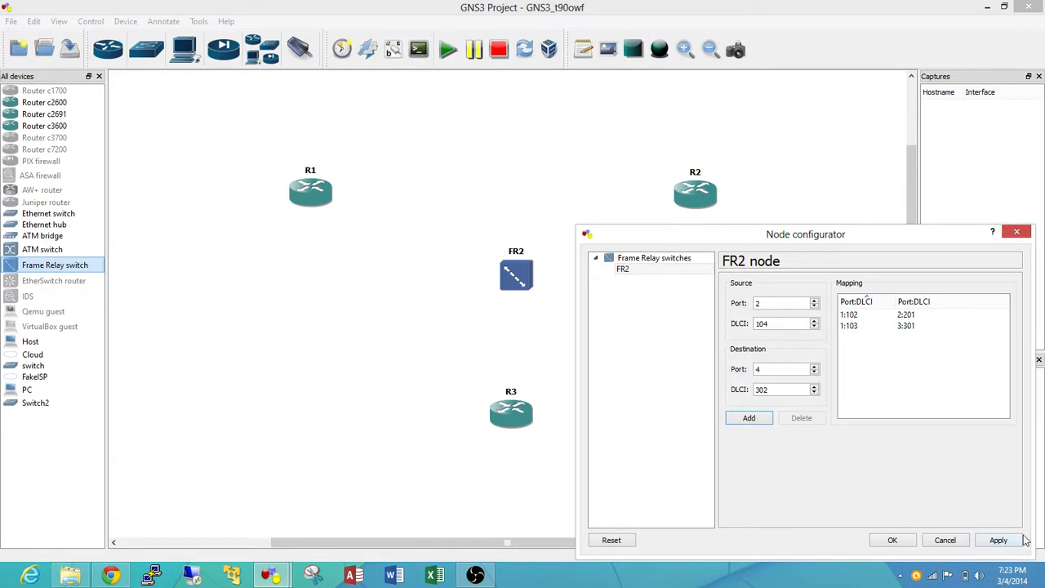
pyautogui.click(898, 542)
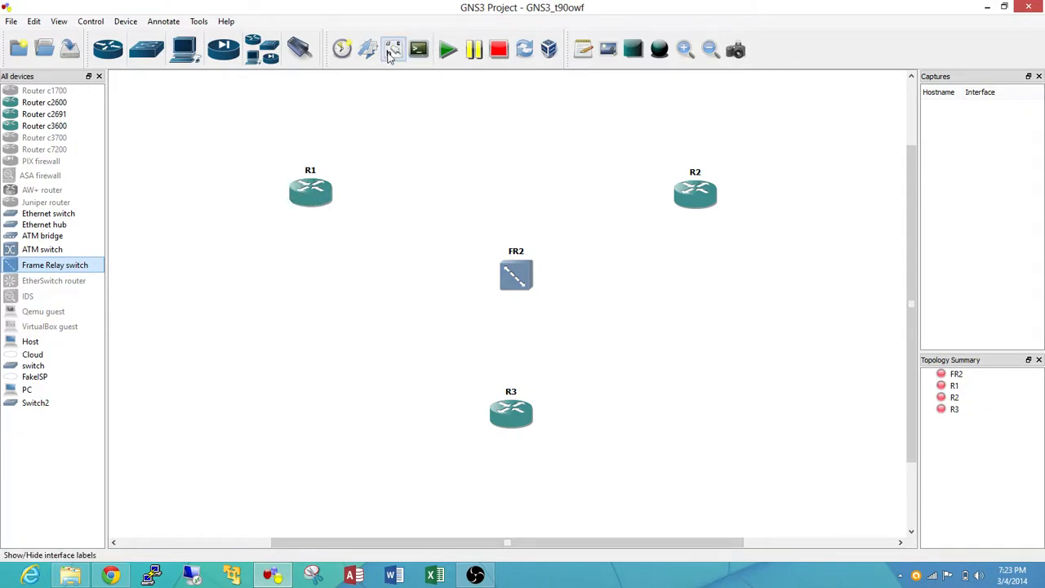
# Link router R1's s0/0 interface to port 1 of the Frame Relay switch
pyautogui.click(309, 50)
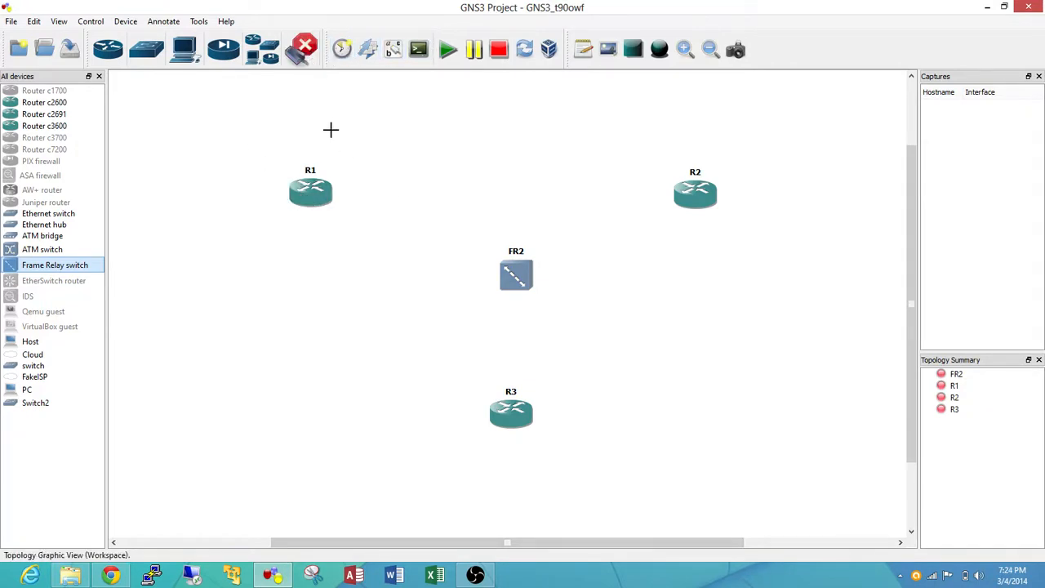
pyautogui.click(310, 193)
pyautogui.click(339, 202)
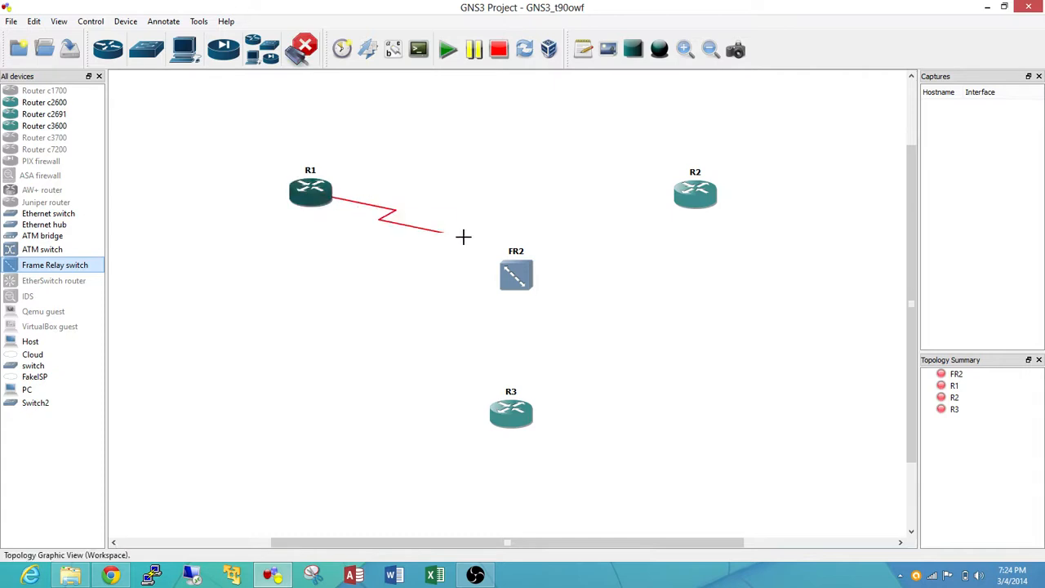
pyautogui.click(508, 270)
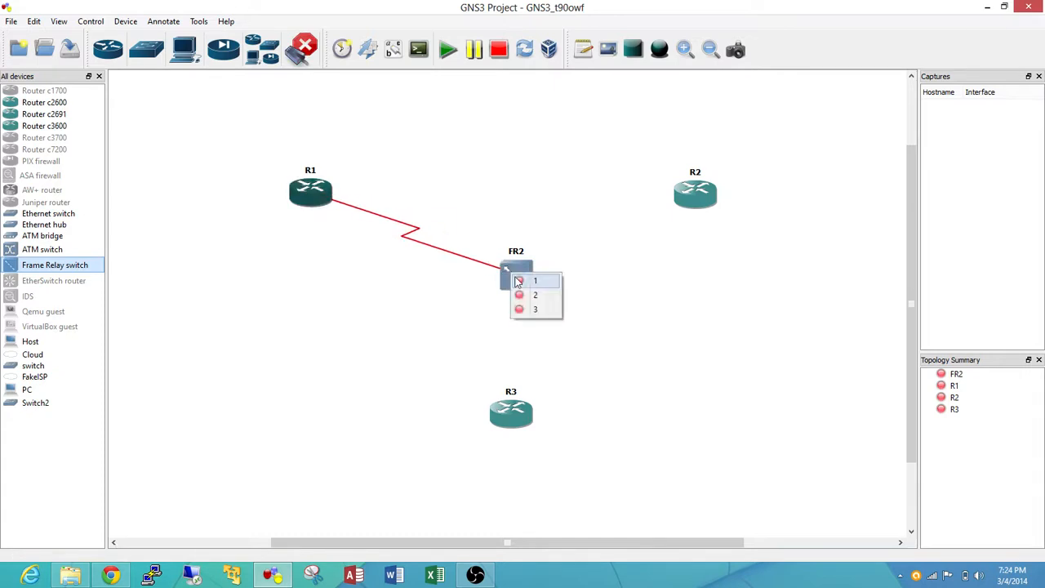
pyautogui.click(530, 280)
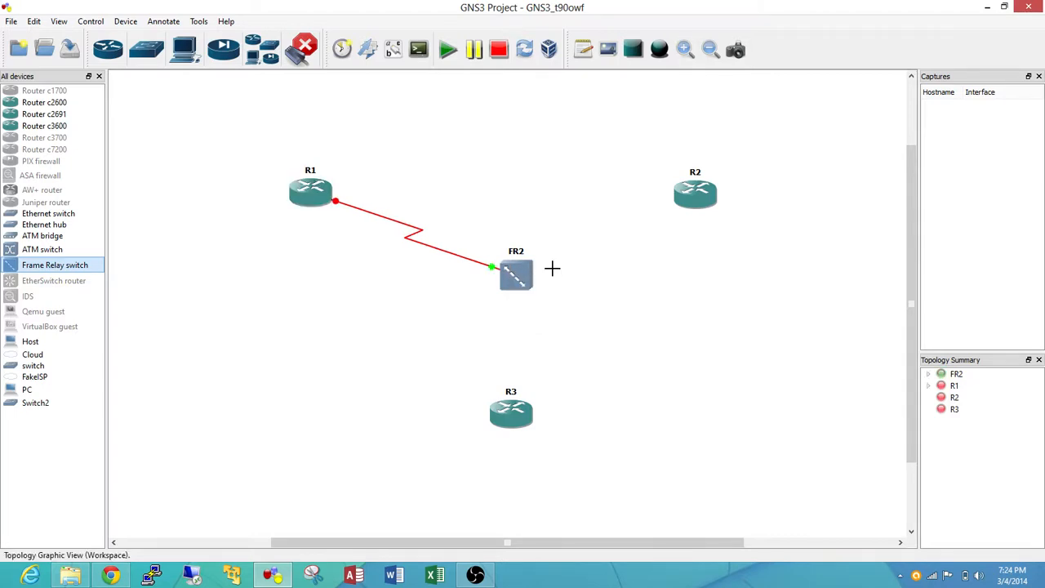
# Link router R2's s0/0 interface to port 2 of the Frame Relay switch
pyautogui.click(695, 190)
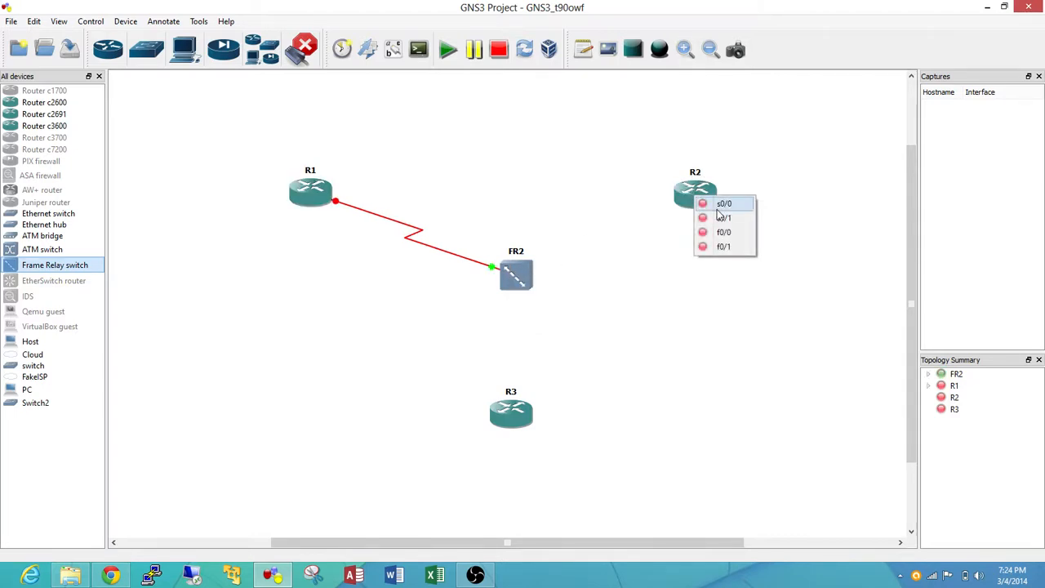
pyautogui.click(713, 204)
pyautogui.click(522, 263)
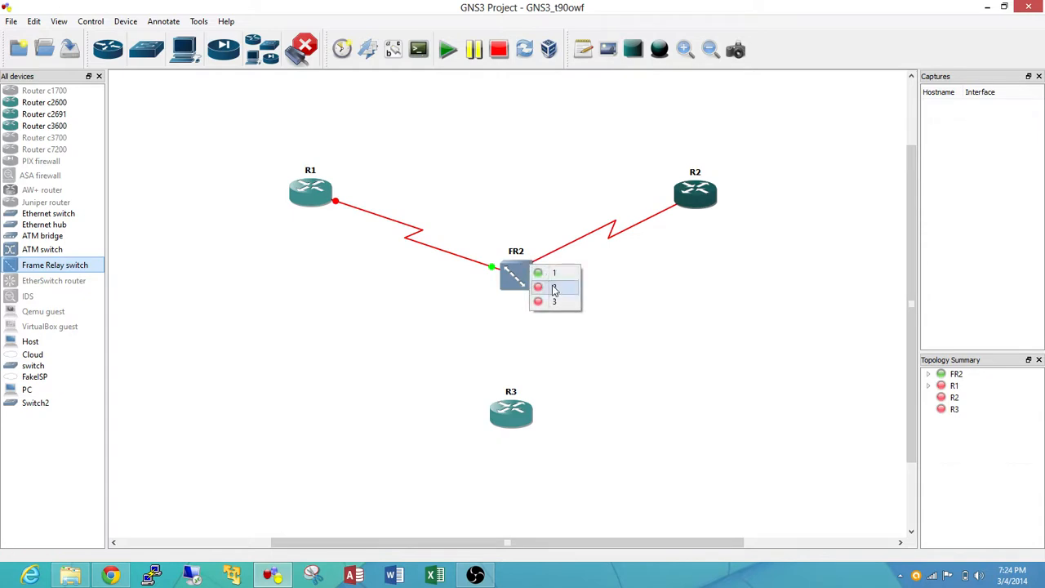
pyautogui.click(551, 286)
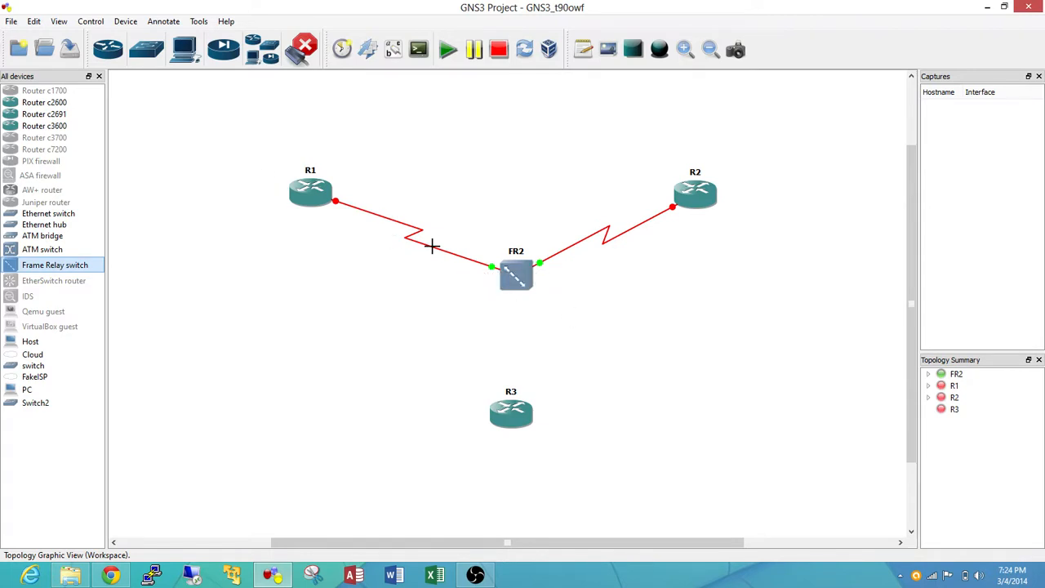
# Link router R3's s0/0 interface to port 3 of the Frame Relay switch
pyautogui.click(519, 410)
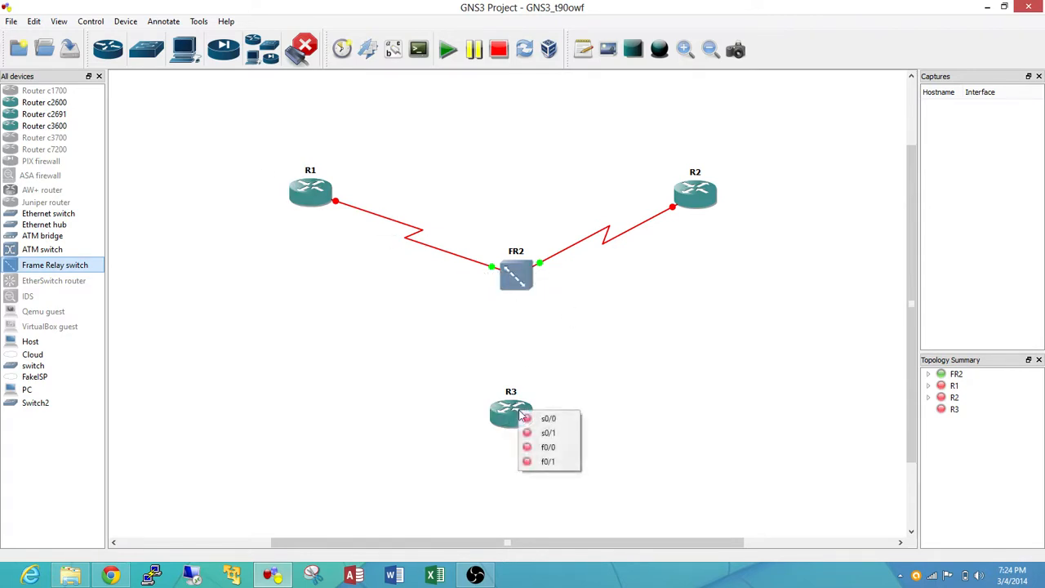
pyautogui.click(543, 416)
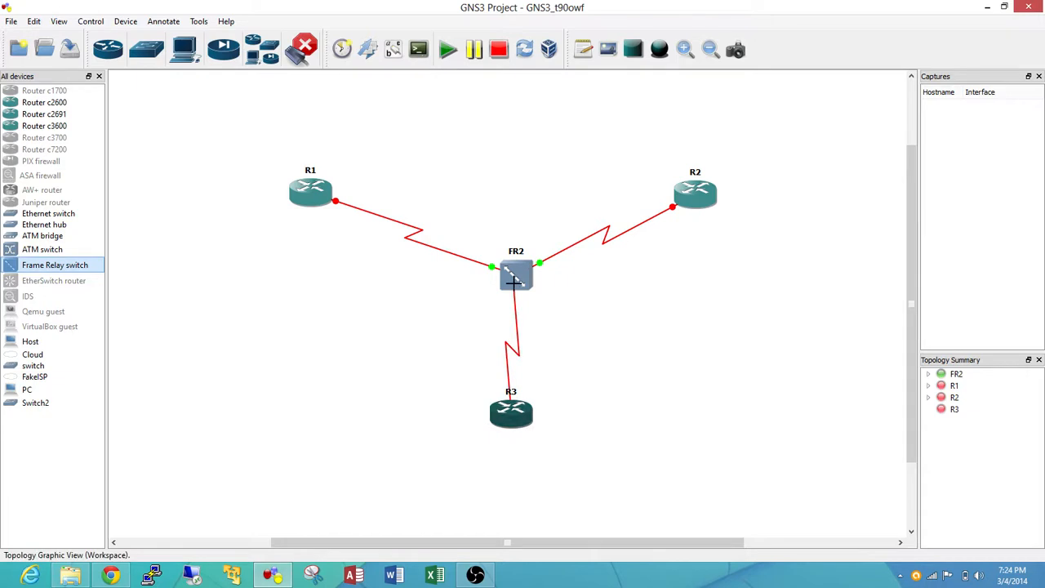
pyautogui.click(513, 282)
pyautogui.click(536, 322)
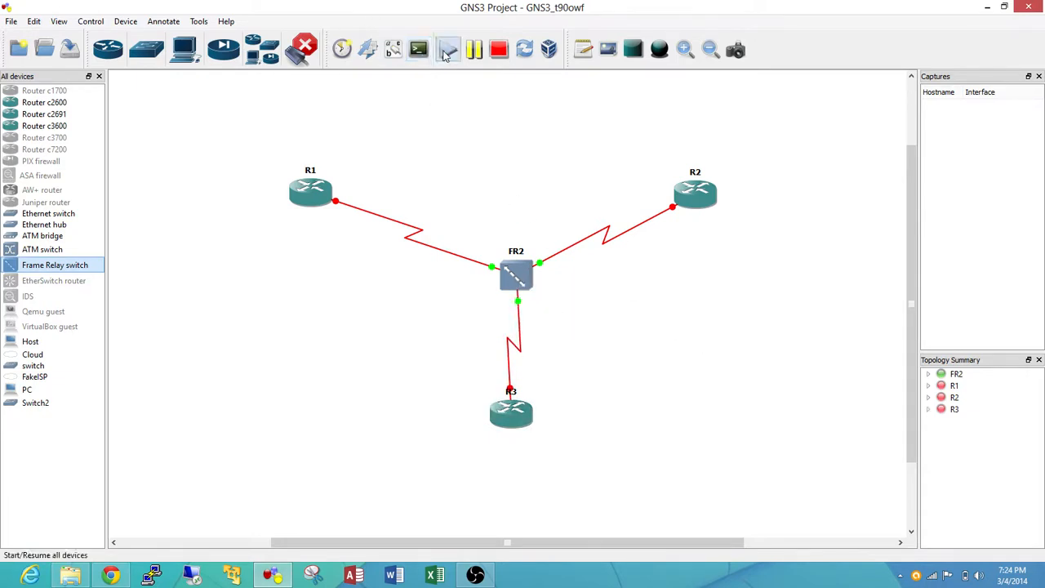
# Start all devices in the topology and leave link-drawing mode
pyautogui.click(446, 51)
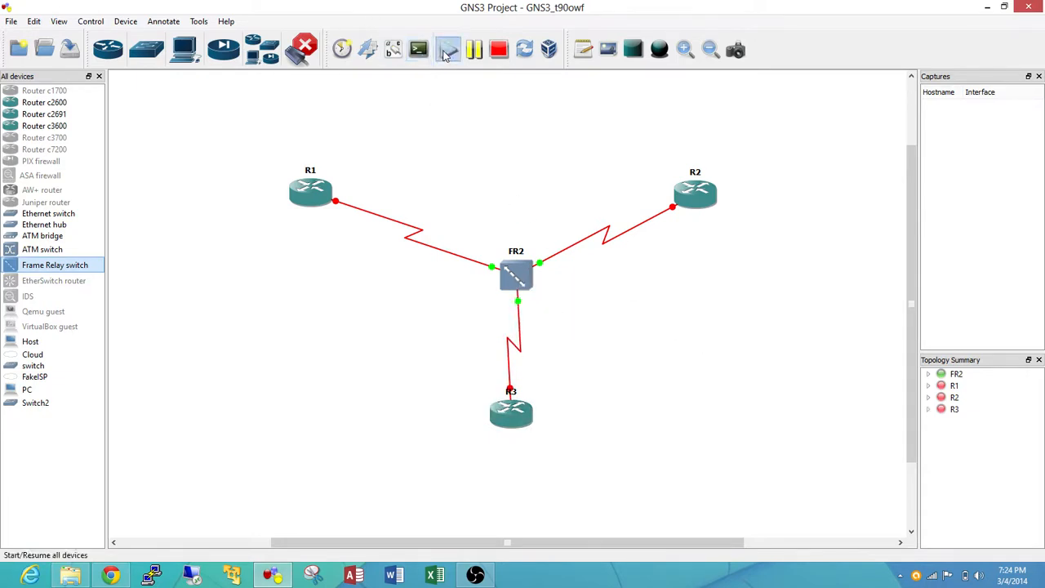
pyautogui.click(310, 51)
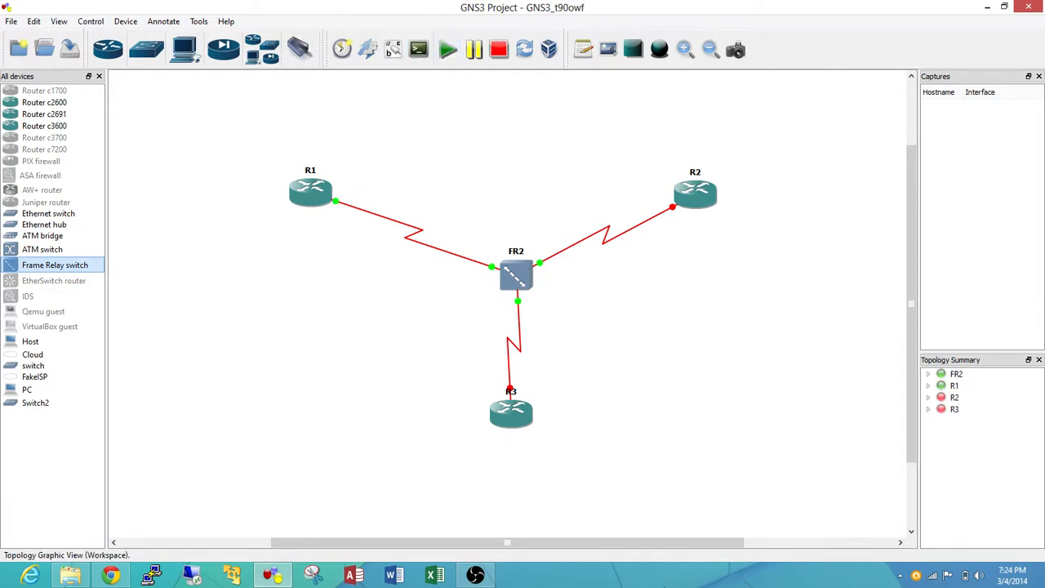
# Open Task Manager's performance monitor in its compact summary view and park it beside the topology to watch CPU usage
pyautogui.rightClick(669, 581)
pyautogui.click(715, 534)
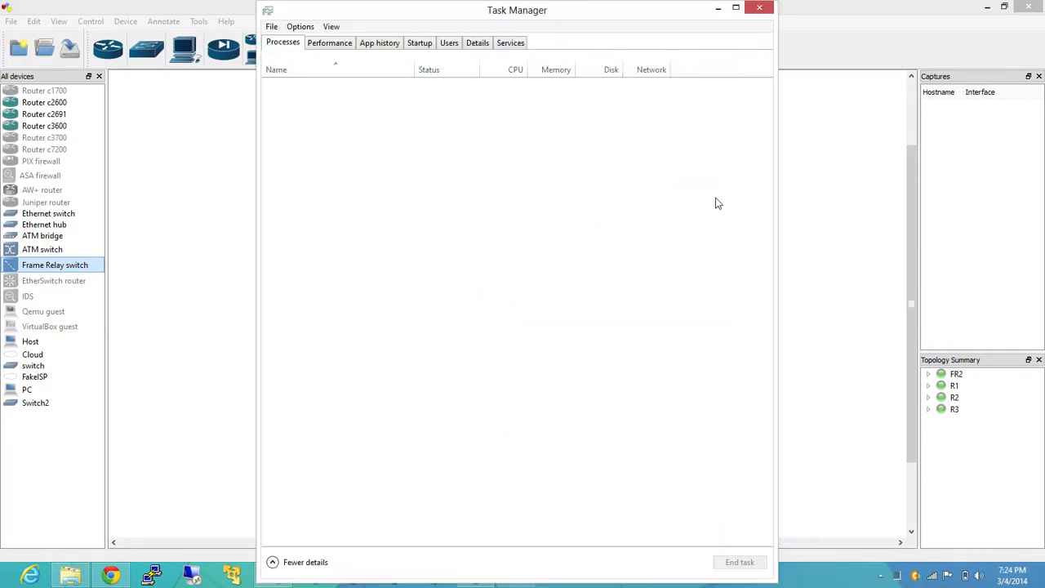
pyautogui.click(332, 43)
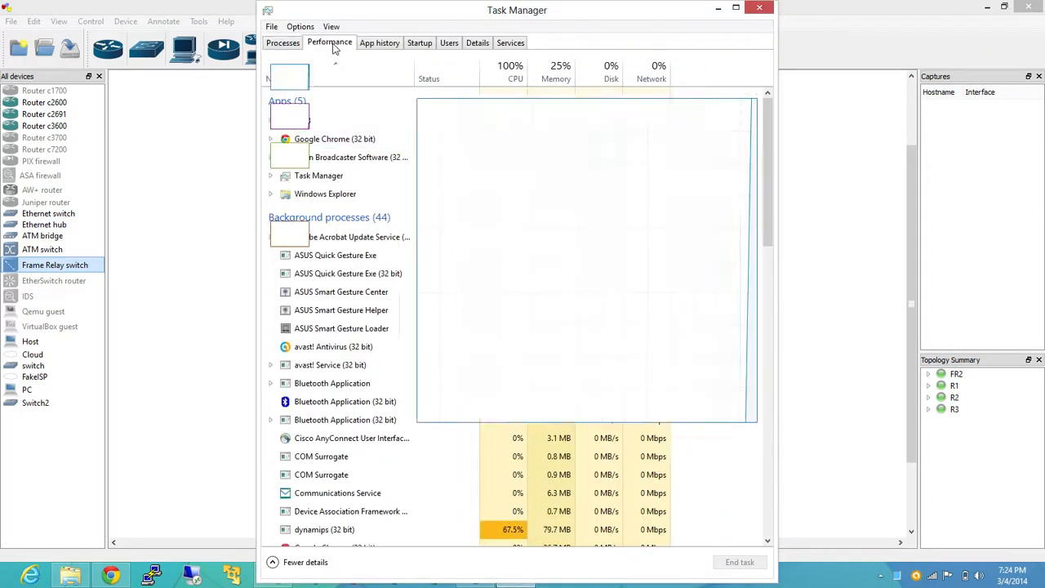
pyautogui.doubleClick(322, 76)
pyautogui.moveTo(354, 24); pyautogui.dragTo(970, 30)
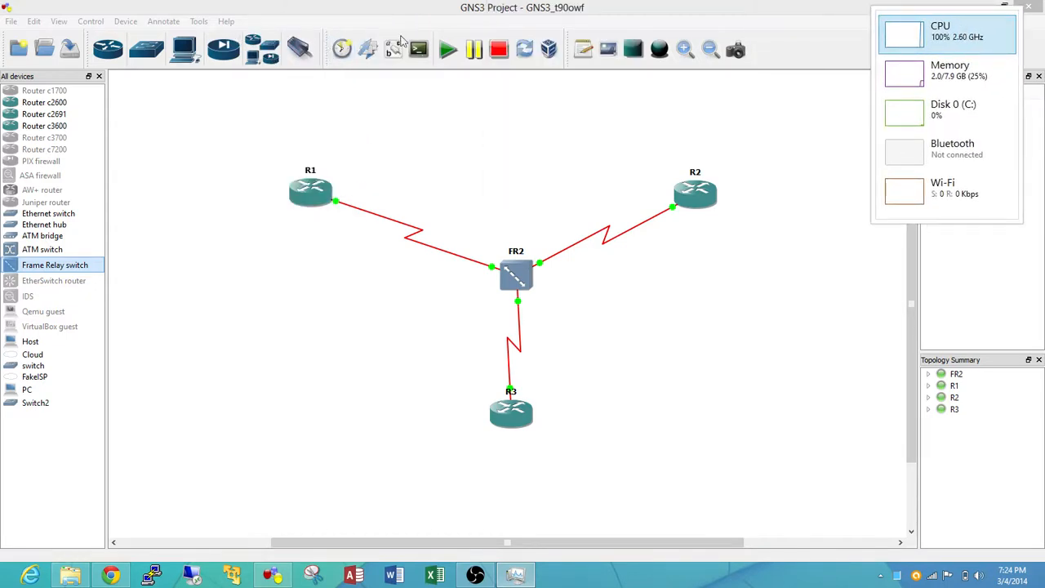
# Open console connections to all devices in the GNS3 topology
pyautogui.click(461, 51)
pyautogui.click(426, 54)
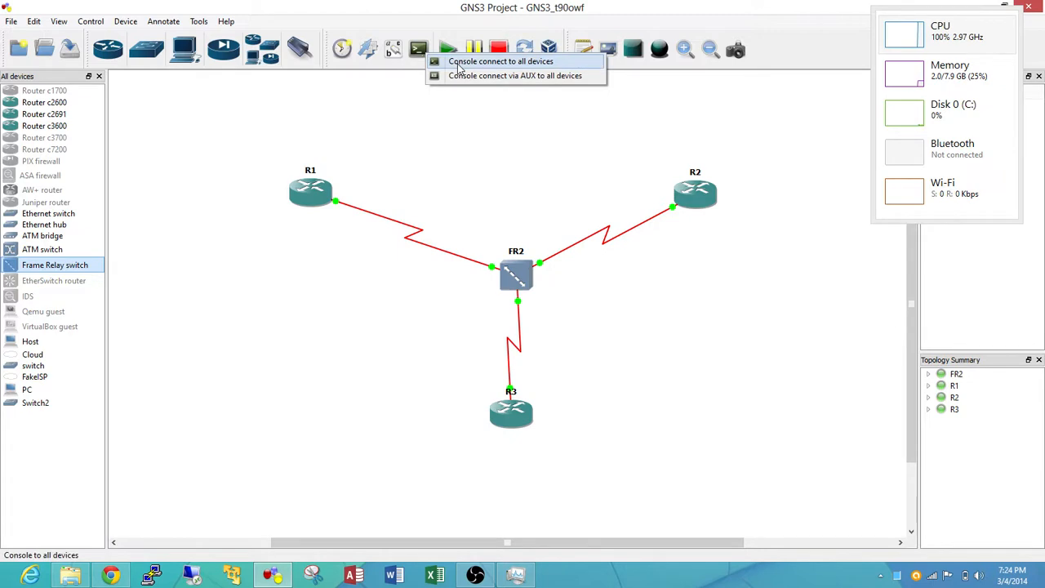
pyautogui.click(459, 65)
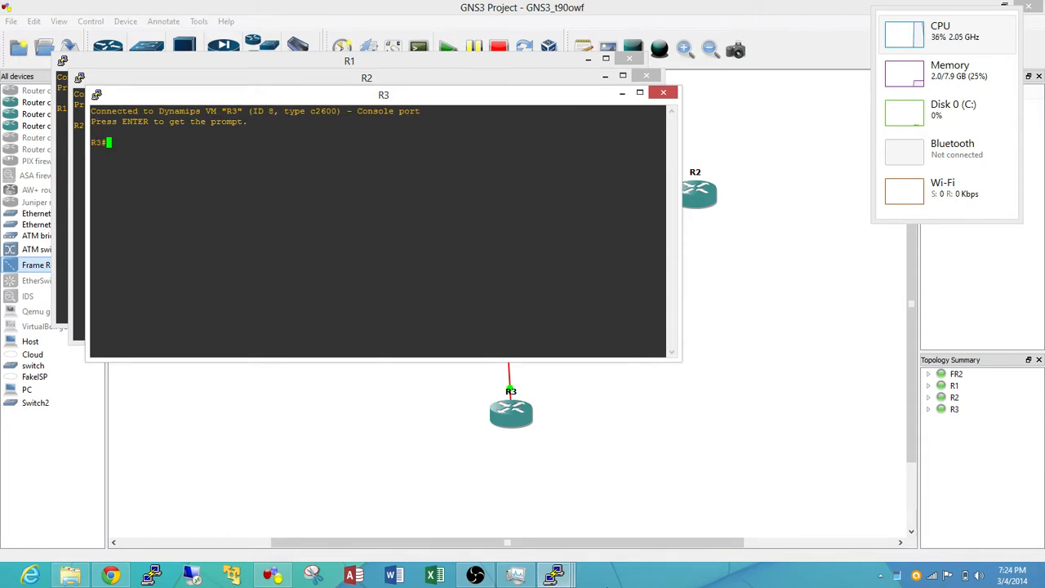
# In R1's console, enter global configuration mode and open interface s0/0 for configuration
pyautogui.click(342, 62)
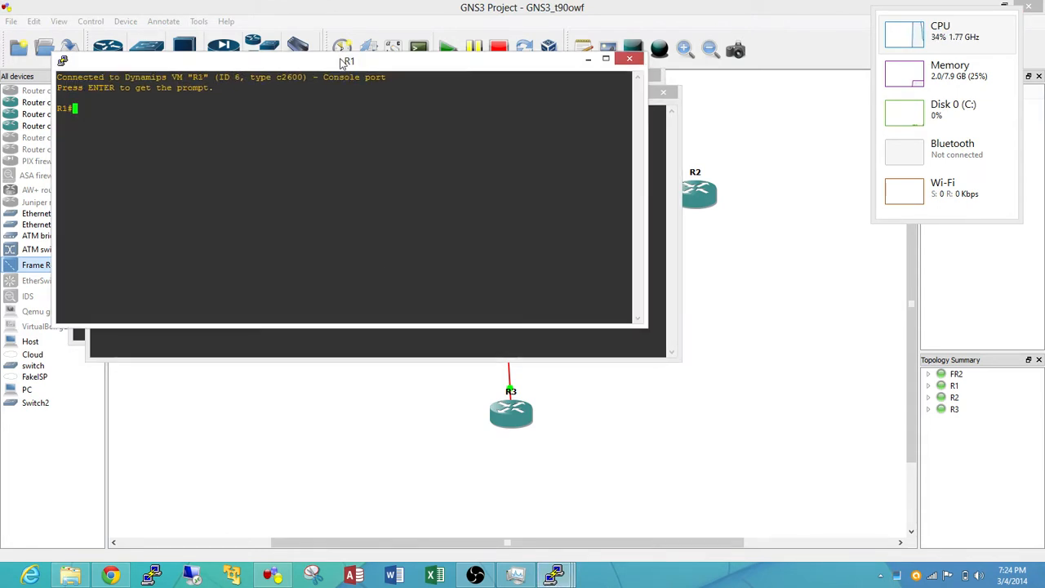
pyautogui.write('CONF T')
pyautogui.press('Return')
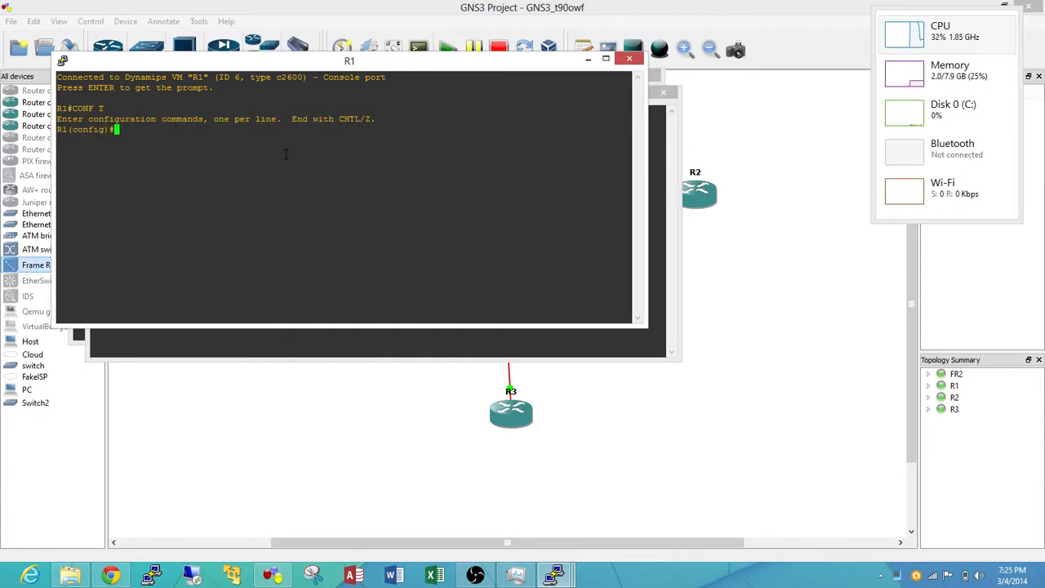
pyautogui.write('int s')
pyautogui.write('-')
pyautogui.press('BackSpace')
pyautogui.press('BackSpace')
pyautogui.write('0/0')
pyautogui.press('Return')
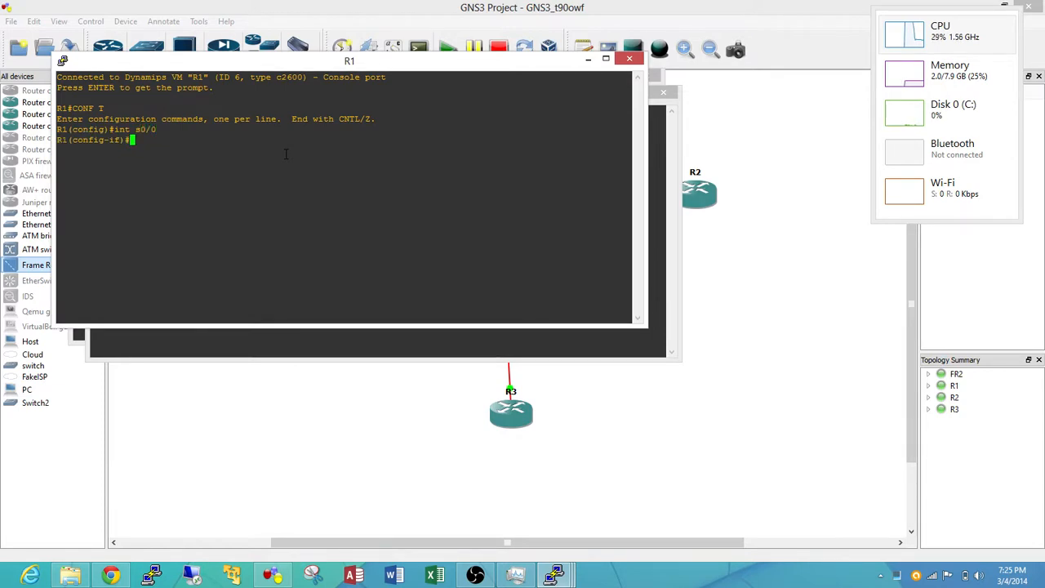
# Set R1's s0/0 interface to frame-relay encapsulation and enable it with no shut
pyautogui.write('enc')
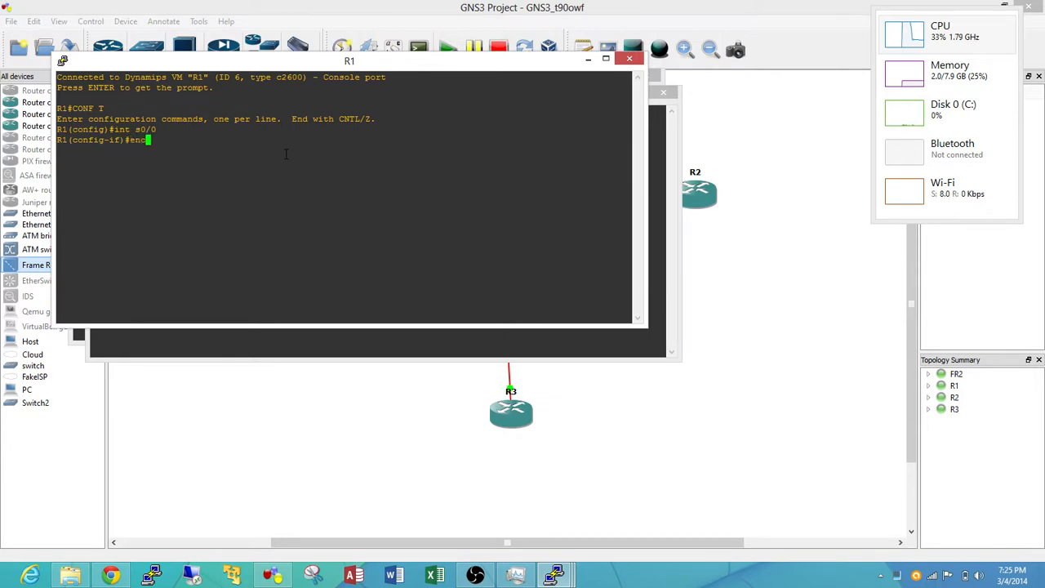
pyautogui.press('Tab')
pyautogui.write('fr')
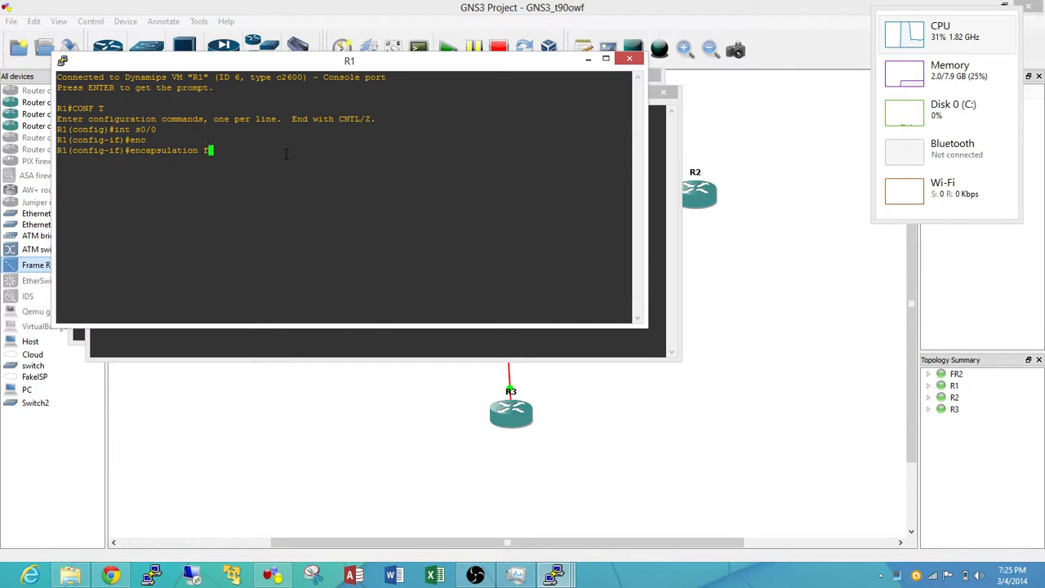
pyautogui.press('Tab')
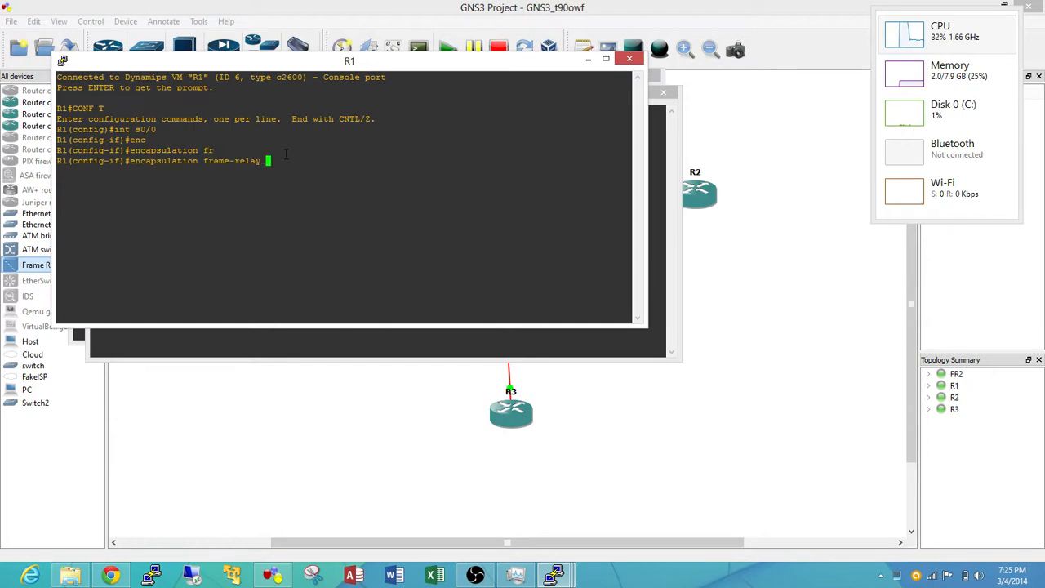
pyautogui.press('Return')
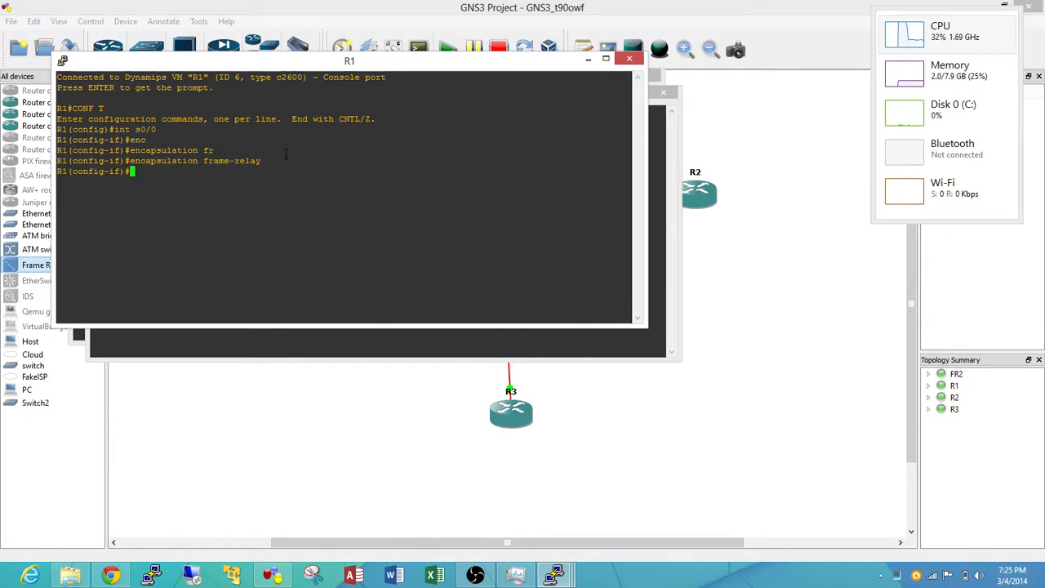
pyautogui.write('no shut')
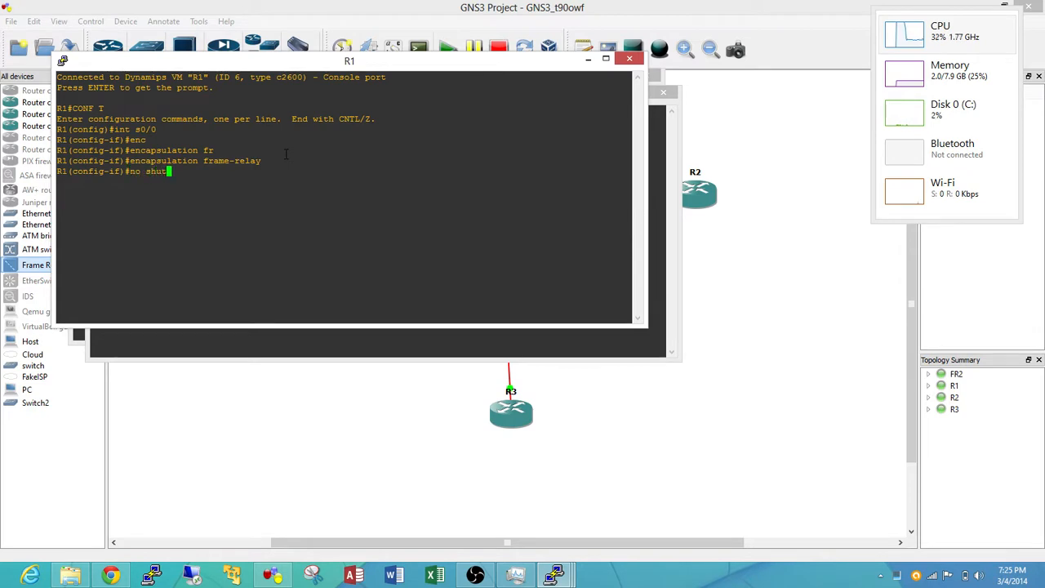
pyautogui.press('Return')
pyautogui.write('10.10.')
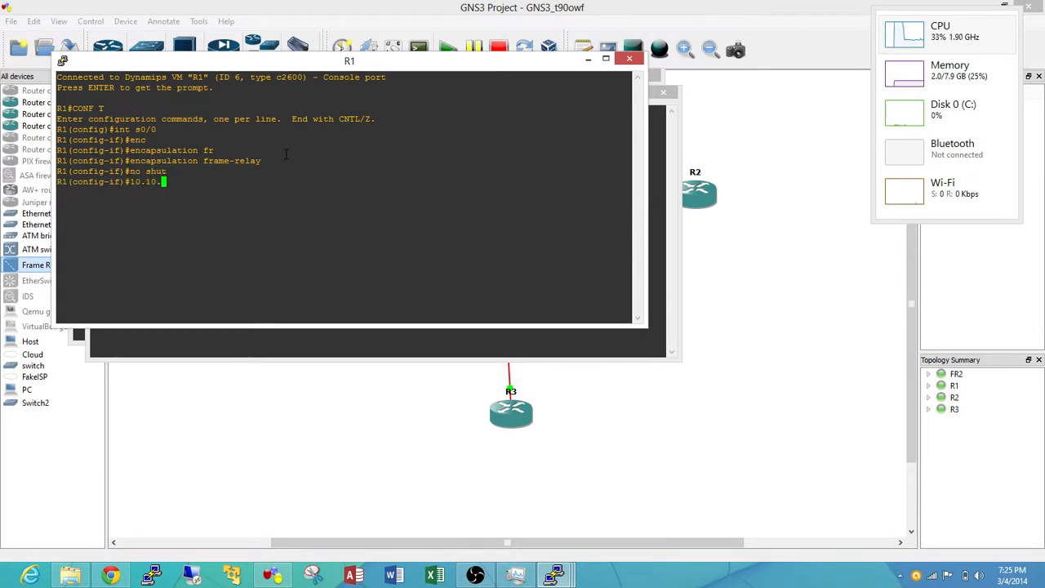
pyautogui.write('1.1')
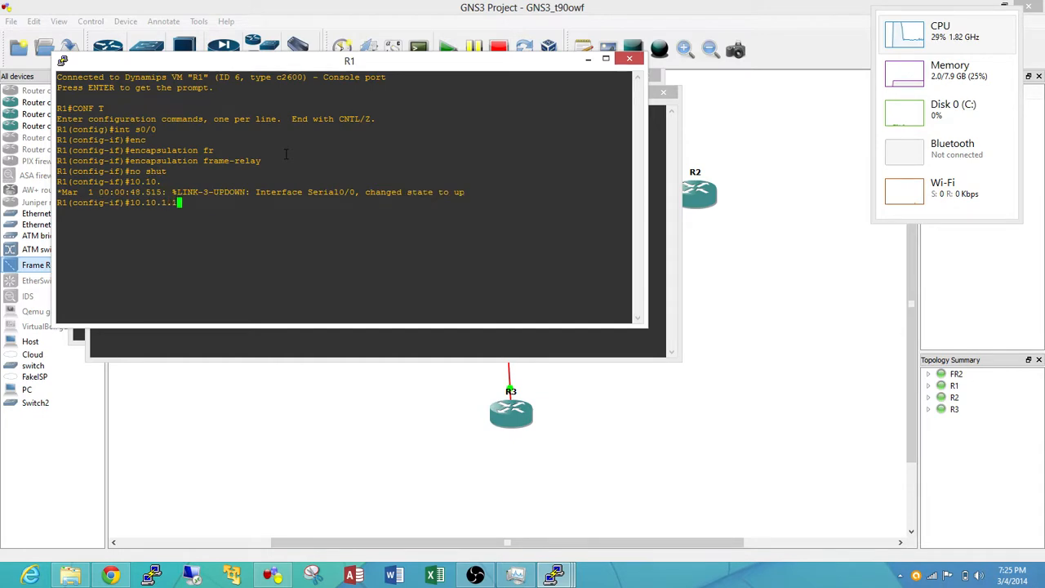
pyautogui.write(' 255.255.255.0')
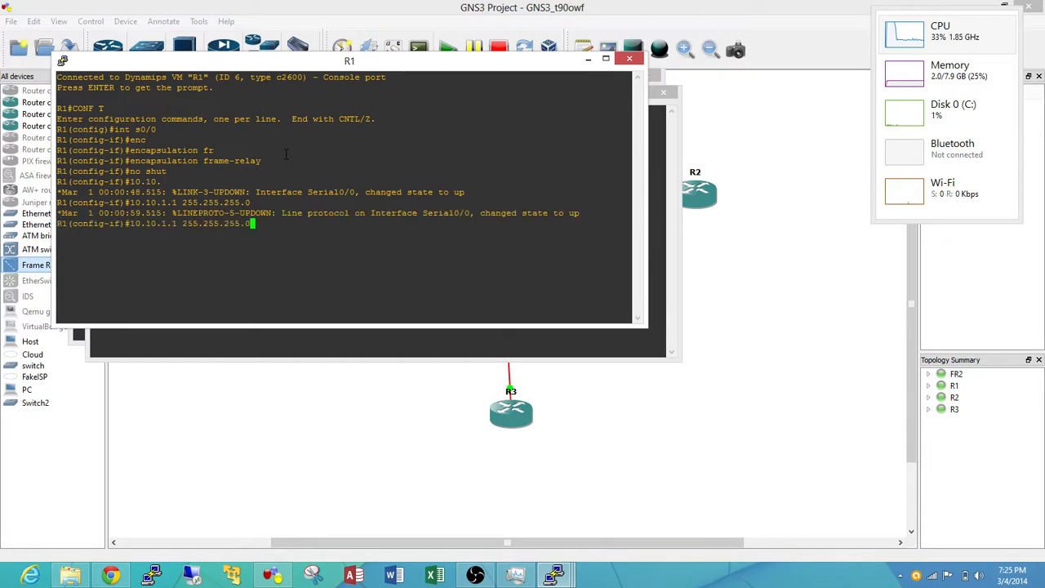
pyautogui.press('Return')
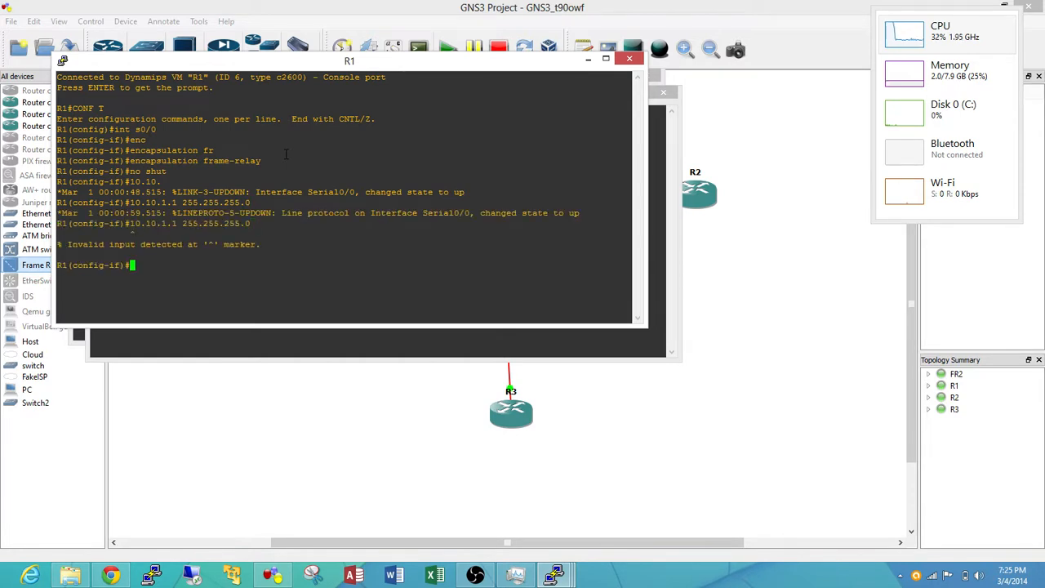
# Assign IP address 10.10.1.1 with mask 255.255.255.0 to R1's s0/0 interface and issue no shut again
pyautogui.write('ip add')
pyautogui.press('Tab')
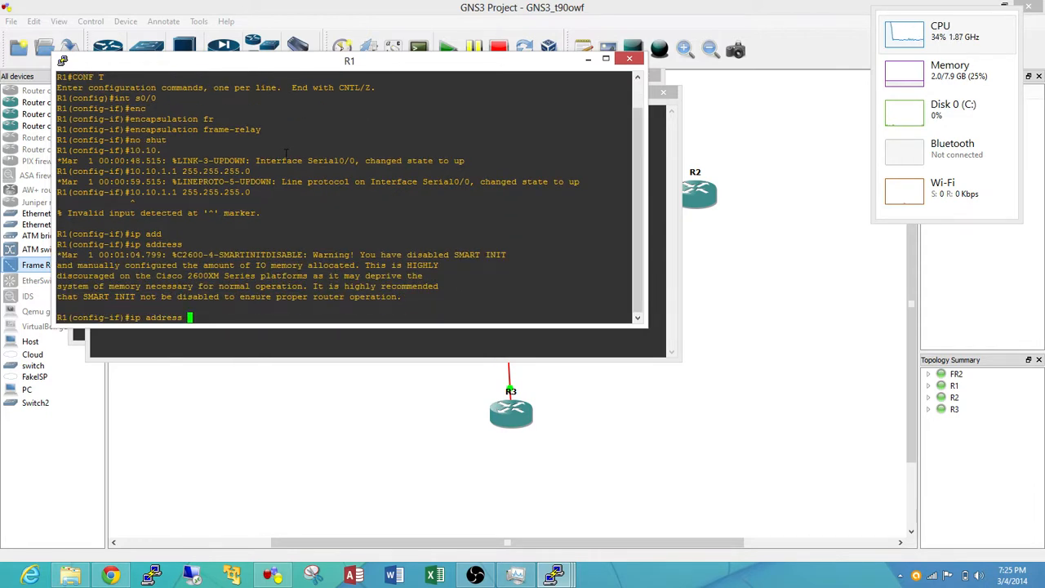
pyautogui.write('10.10.1.1 255.255.255.0')
pyautogui.press('Return')
pyautogui.write('no shut')
pyautogui.press('Return')
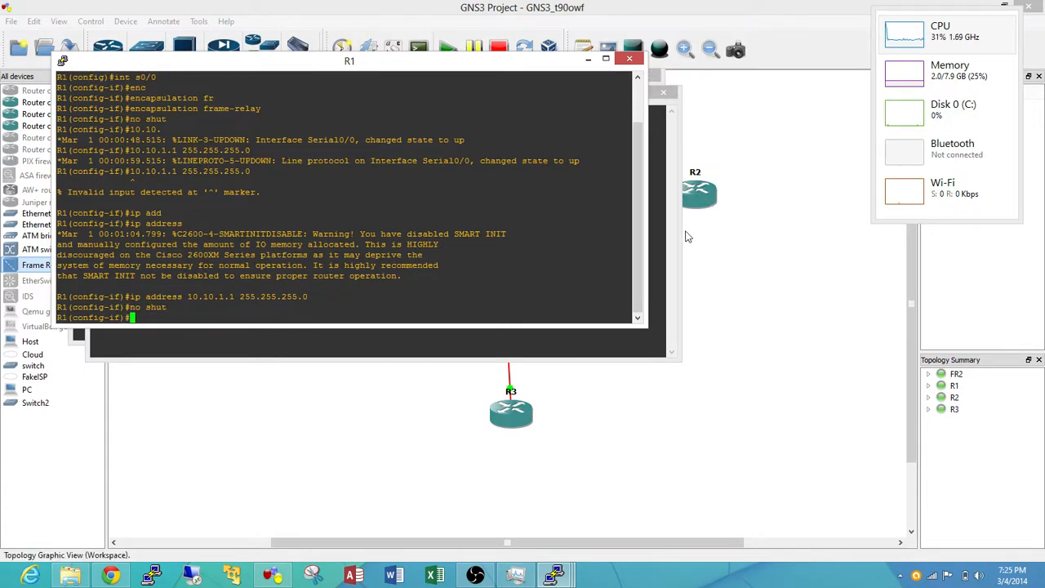
# In R2's console, enter global configuration mode and open interface s0/0 for configuration
pyautogui.click(661, 78)
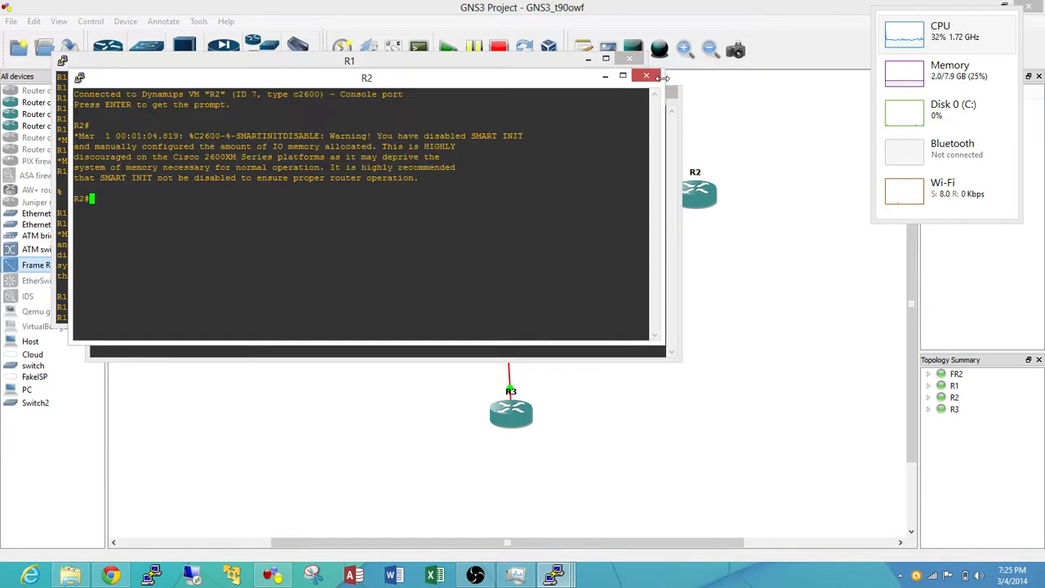
pyautogui.write('conf t')
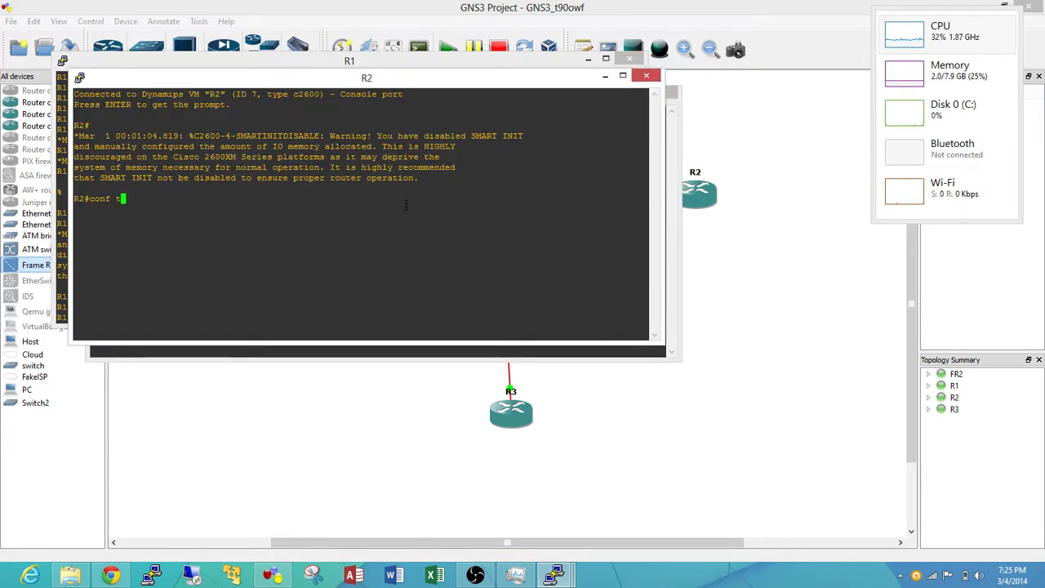
pyautogui.press('Return')
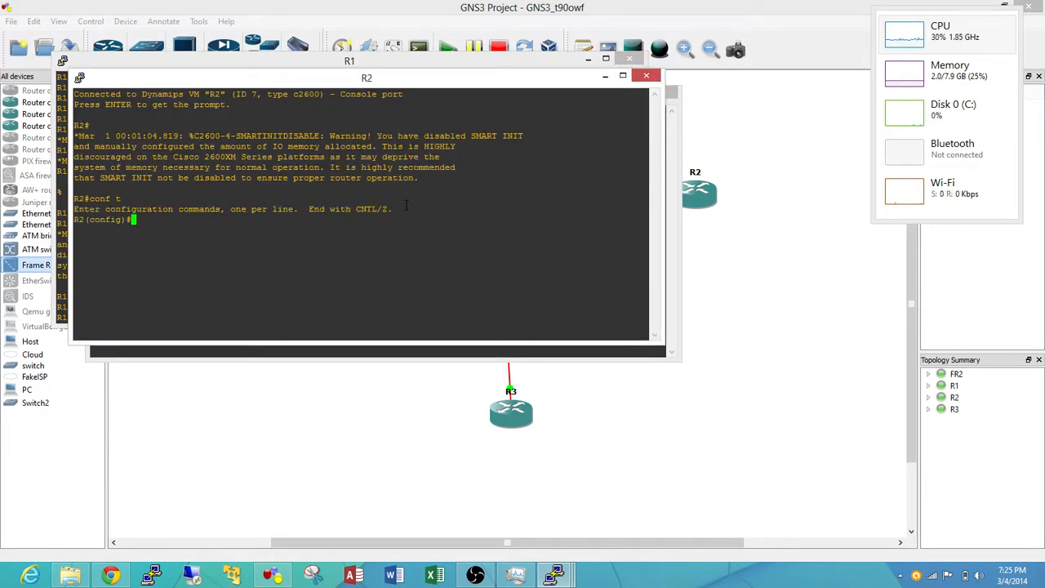
pyautogui.write('int s0/0')
pyautogui.press('Return')
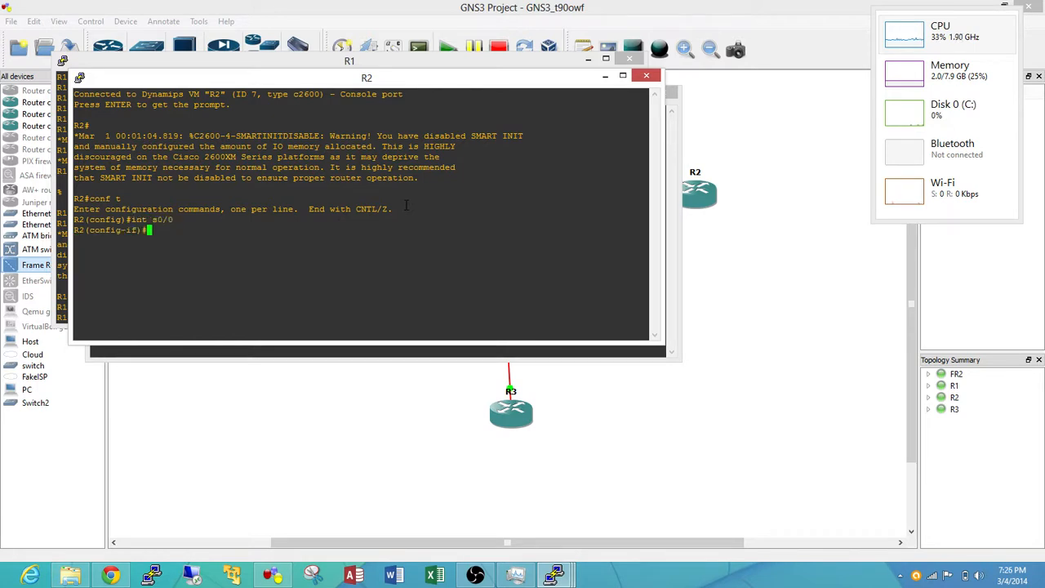
# Set the encapsulation of R2's s0/0 interface to frame-relay
pyautogui.write('c')
pyautogui.press('Tab')
pyautogui.write('fr')
pyautogui.press('Tab')
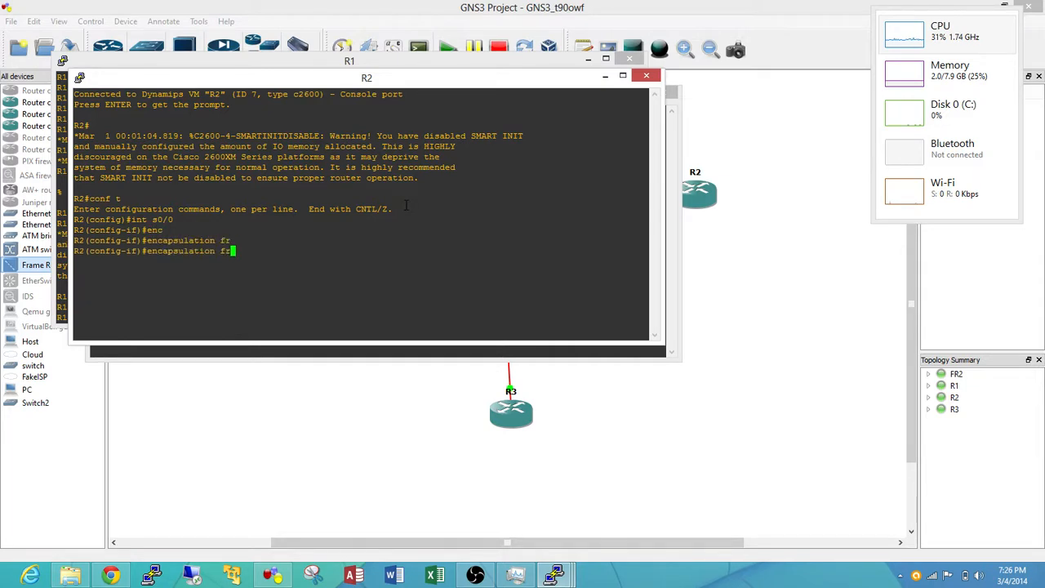
pyautogui.press('Return')
# Assign IP address 10.10.2.2 with mask 255.255.255.0 to R2's s0/0 interface
pyautogui.write('ip add')
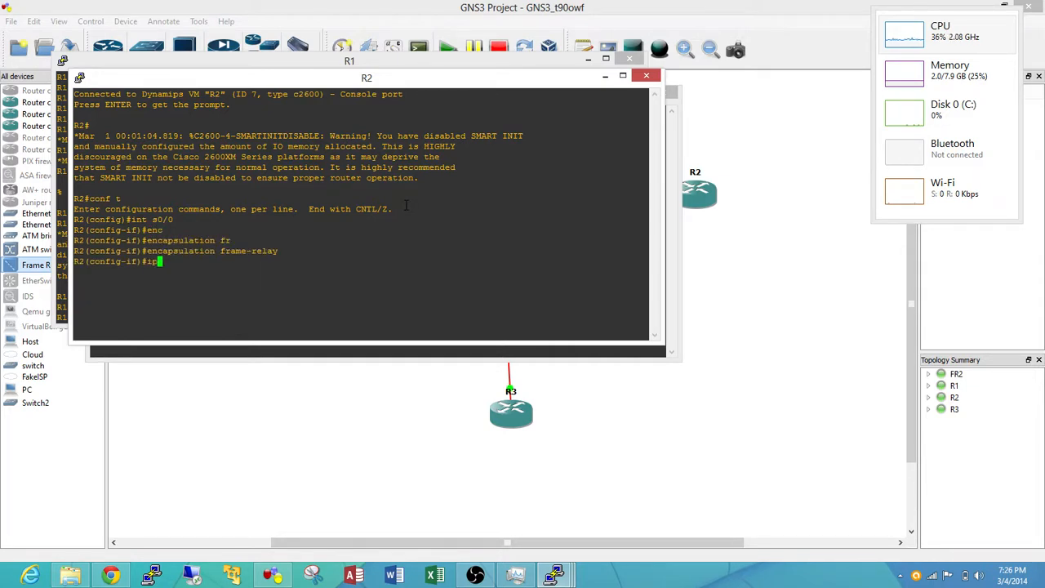
pyautogui.press('Tab')
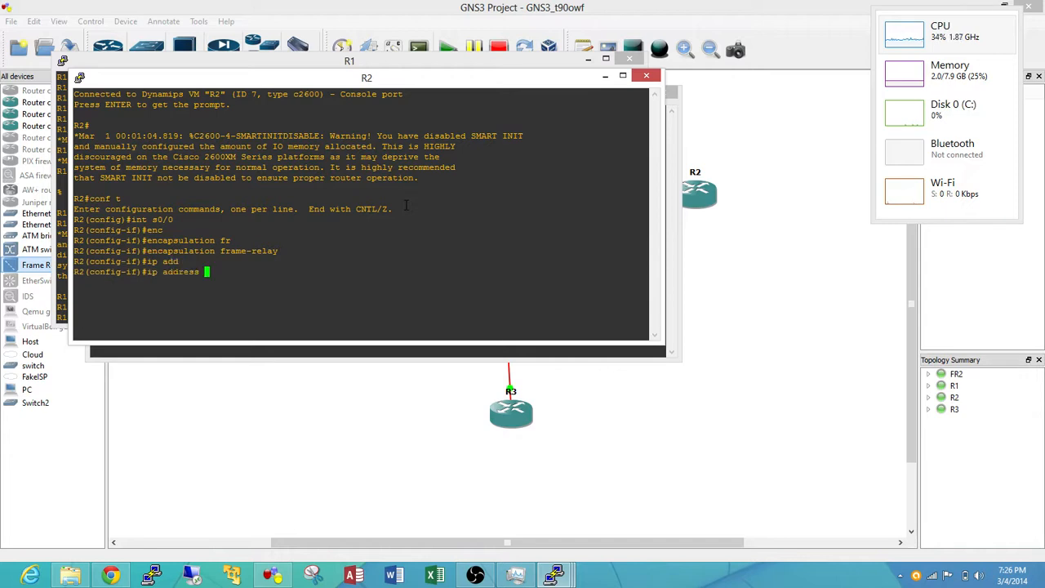
pyautogui.write('10.10.2.2.')
pyautogui.press('BackSpace')
pyautogui.press('Return')
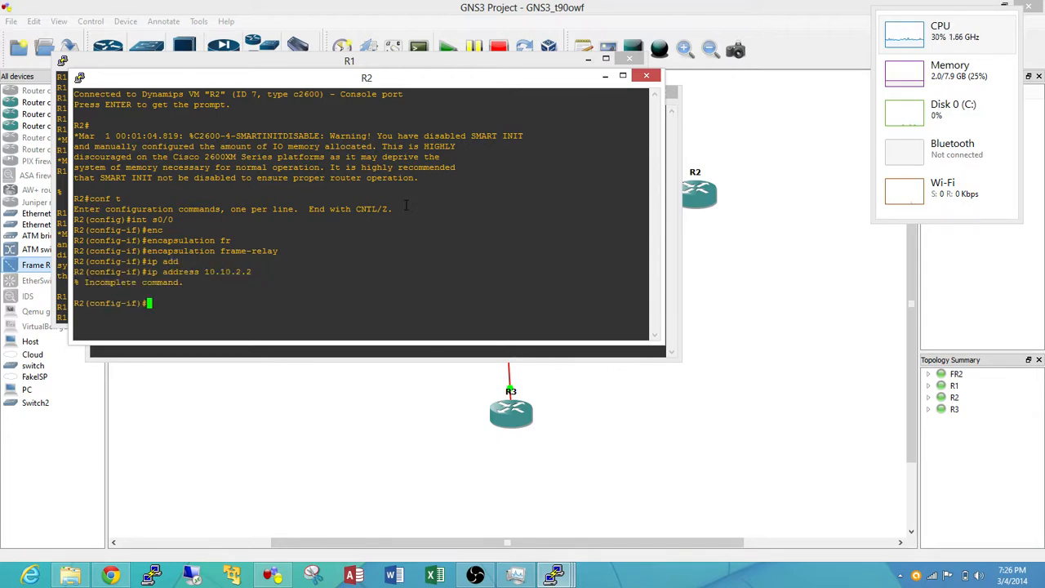
pyautogui.press('Up')
pyautogui.write('255.255.255.255.0')
pyautogui.press('Return')
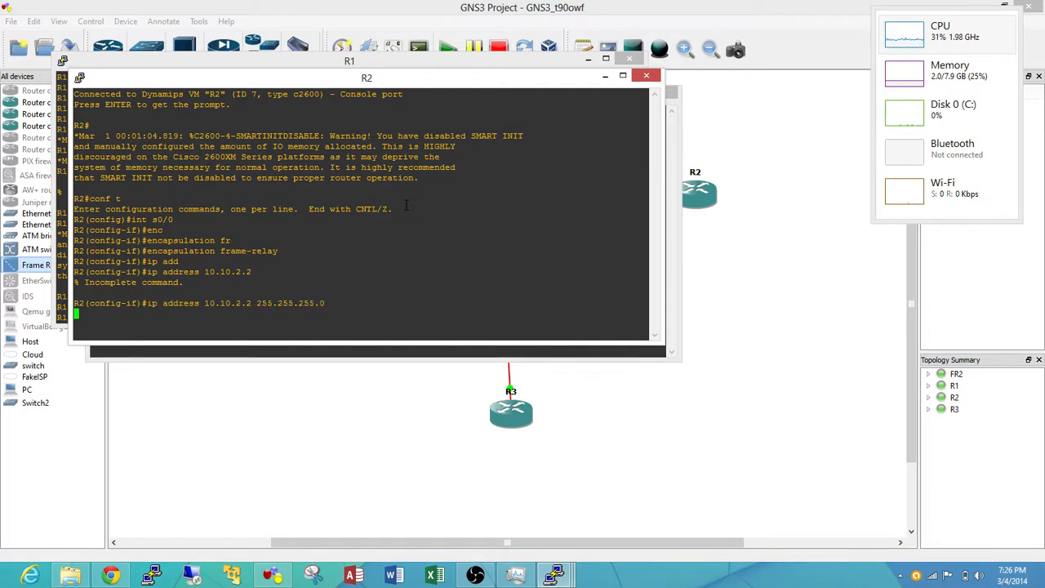
# Enable R2's s0/0 interface with no shut
pyautogui.write('no shut')
pyautogui.press('Return')
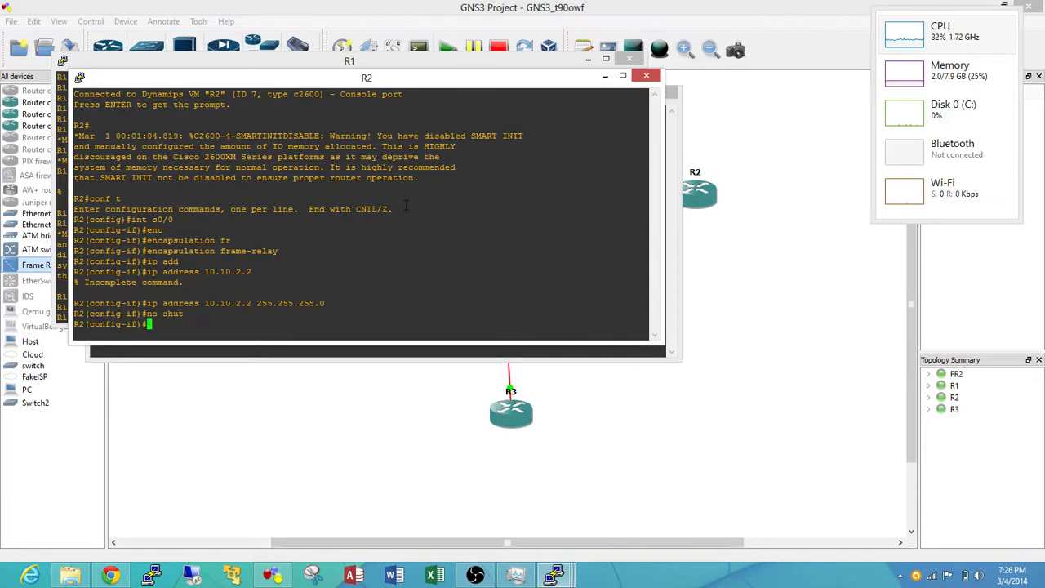
pyautogui.press('Return')
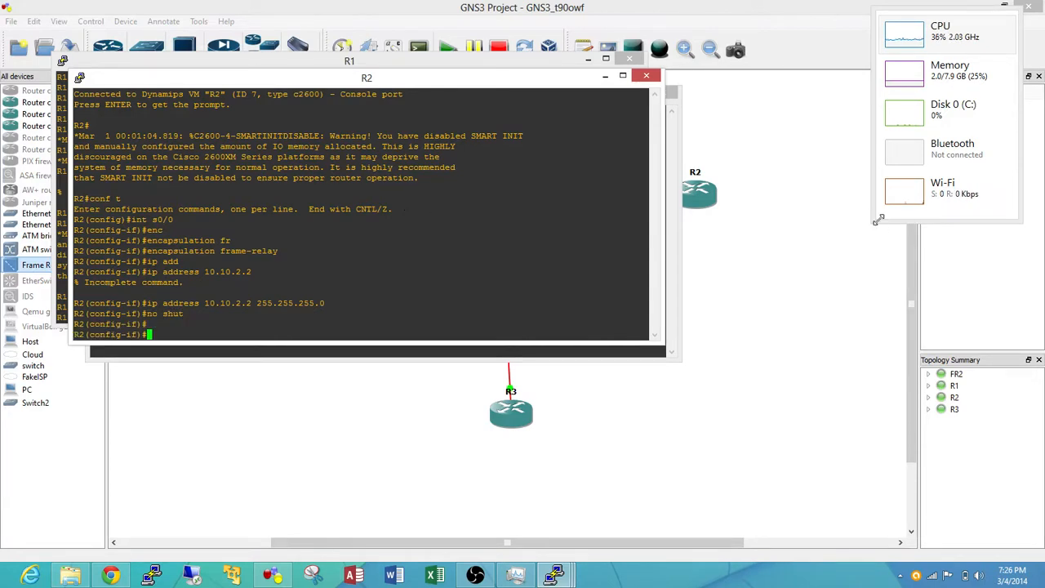
# In R3's console, enter global configuration mode and open interface s0/0 for configuration
pyautogui.click(653, 357)
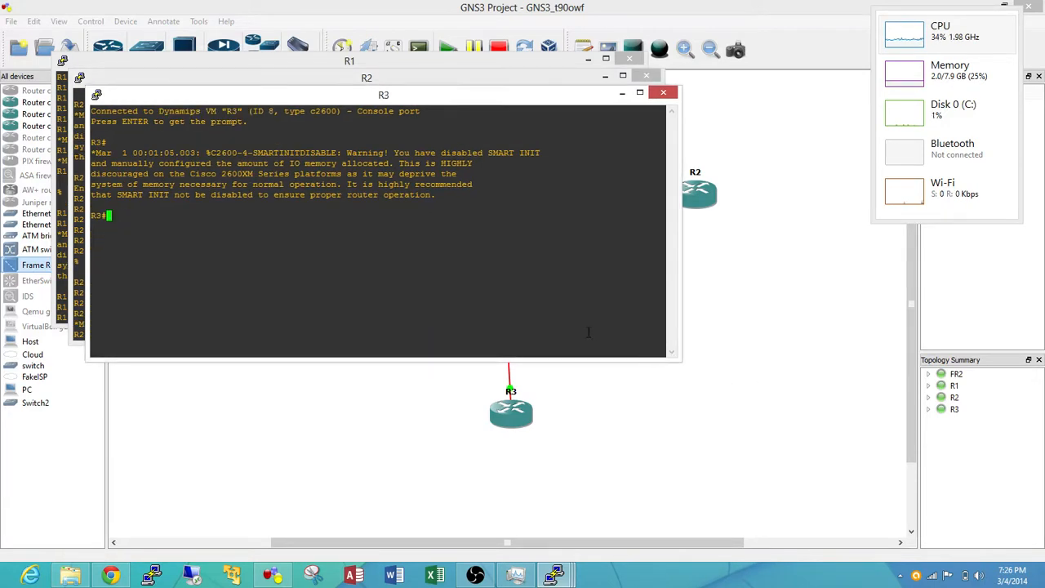
pyautogui.write('conf t')
pyautogui.press('Return')
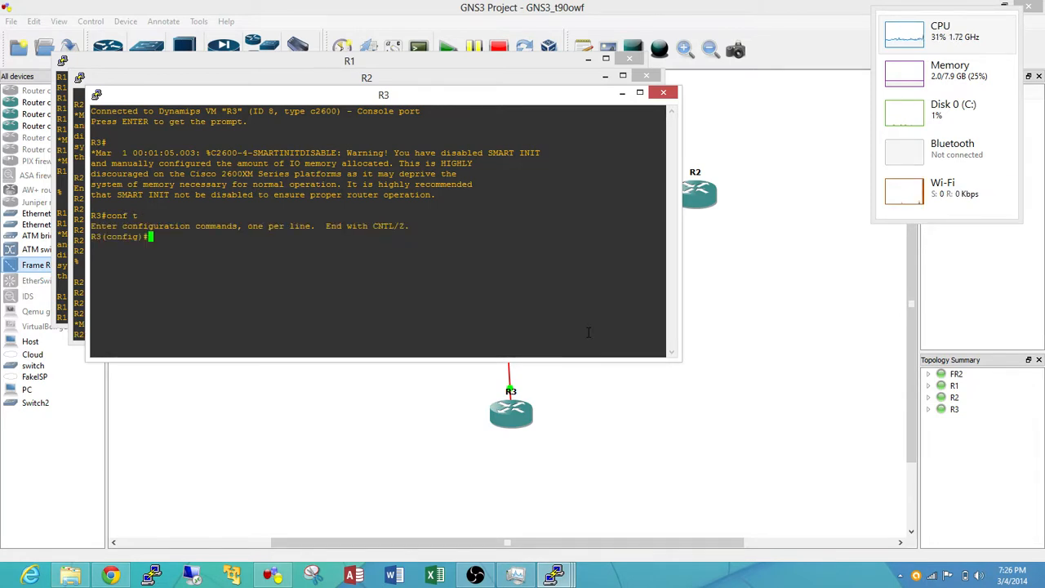
pyautogui.write('int s0')
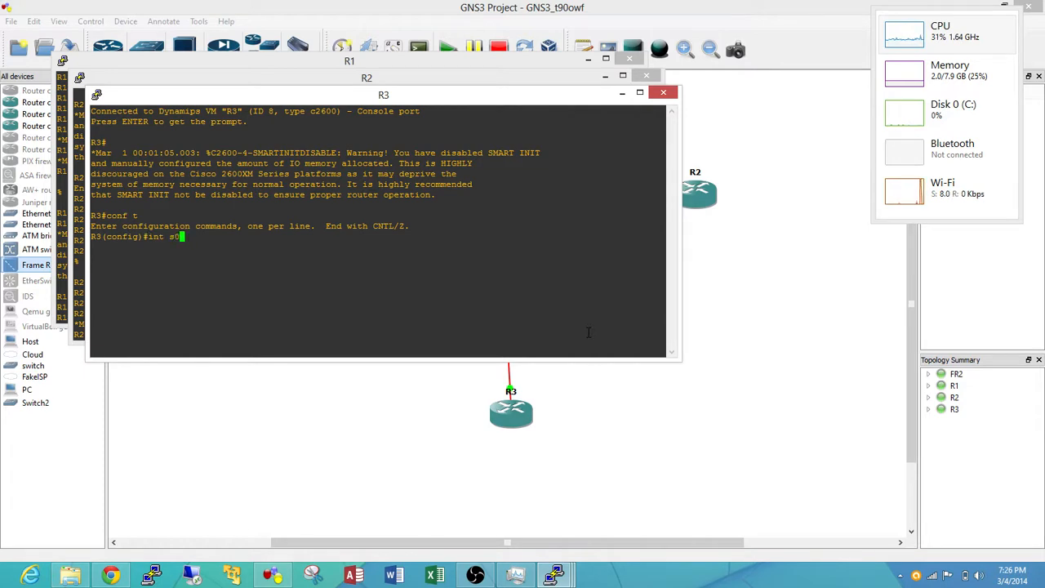
pyautogui.write('/0')
pyautogui.press('Return')
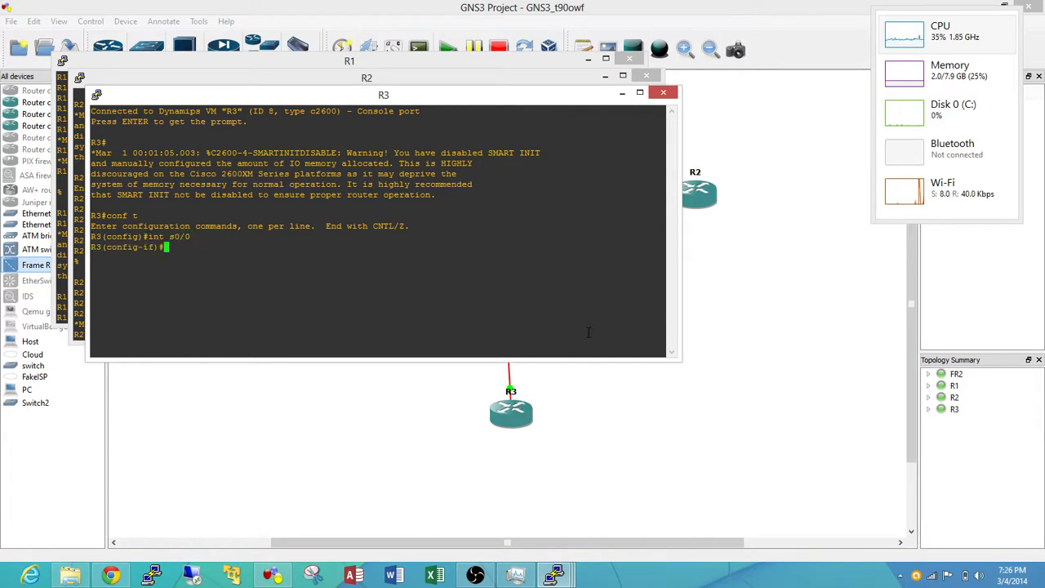
# Set the encapsulation of R3's s0/0 interface to frame-relay
pyautogui.write('enc')
pyautogui.press('Tab')
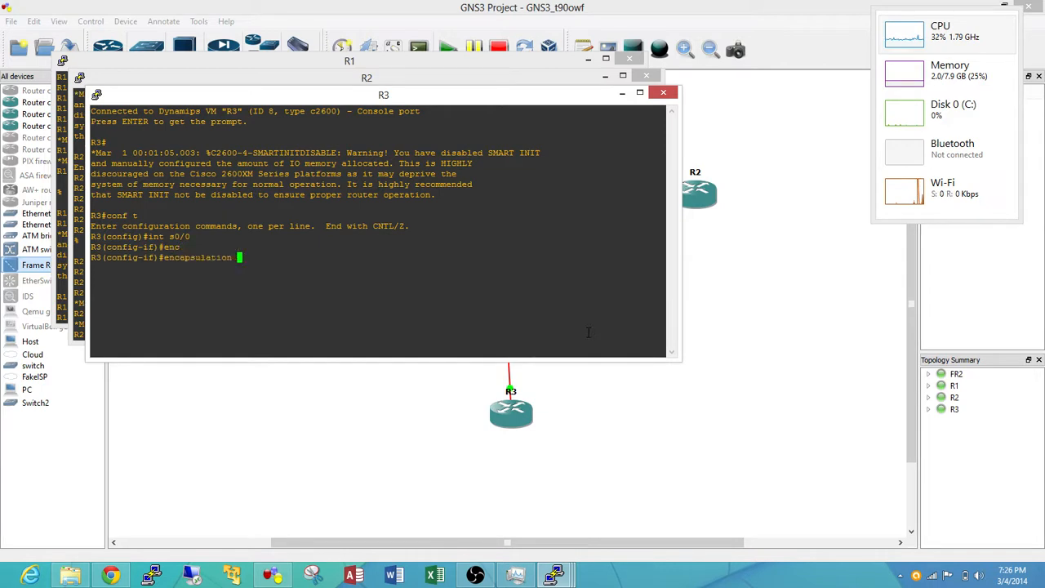
pyautogui.write('fr')
pyautogui.press('Tab')
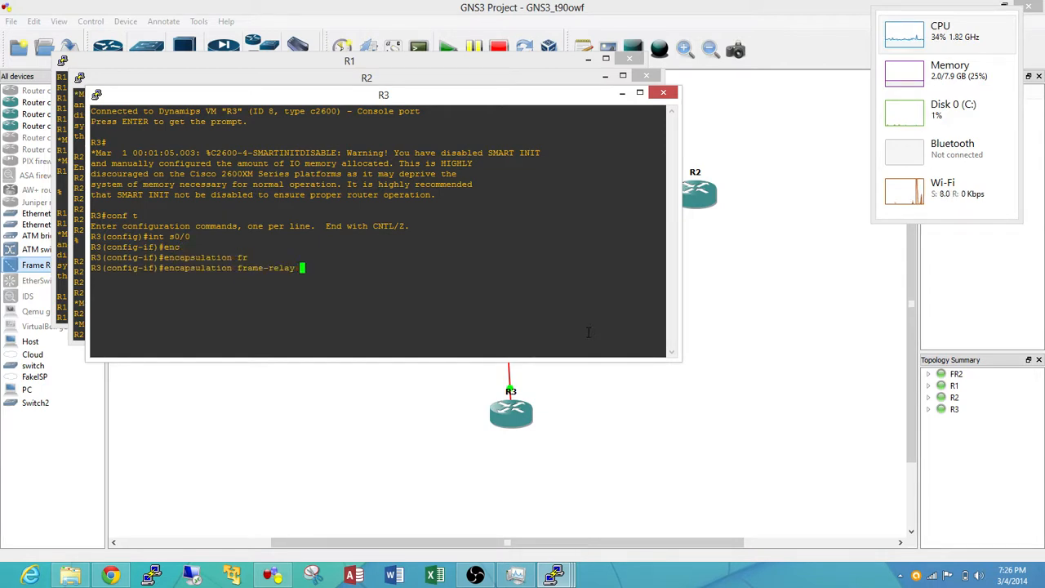
pyautogui.press('Return')
# Assign IP address 10.10.3.3 with mask 255.255.255.0 to R3's s0/0 interface
pyautogui.write('ip add')
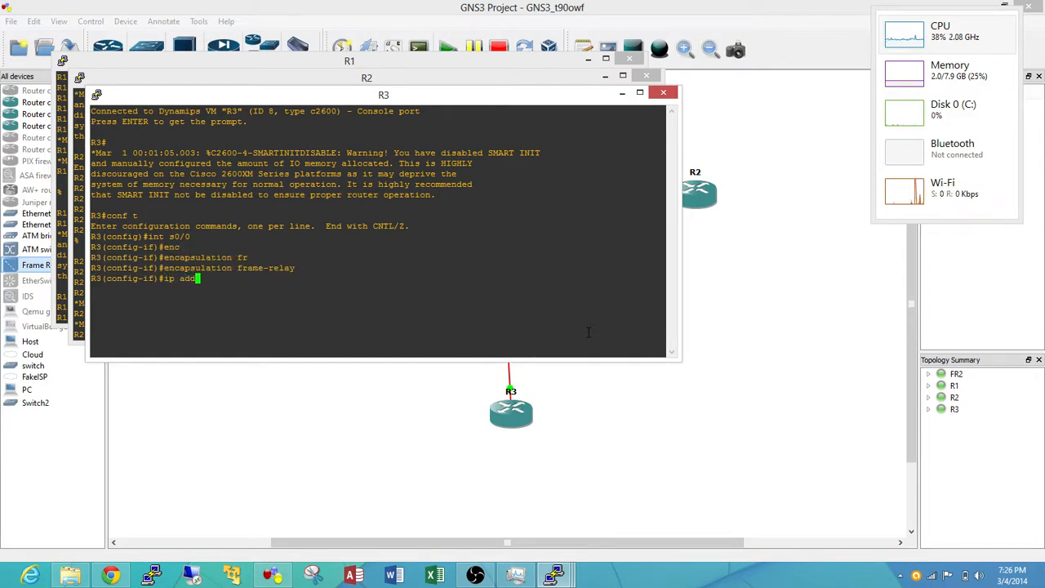
pyautogui.press('Tab')
pyautogui.write('10.10.3')
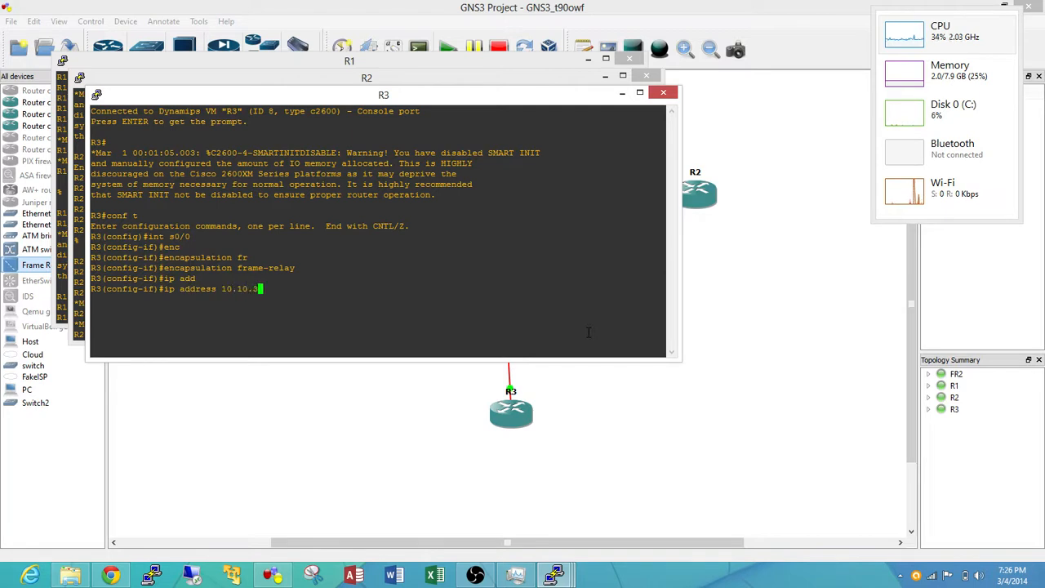
pyautogui.write('.3')
pyautogui.press('Return')
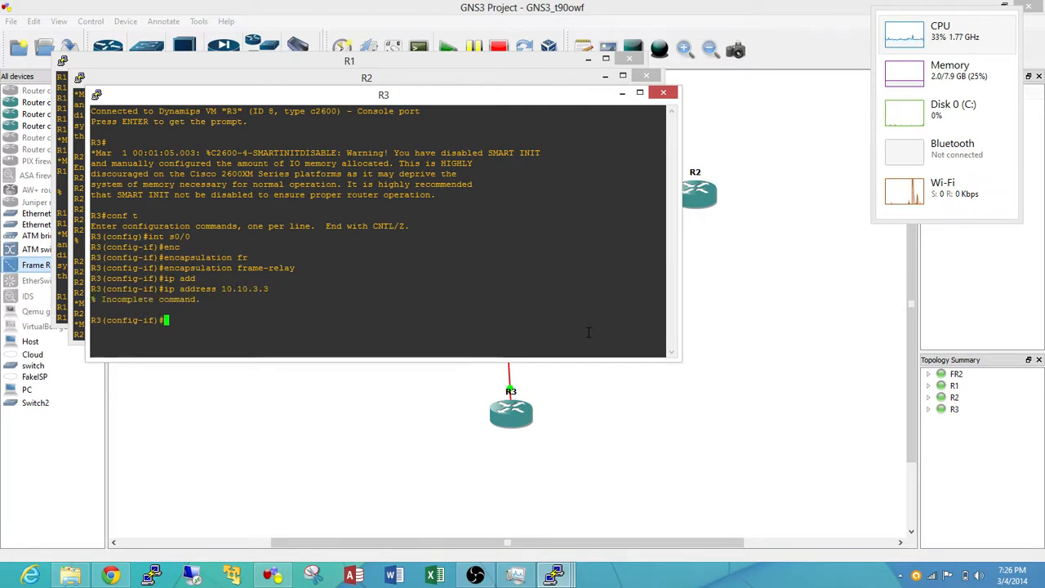
pyautogui.press('Up')
pyautogui.write('2')
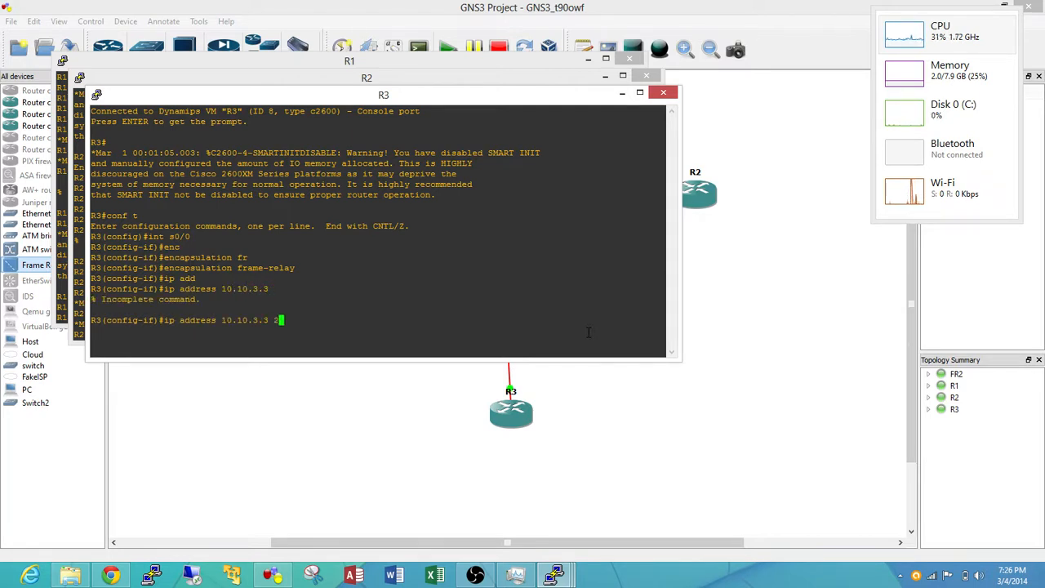
pyautogui.write('55.255.255.0f')
pyautogui.press('Return')
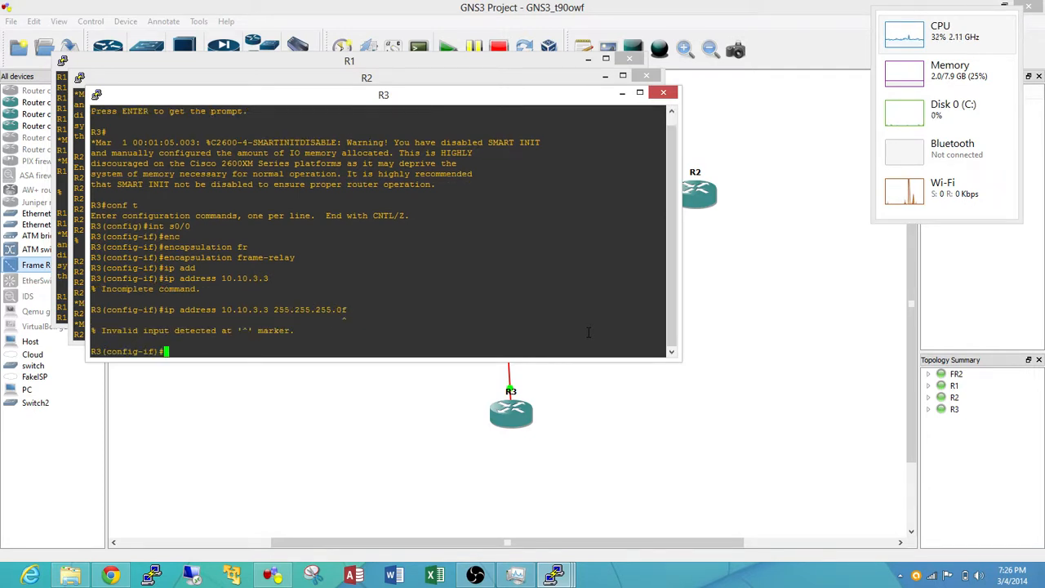
pyautogui.press('Up')
pyautogui.press('BackSpace')
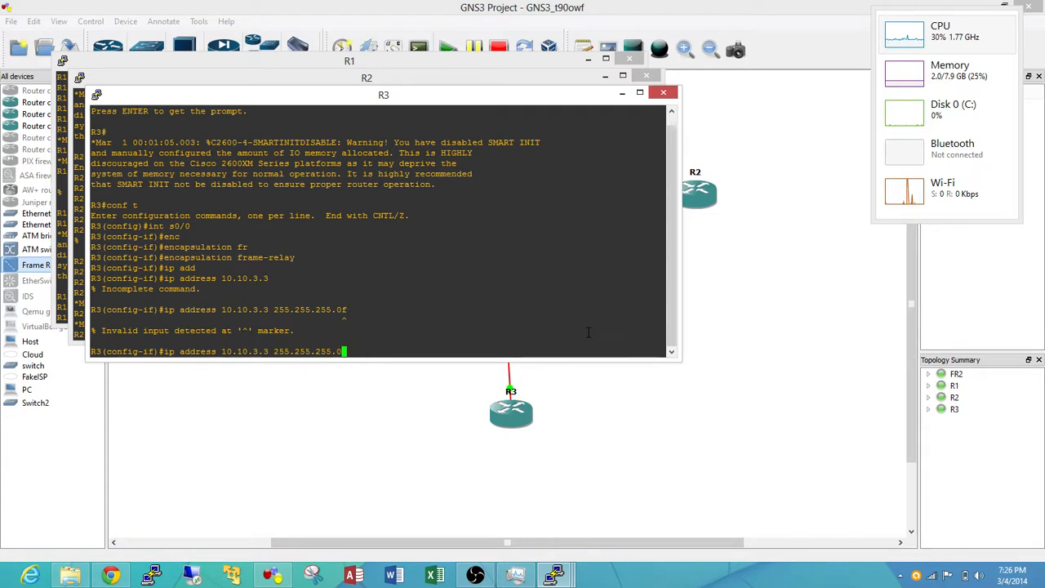
pyautogui.press('Return')
# Enable R3's s0/0 interface with no shut
pyautogui.write('no sh')
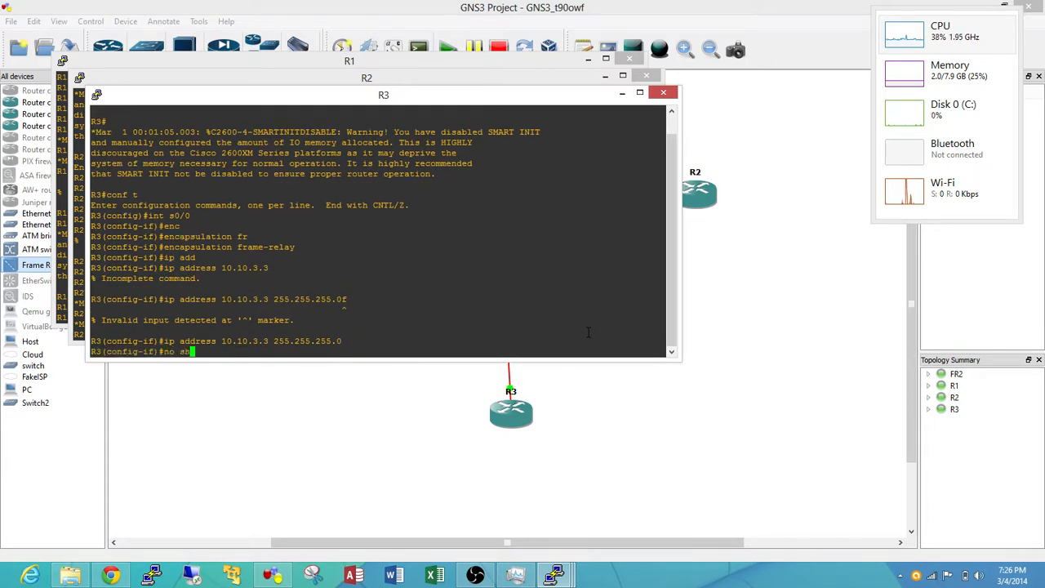
pyautogui.write('ut')
pyautogui.press('Return')
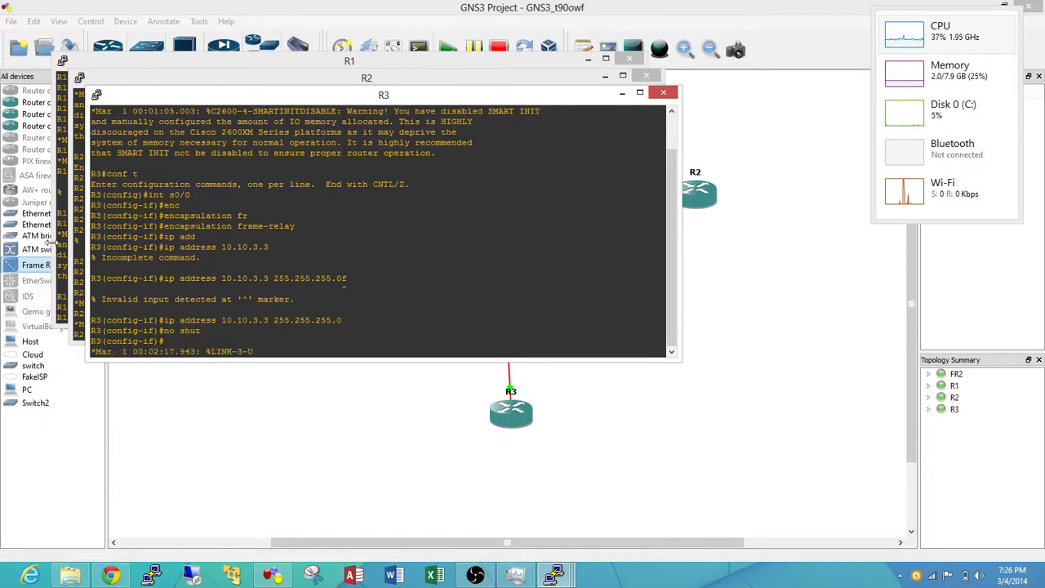
pyautogui.press('Return')
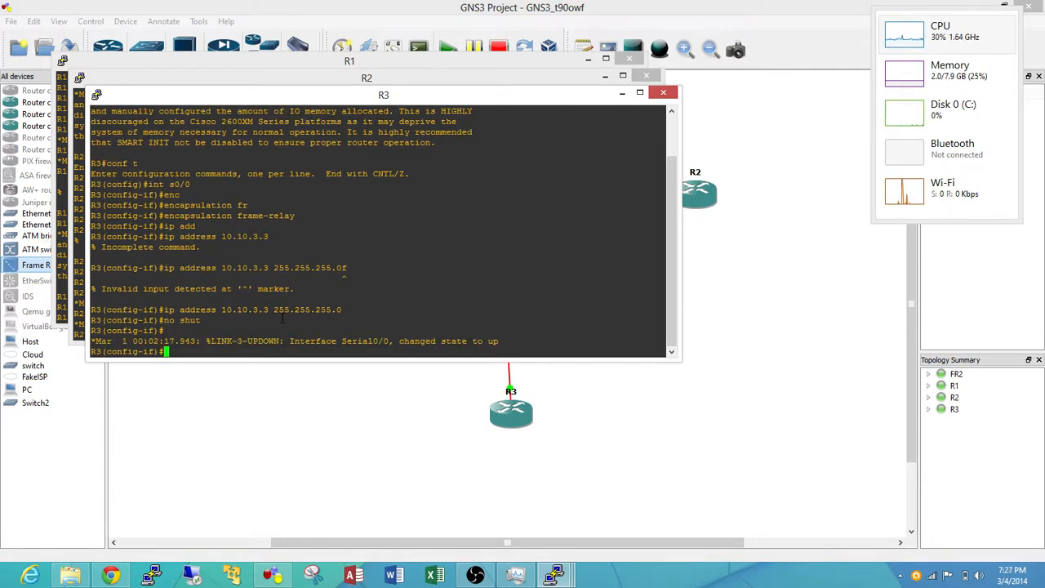
# Exit interface and global configuration mode on R3, back to the privileged prompt
pyautogui.write('exit')
pyautogui.press('Return')
pyautogui.write('t')
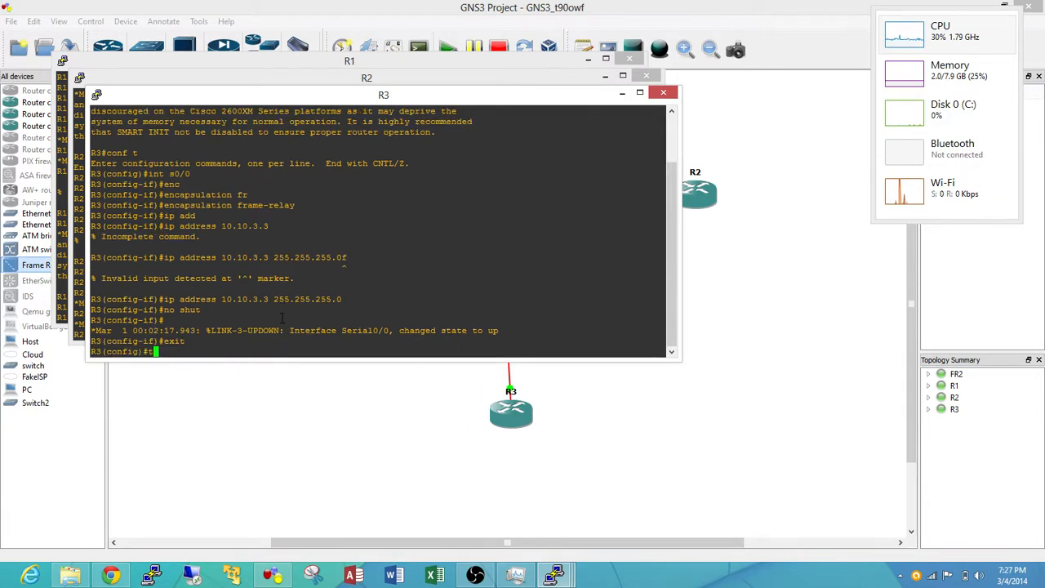
pyautogui.write('xit')
pyautogui.press('Return')
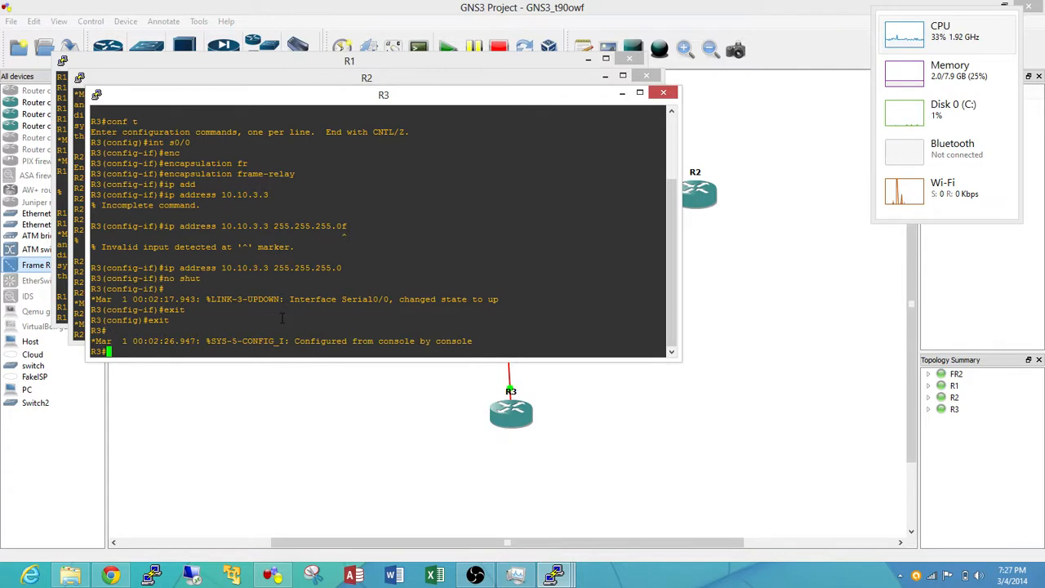
# Show the Frame Relay PVC statistics on R3 with show frame-relay pvc
pyautogui.write('show ')
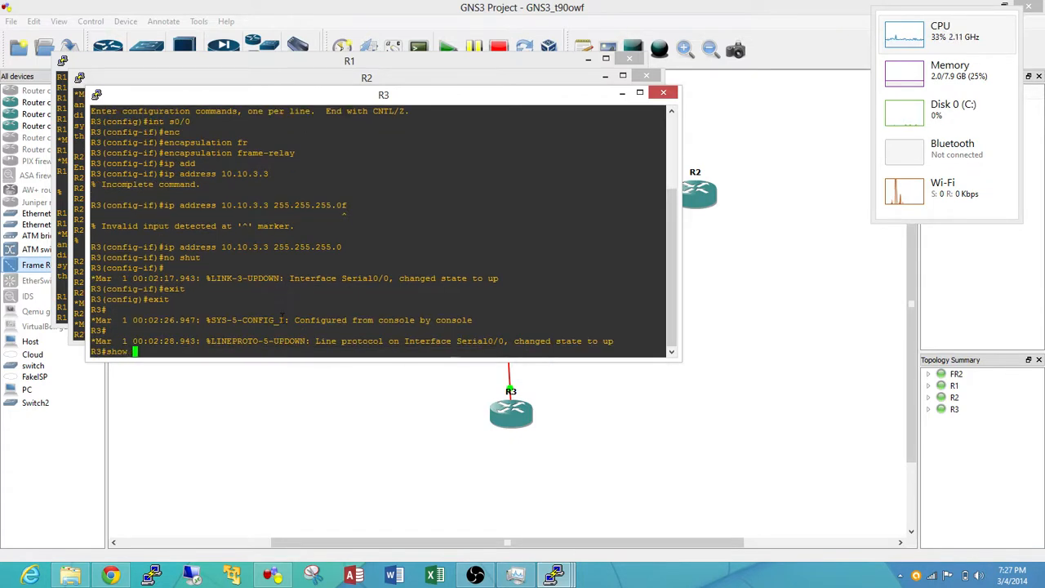
pyautogui.write('frt')
pyautogui.press('Tab')
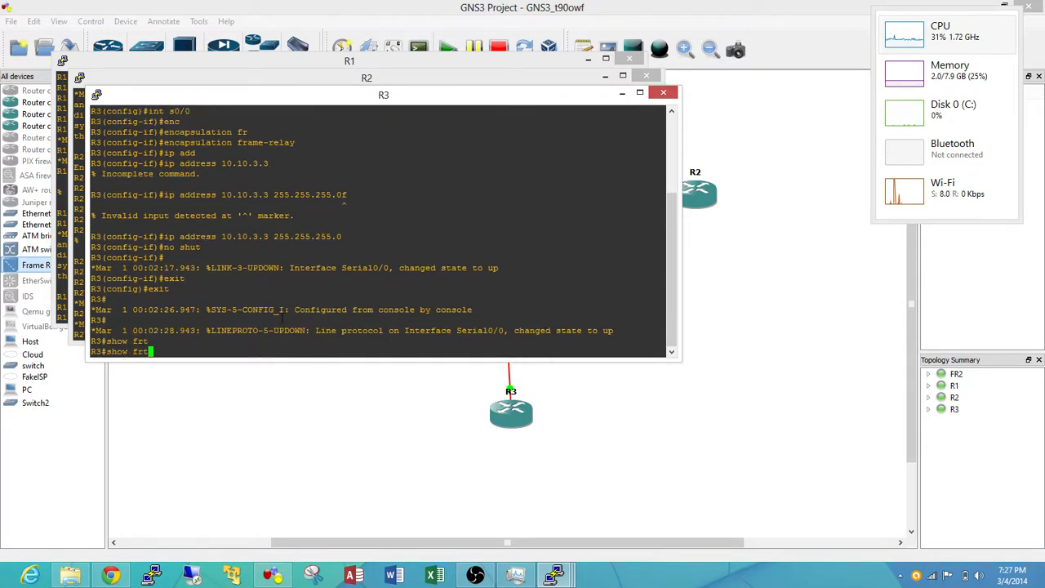
pyautogui.press('BackSpace')
pyautogui.press('Tab')
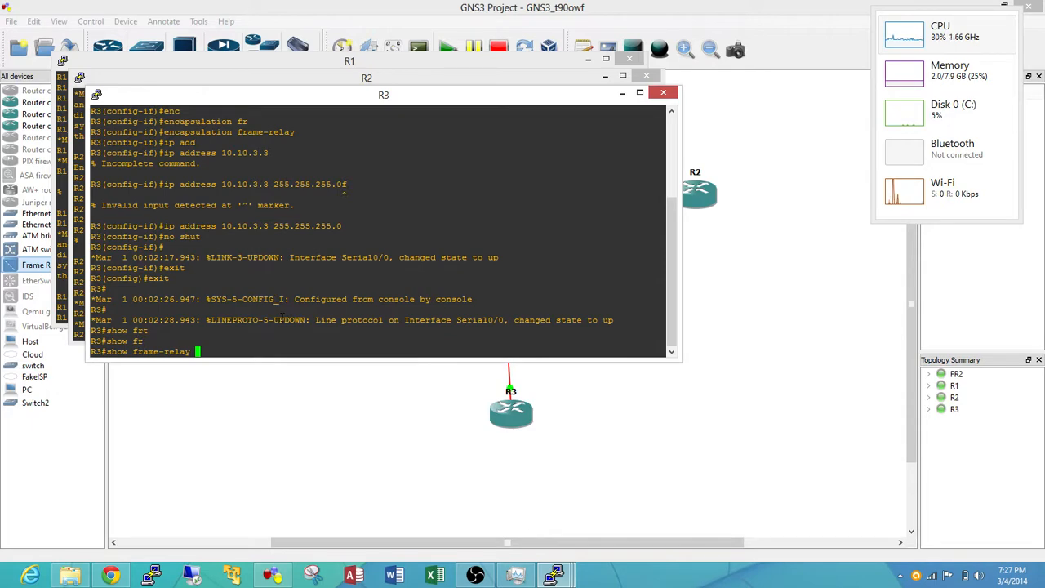
pyautogui.write('pvc')
pyautogui.press('Return')
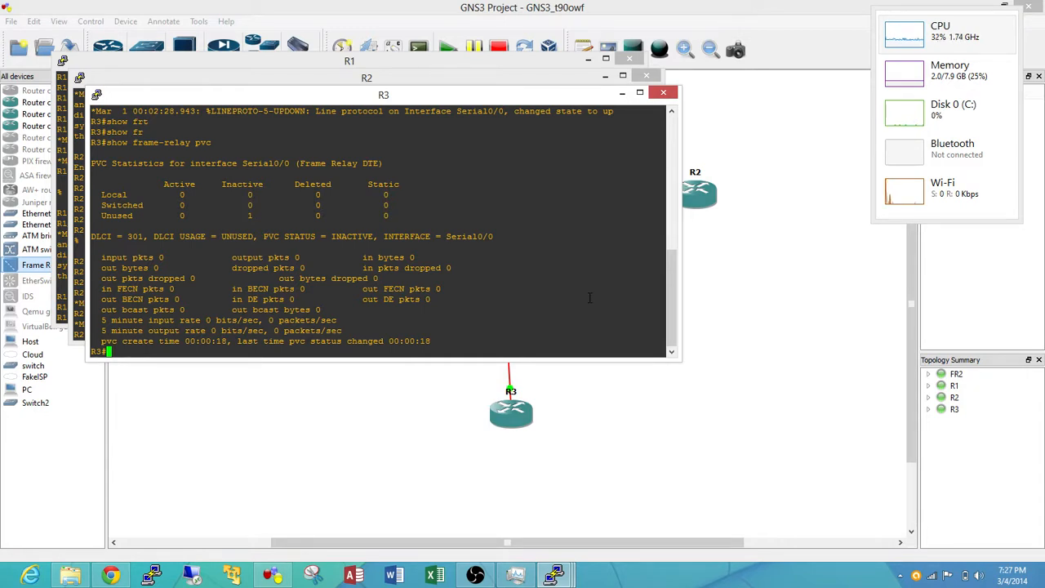
pyautogui.press('Return')
pyautogui.press('Return')
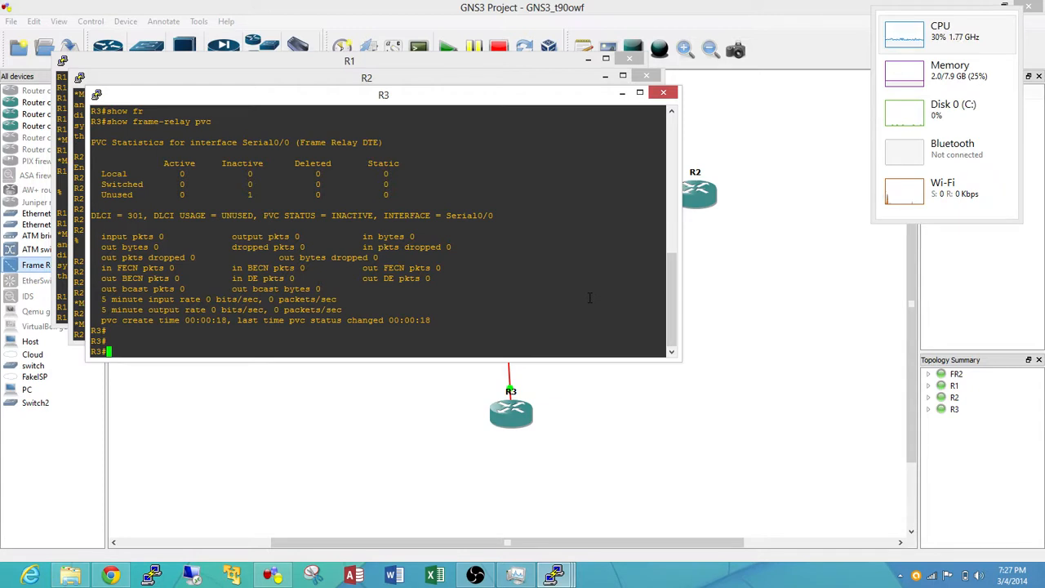
# List the available show frame-relay options on R3 and display the Frame Relay map table
pyautogui.write('show fr')
pyautogui.press('Tab')
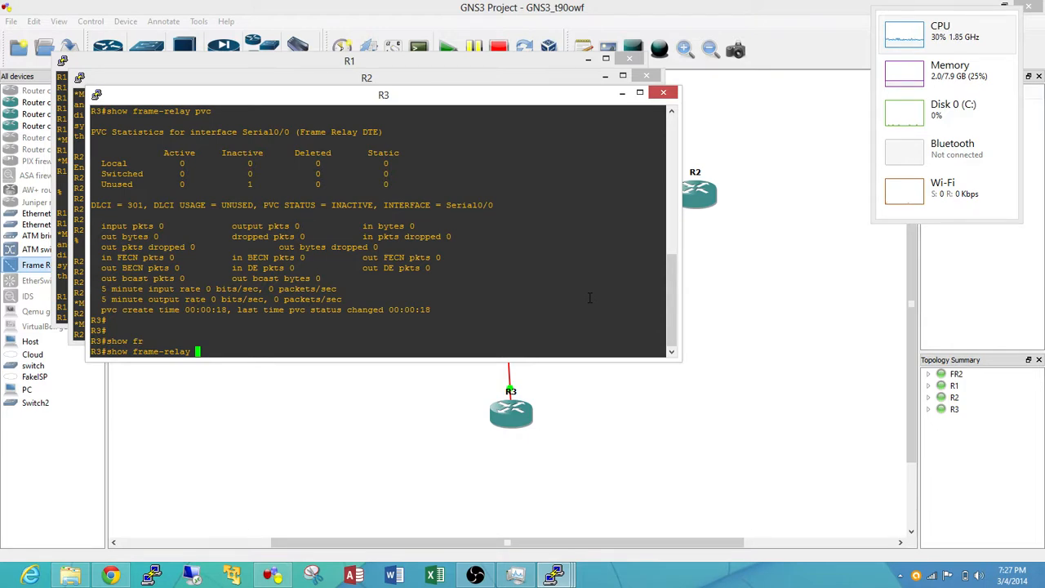
pyautogui.write('?')
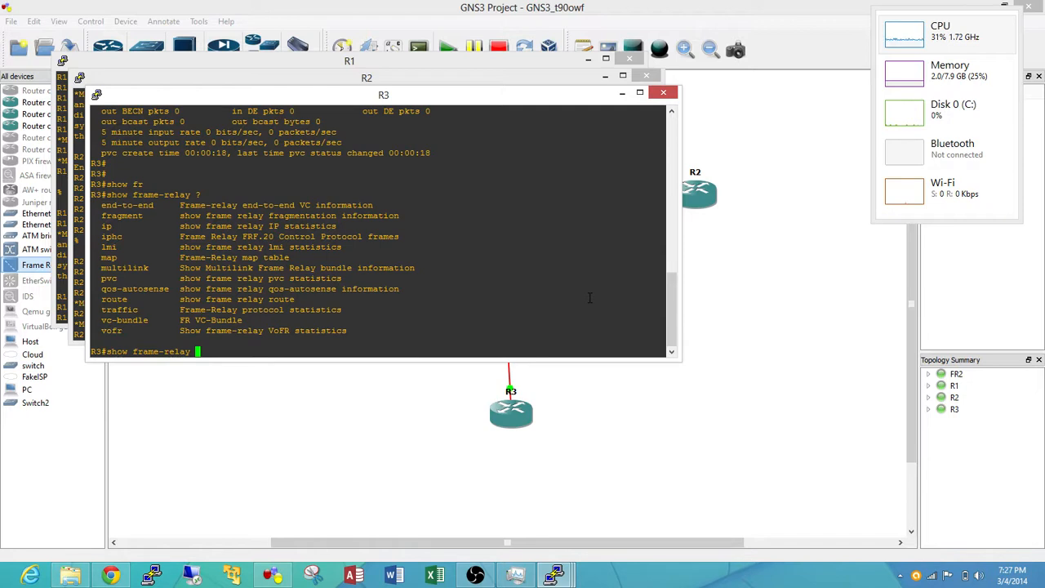
pyautogui.write('map')
pyautogui.press('Return')
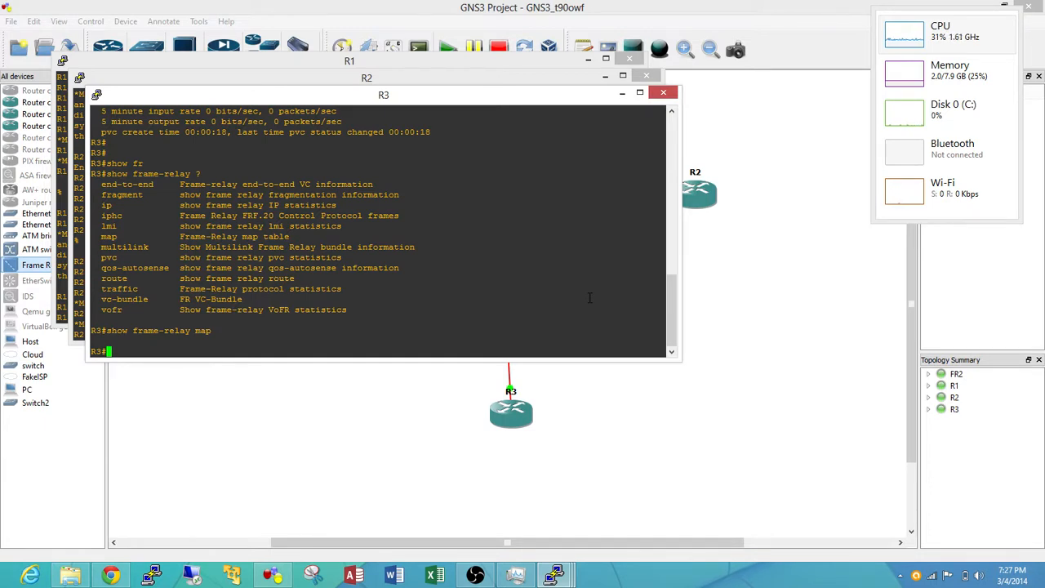
# Display R3's LMI statistics with show frame-relay lmi
pyautogui.press('Up')
pyautogui.press('BackSpace')
pyautogui.press('BackSpace')
pyautogui.press('BackSpace')
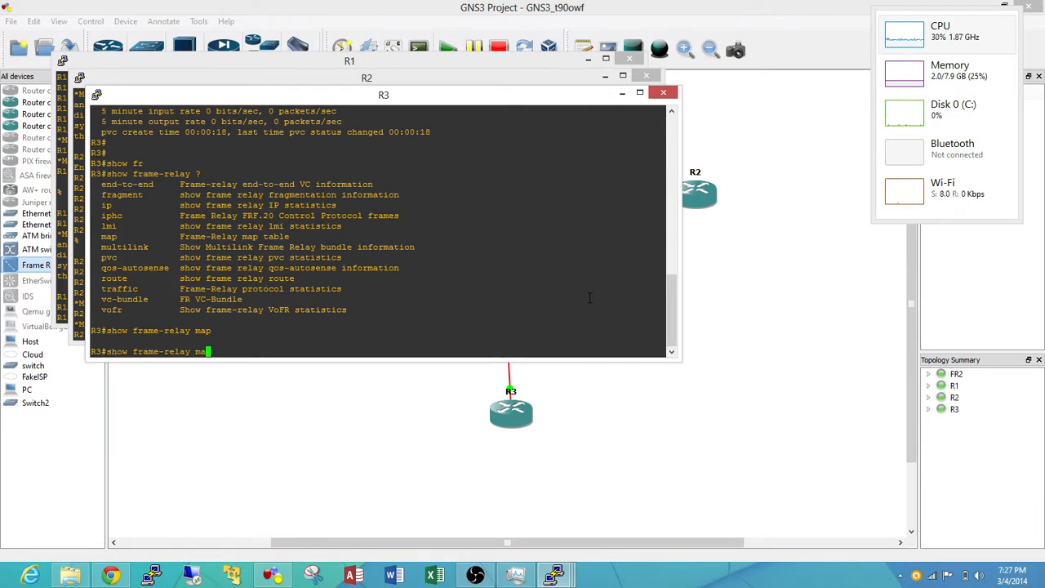
pyautogui.write('lmi')
pyautogui.press('Return')
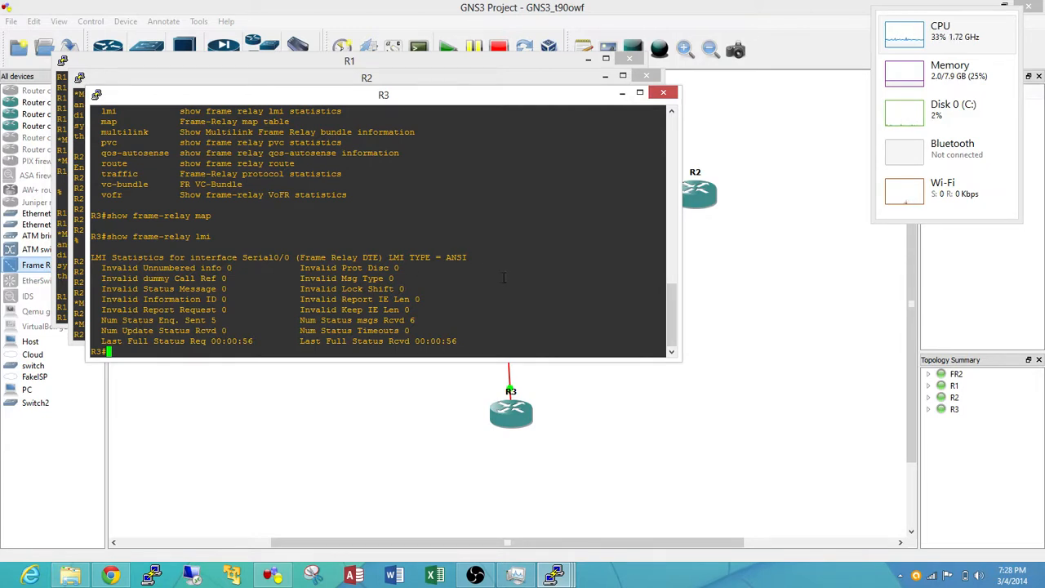
pyautogui.press('Return')
pyautogui.press('Return')
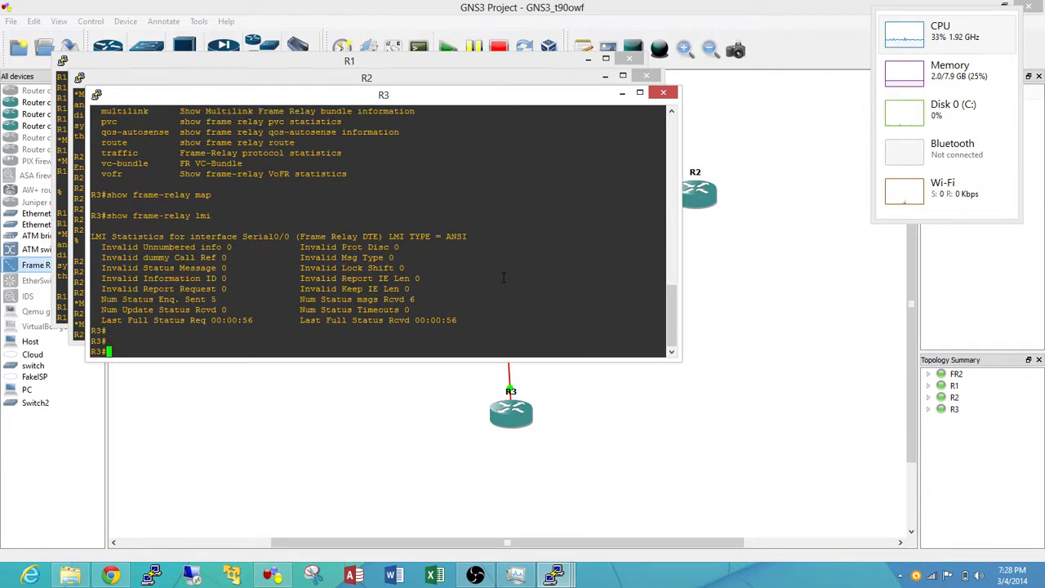
# Ping R1's address 10.10.1.1 from R3
pyautogui.write('ping 10.10.1.1')
pyautogui.press('Return')
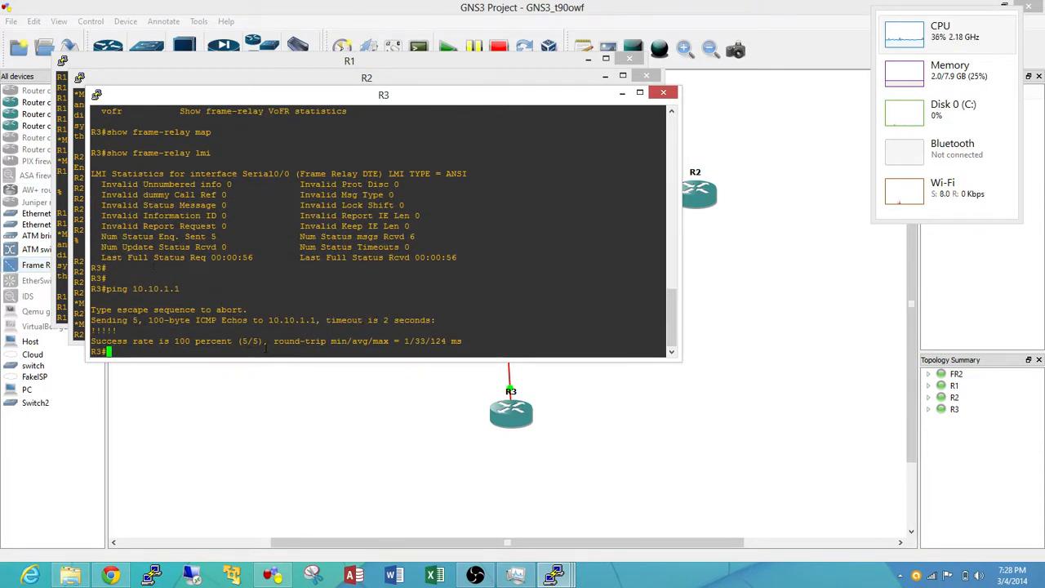
# Repeat show frame-relay lmi on R3 to check the LMI statistics after the ping
pyautogui.press('Up')
pyautogui.press('Up')
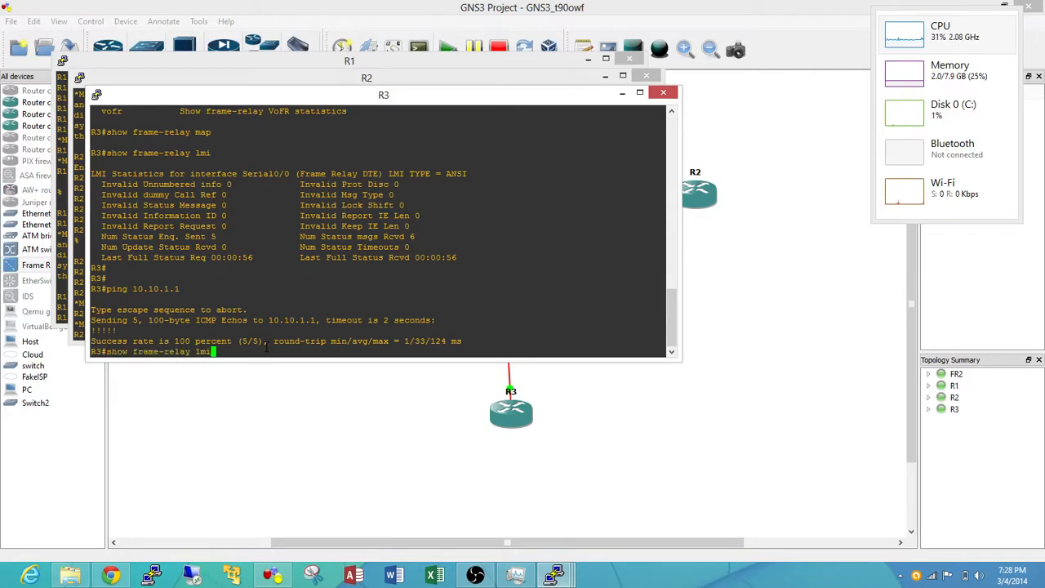
pyautogui.press('Return')
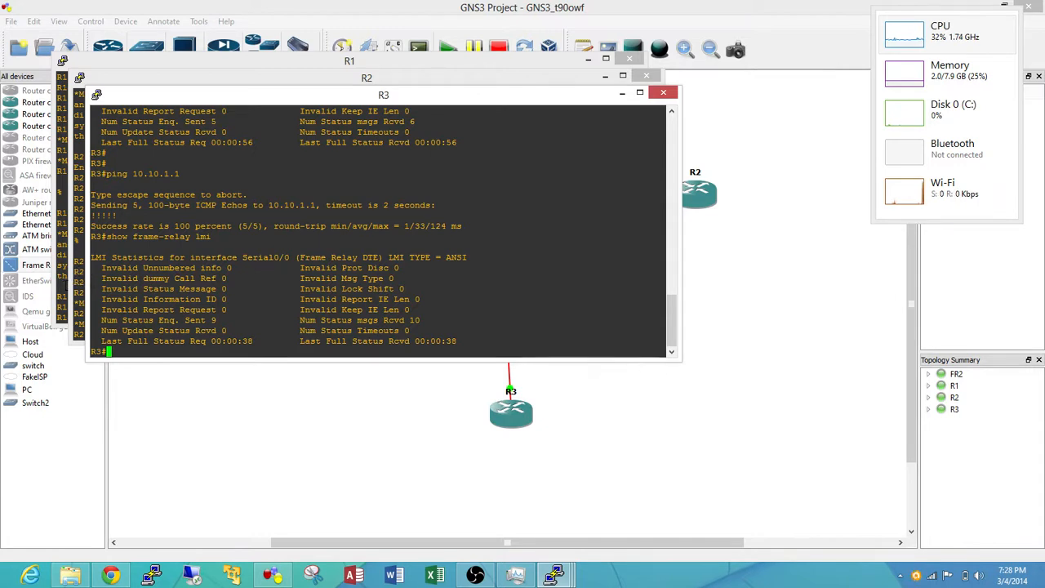
# Switch to R2's console and leave interface configuration mode for the privileged prompt
pyautogui.click(79, 281)
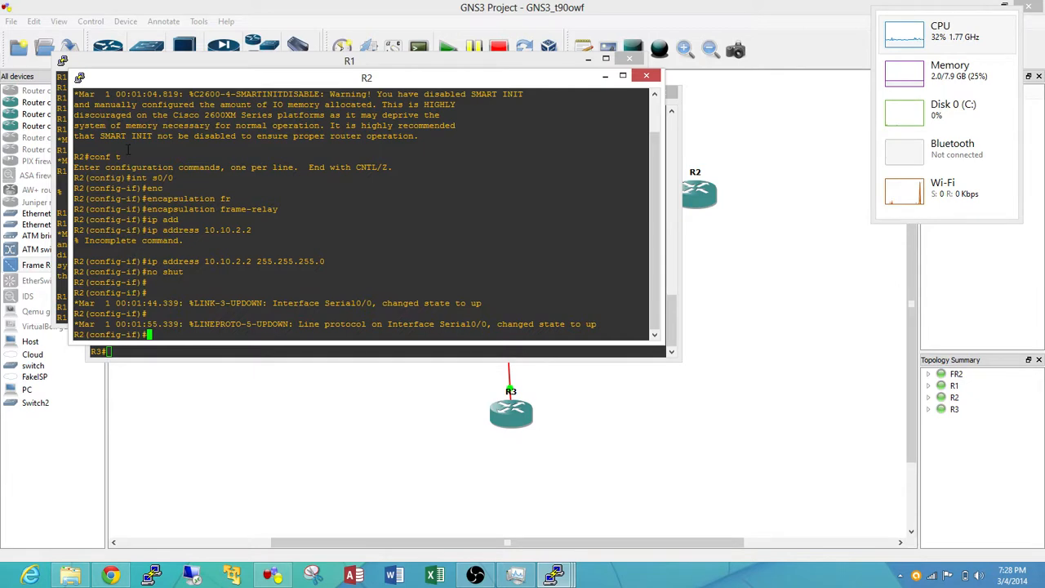
pyautogui.write('ping')
pyautogui.press('BackSpace')
pyautogui.press('BackSpace')
pyautogui.press('BackSpace')
pyautogui.press('BackSpace')
pyautogui.press('BackSpace')
pyautogui.hotkey('ctrl', 'z')
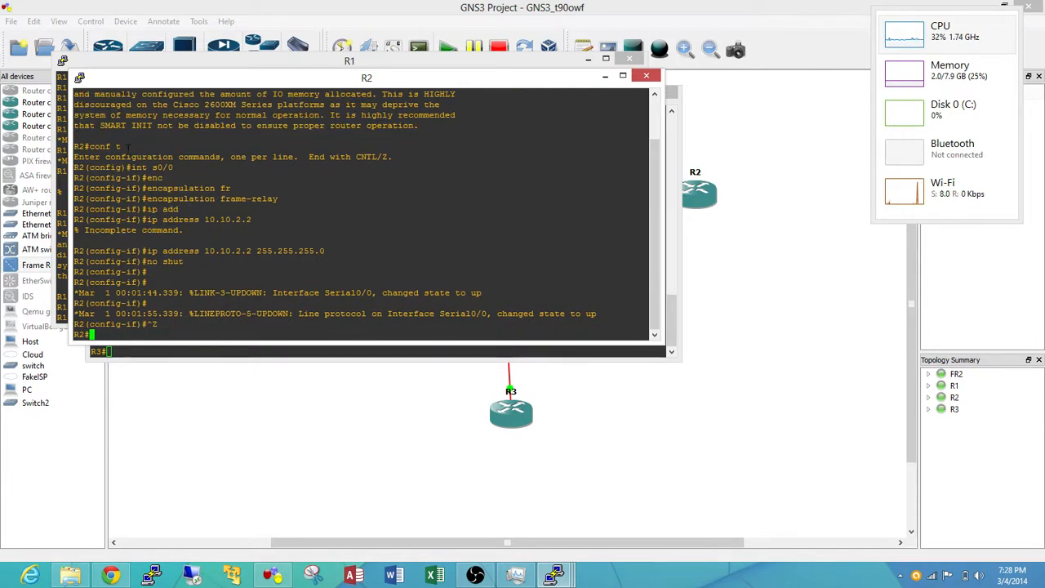
# Ping R1's address 10.10.1.1 from R2
pyautogui.write('ping 10.10.1.')
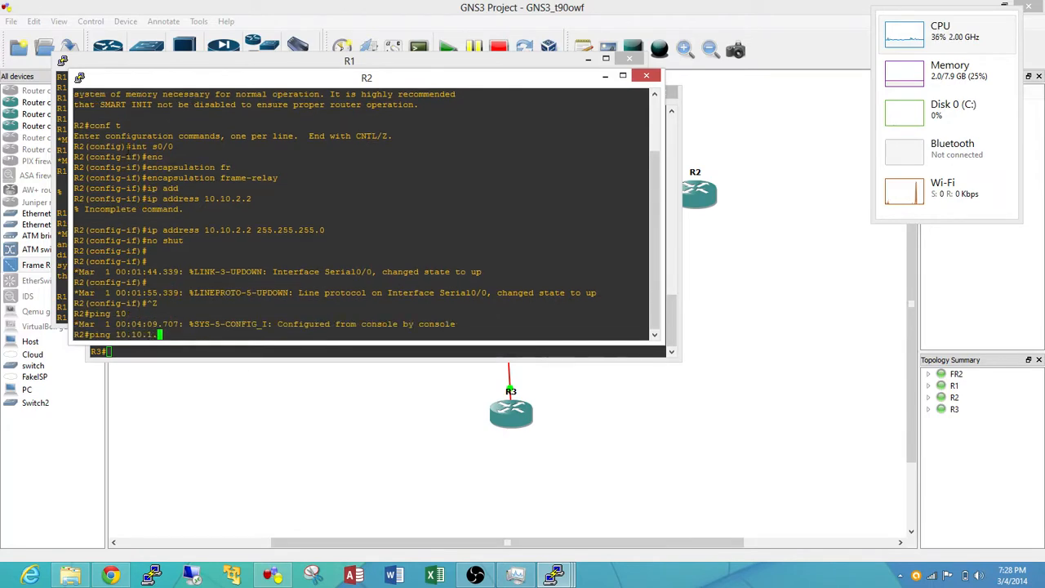
pyautogui.write('1')
pyautogui.press('Return')
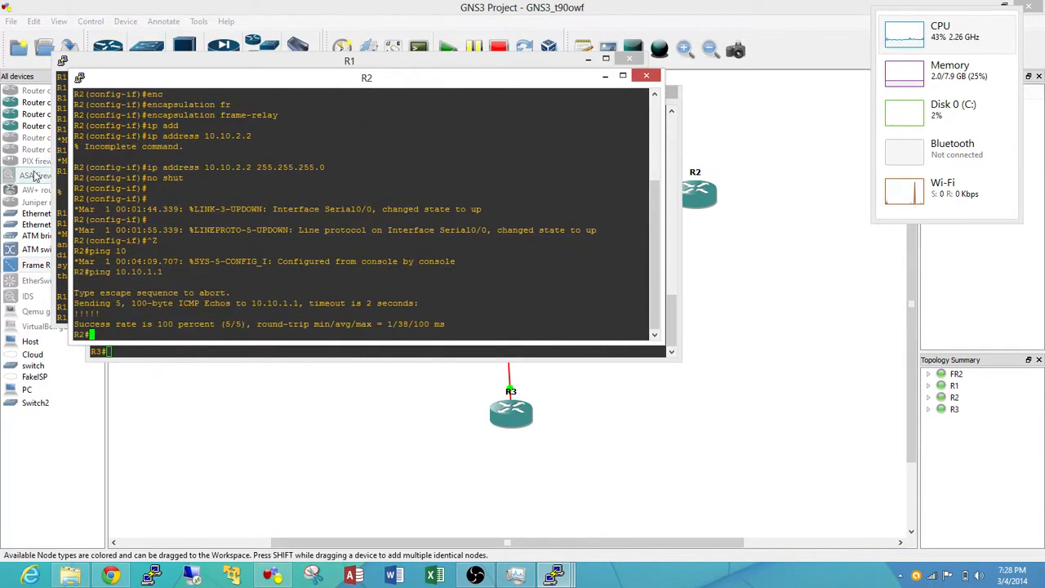
# Switch to R1's console and exit interface and global configuration mode to the privileged prompt
pyautogui.click(62, 219)
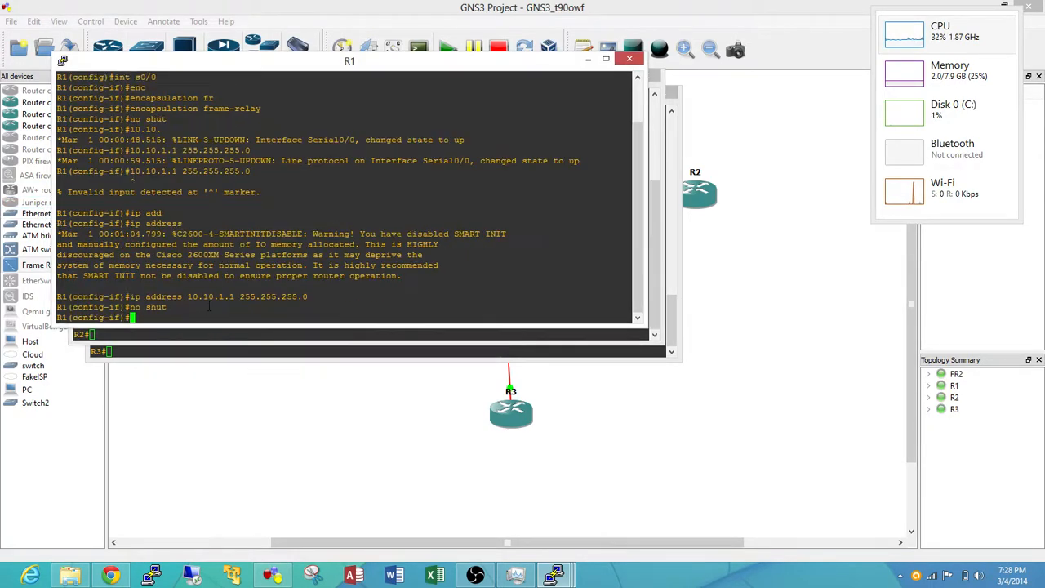
pyautogui.write('exit')
pyautogui.press('Return')
pyautogui.write('exit')
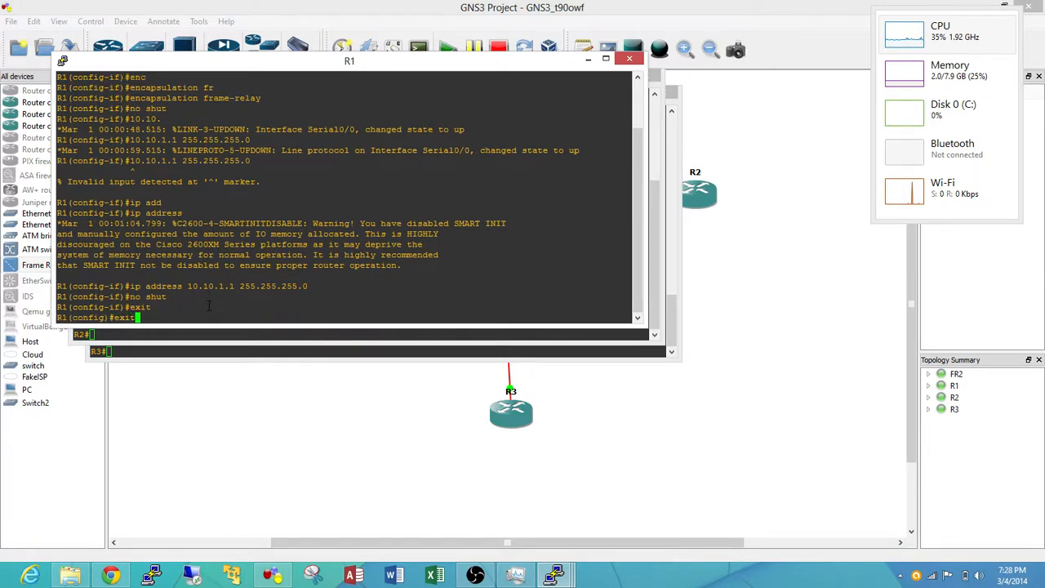
pyautogui.press('Return')
# Show the complete Frame Relay PVC statistics on R1 with show frame-relay pvc
pyautogui.write('show')
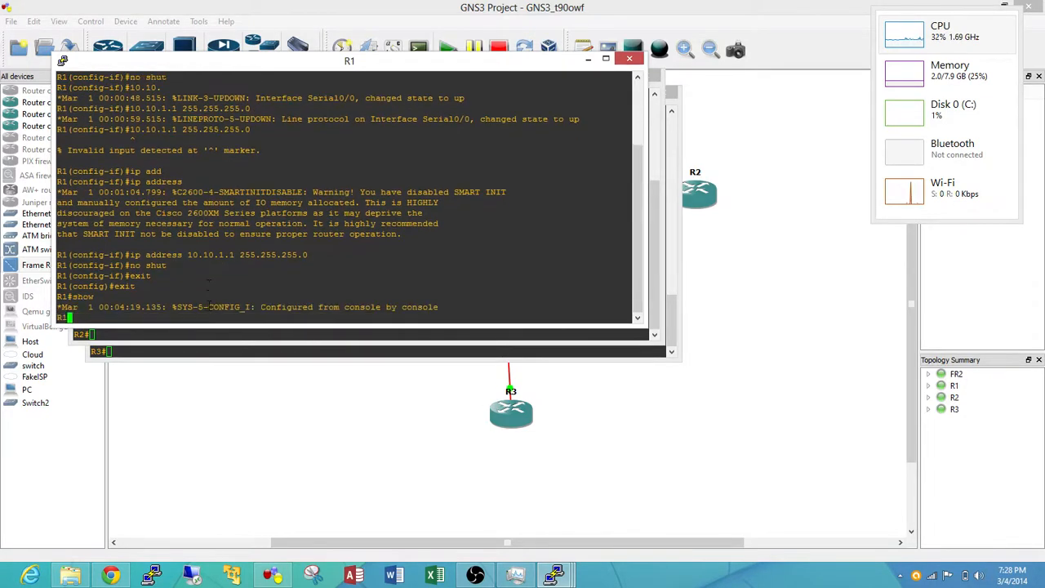
pyautogui.write(' fr')
pyautogui.press('Tab')
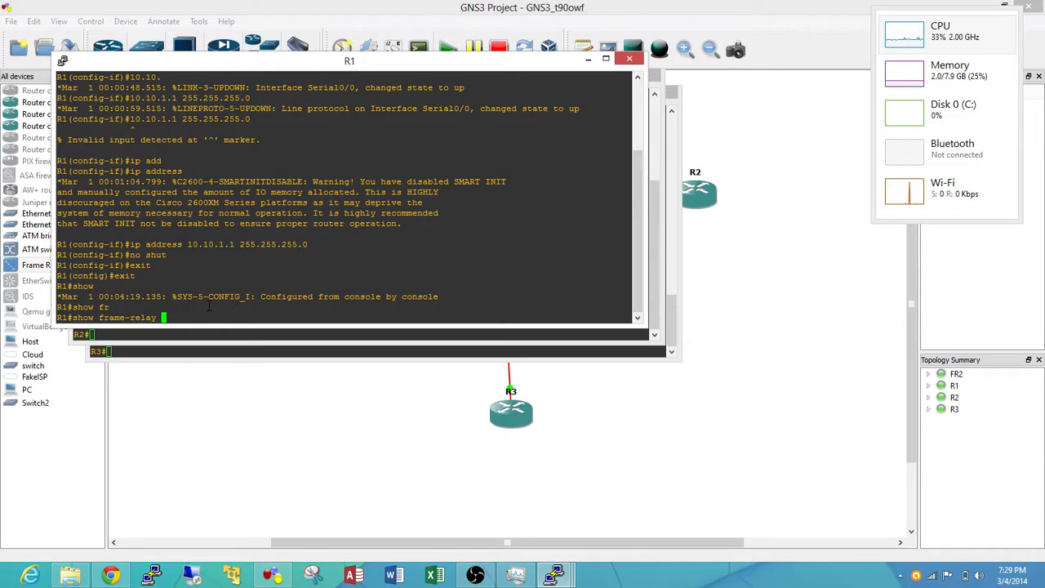
pyautogui.write('pvc')
pyautogui.press('Return')
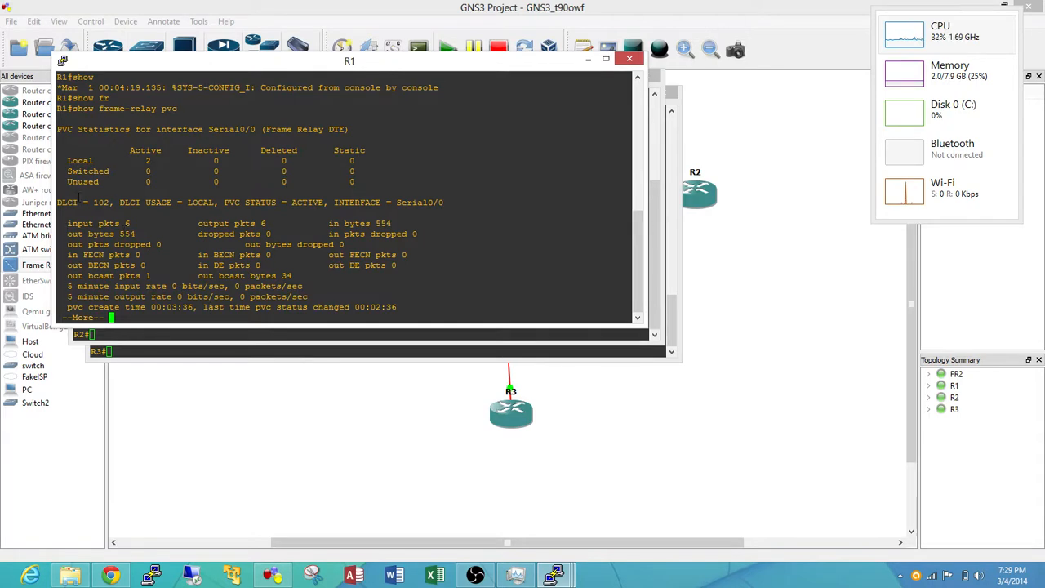
pyautogui.press('space')
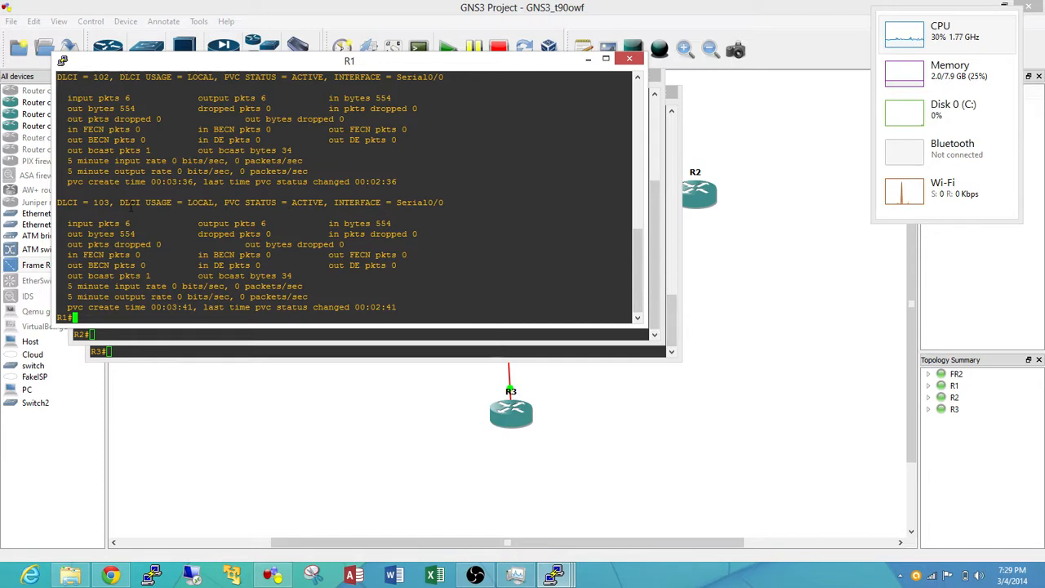
# Review the port and DLCI mappings in FR2's node configuration, and close it along with the extra R1 console
pyautogui.click(763, 183)
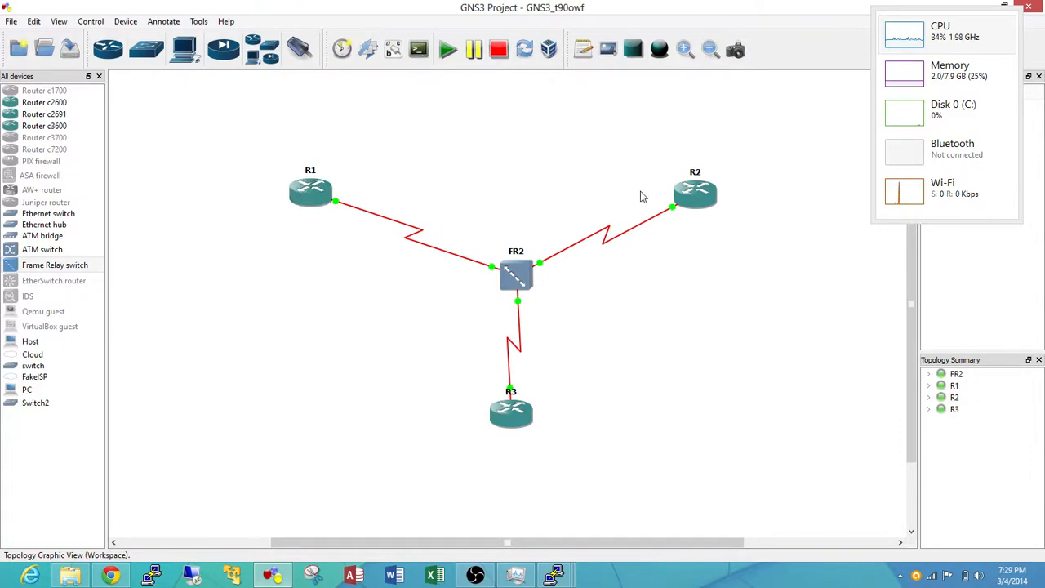
pyautogui.doubleClick(301, 197)
pyautogui.doubleClick(509, 279)
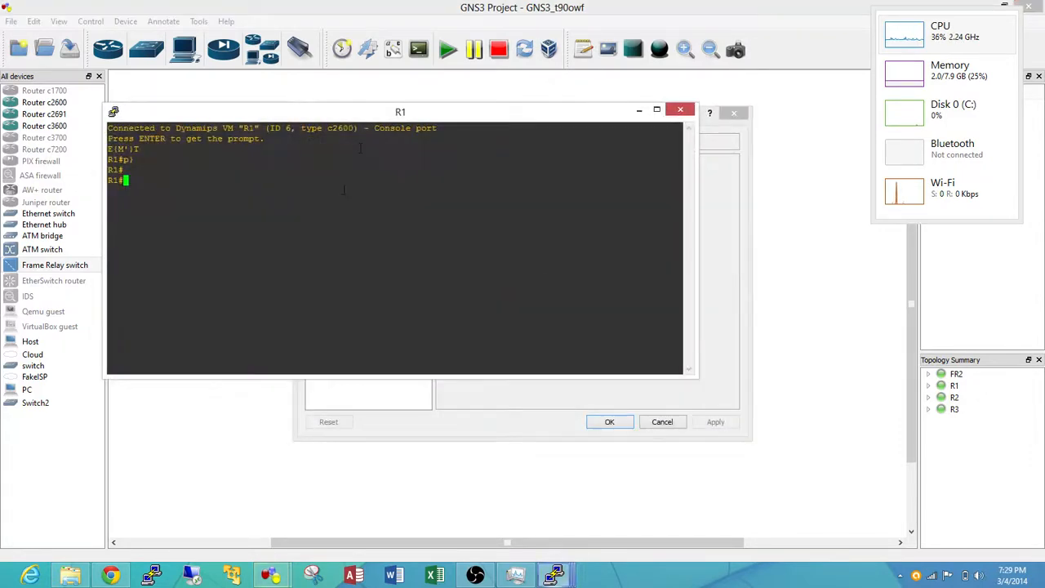
pyautogui.click(715, 307)
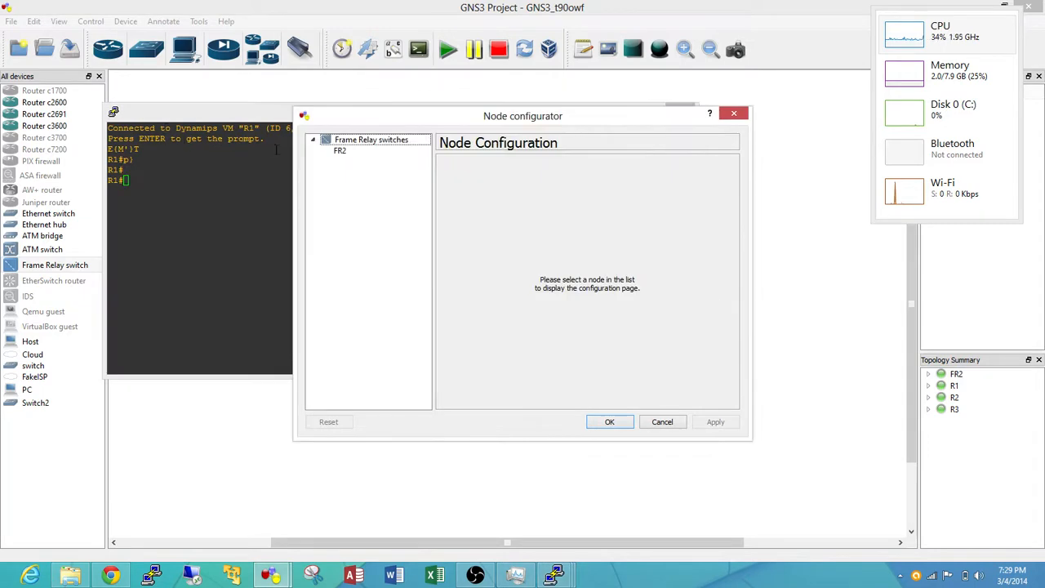
pyautogui.click(349, 152)
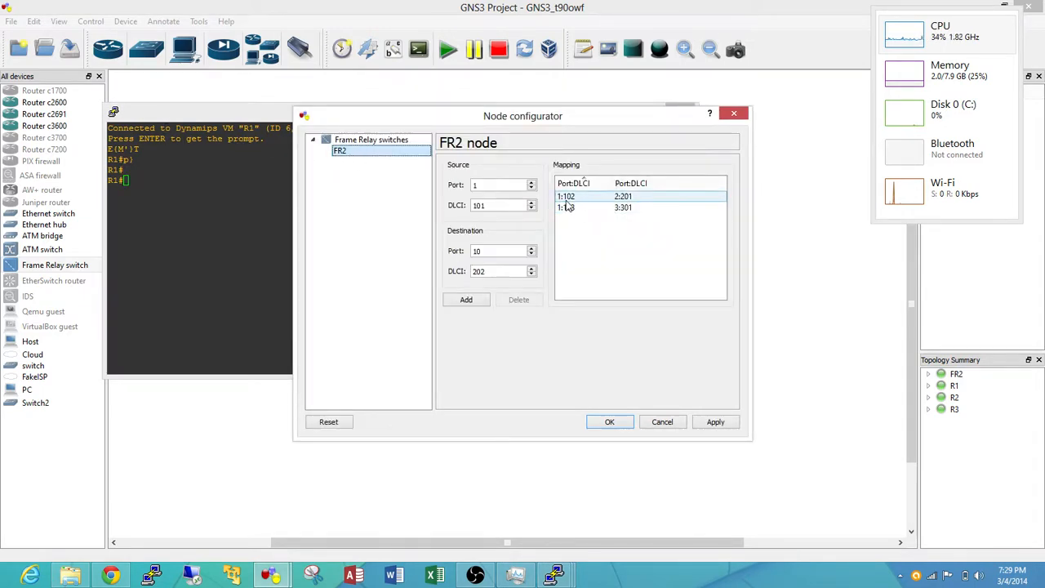
pyautogui.click(733, 116)
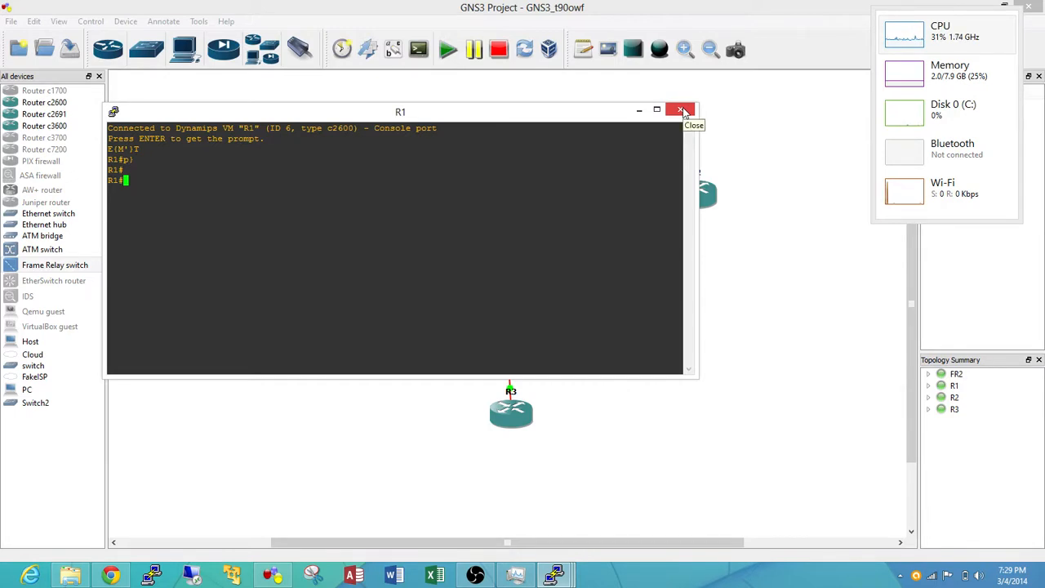
pyautogui.click(684, 111)
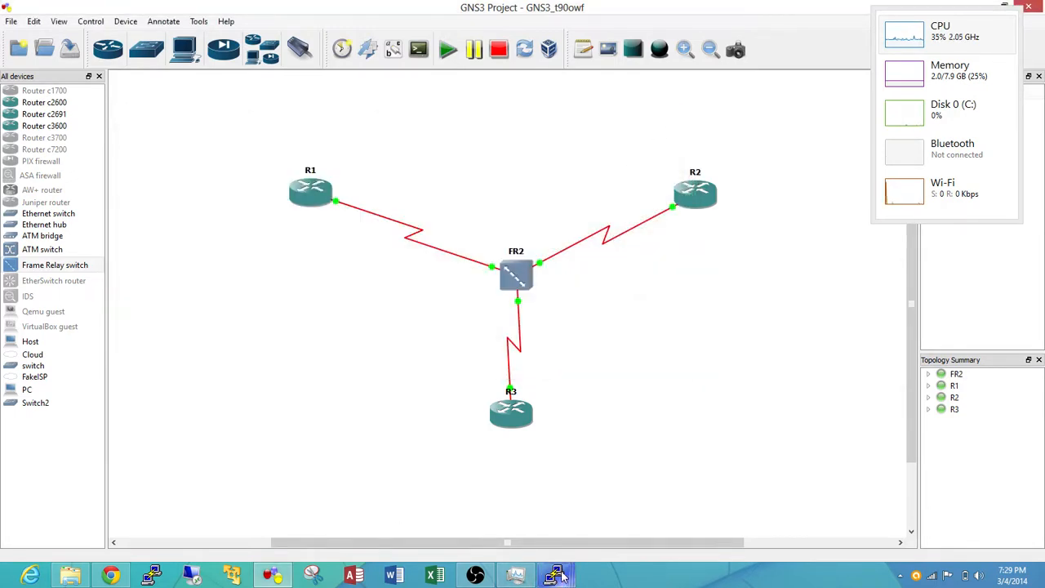
# Ping R2 at 10.10.2.2 and R3 at 10.10.3.3 from R1's console
pyautogui.moveTo(562, 576)
pyautogui.click(471, 524)
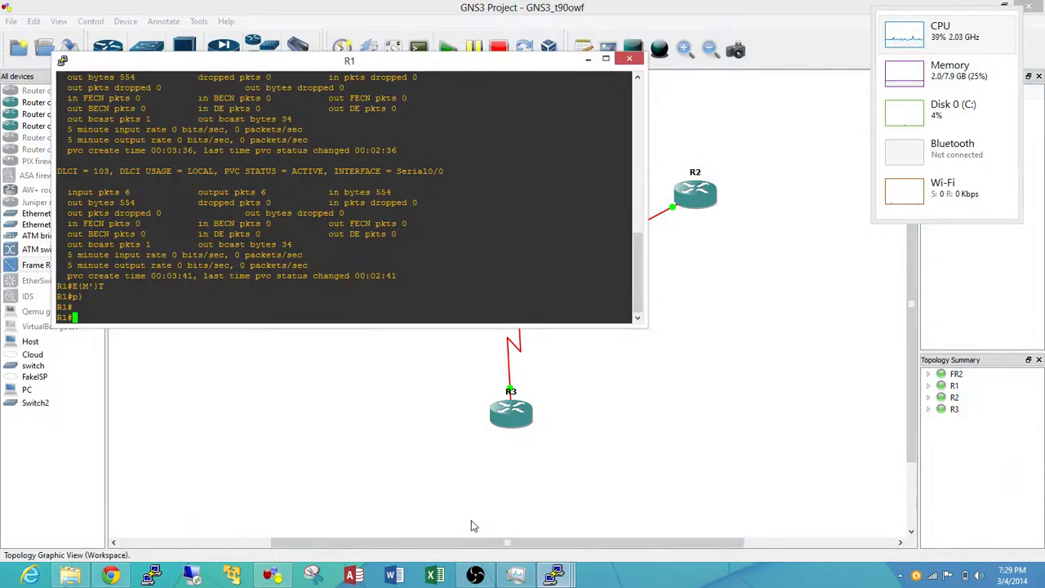
pyautogui.write('ping 10.10.2.2.')
pyautogui.press('Return')
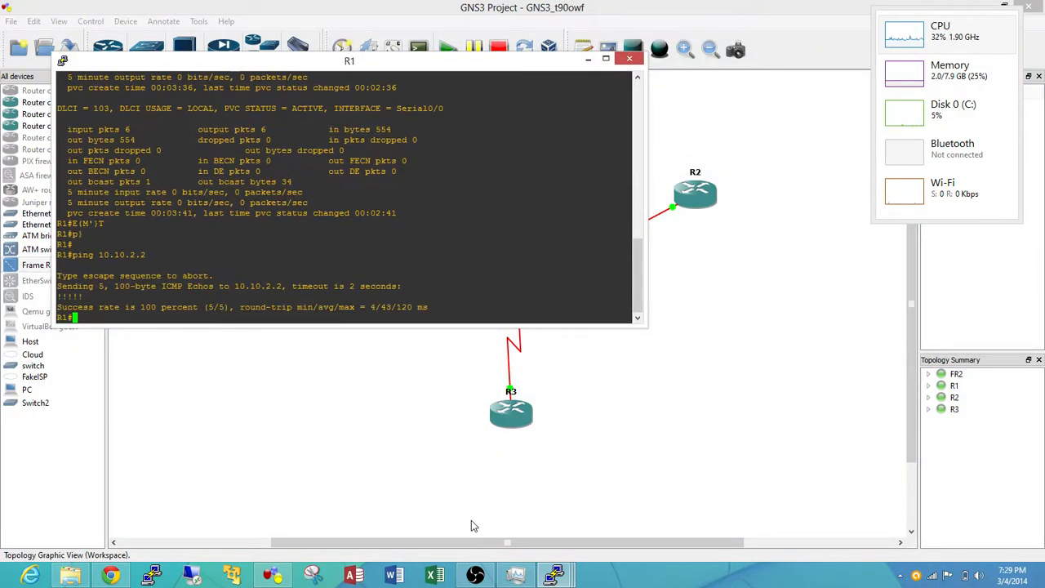
pyautogui.write('ping 10.10.3.3')
pyautogui.press('Return')
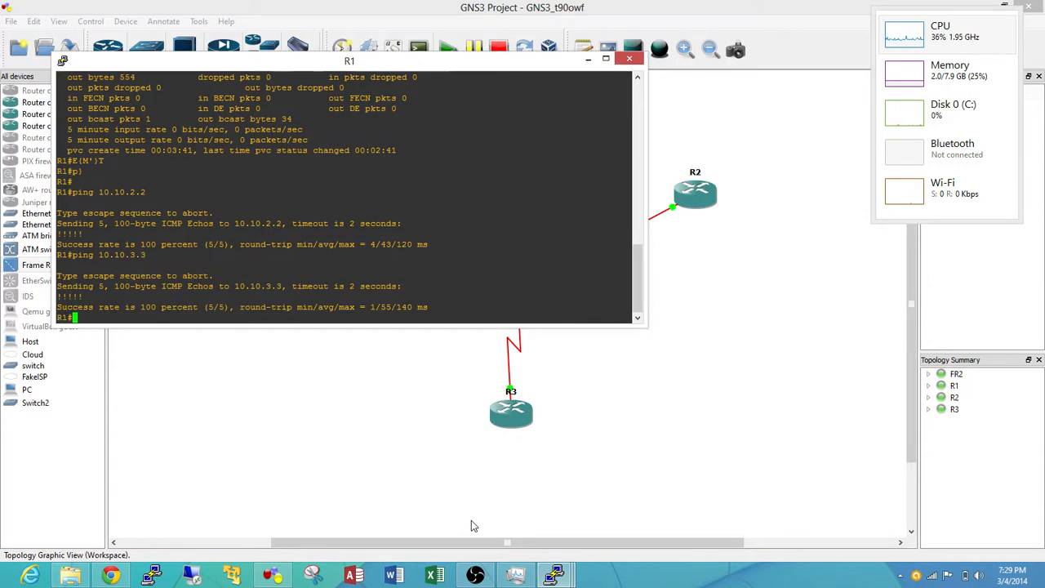
# Show the Frame Relay IP-to-DLCI mappings on R1 with show frame-relay map
pyautogui.write('show fr')
pyautogui.press('Tab')
pyautogui.write('map')
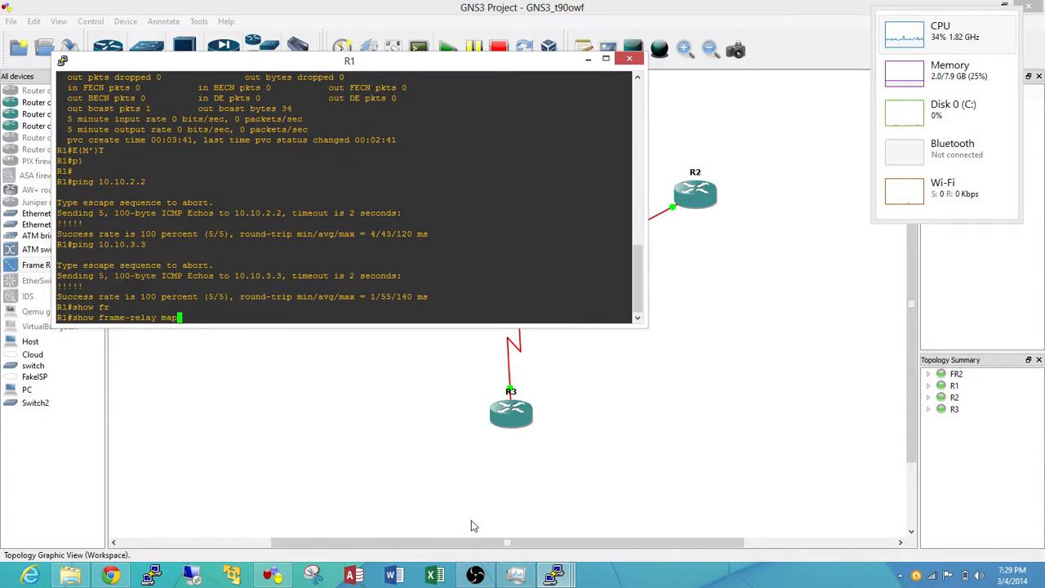
pyautogui.press('Return')
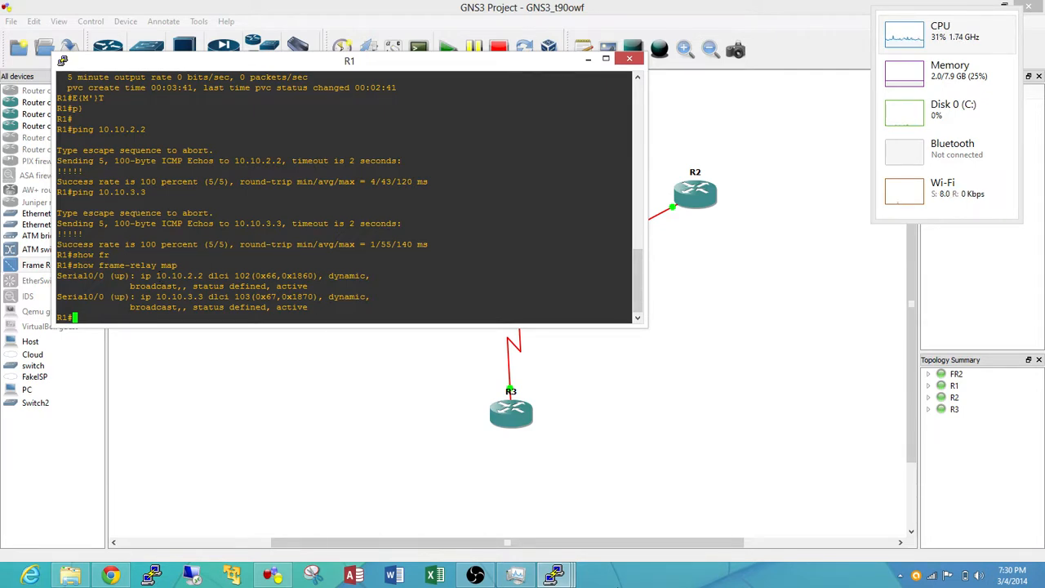
# Switch to R2's console and show its Frame Relay mappings with show frame-relay map
pyautogui.click(553, 575)
pyautogui.click(581, 502)
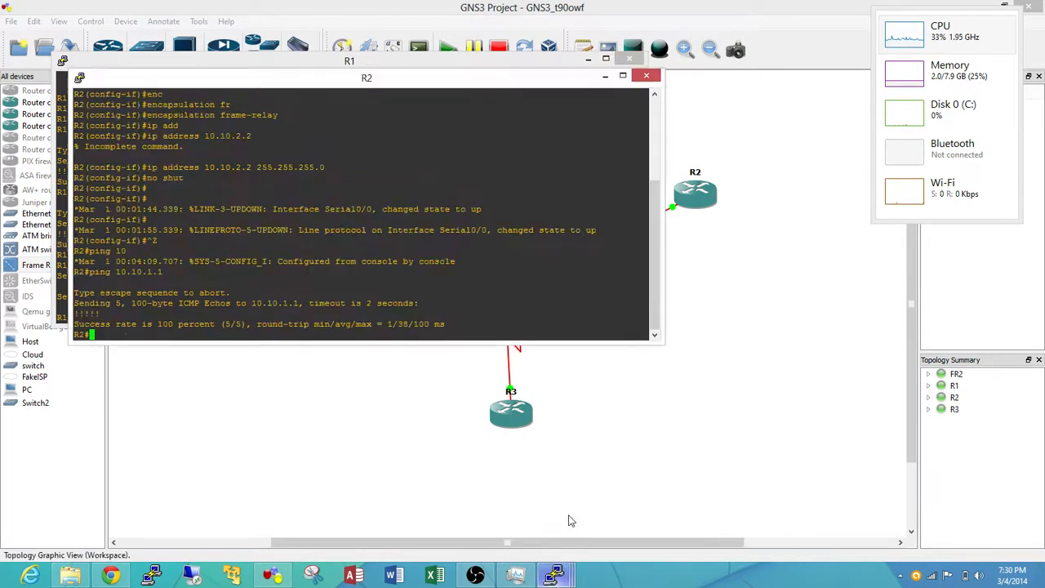
pyautogui.write('showfr')
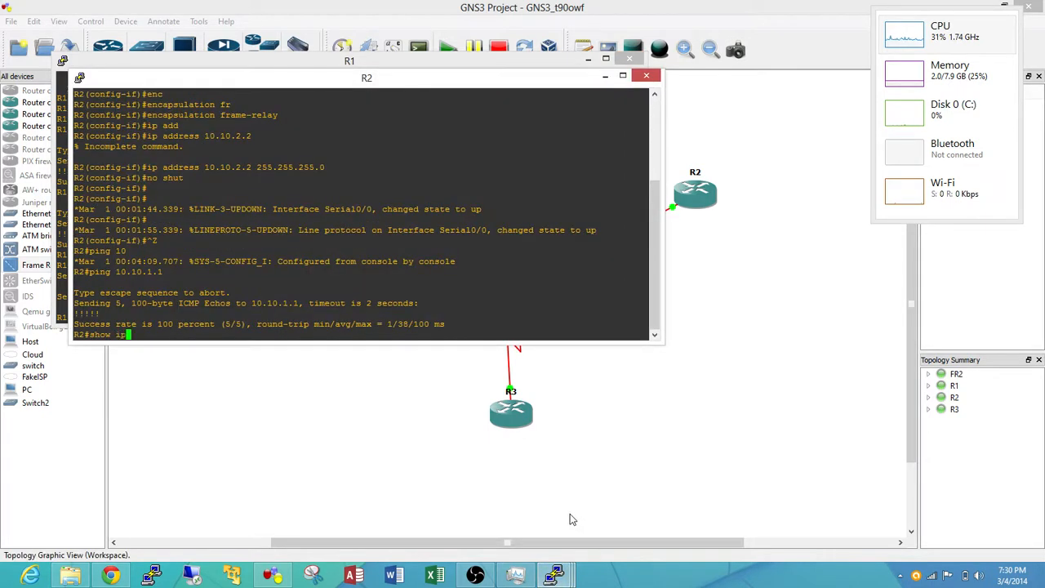
pyautogui.press('Tab')
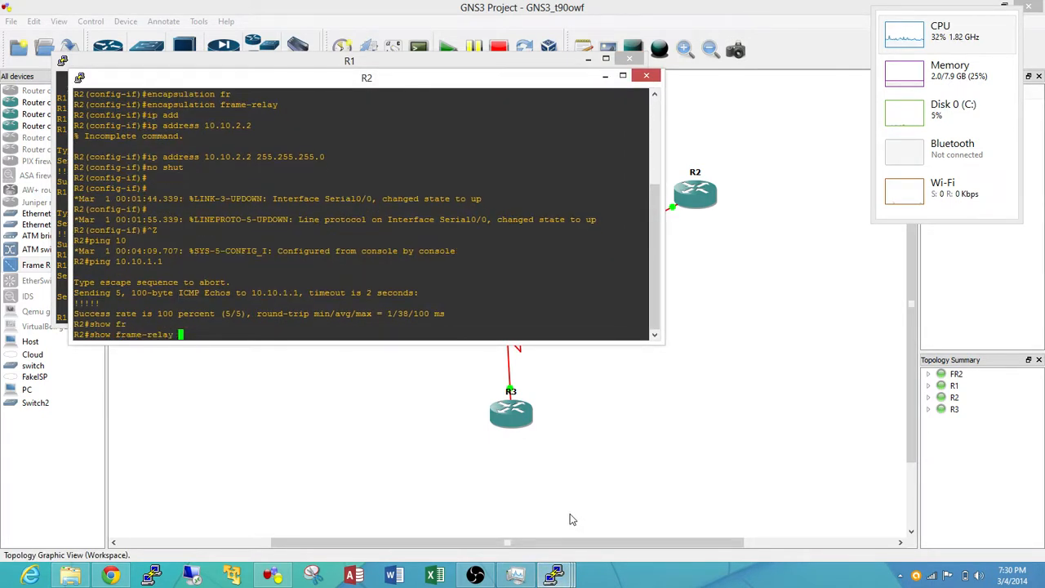
pyautogui.write('map')
pyautogui.press('Return')
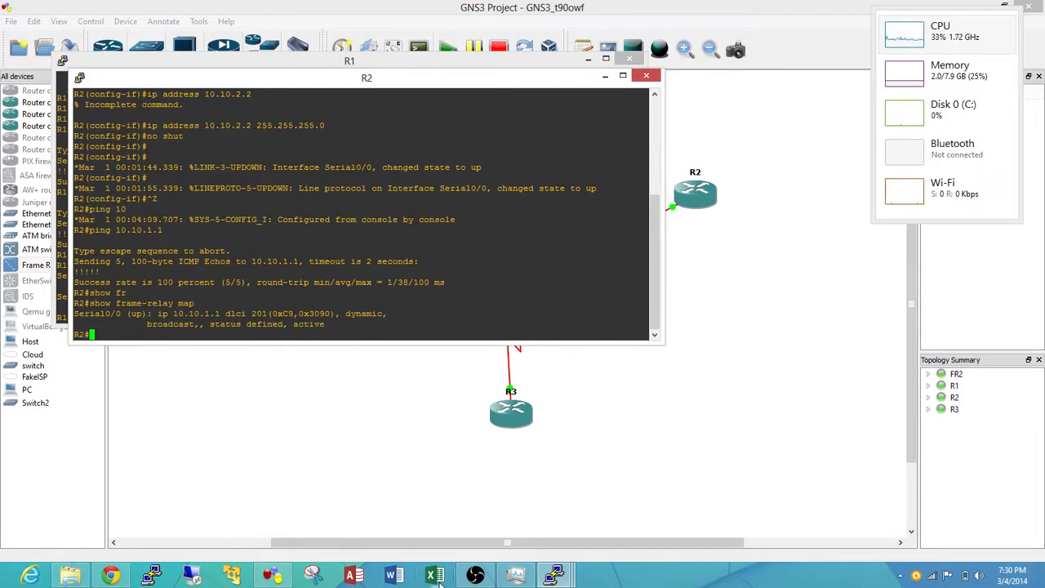
# Switch to R3's console and show its Frame Relay mappings with show frame-relay map
pyautogui.click(554, 575)
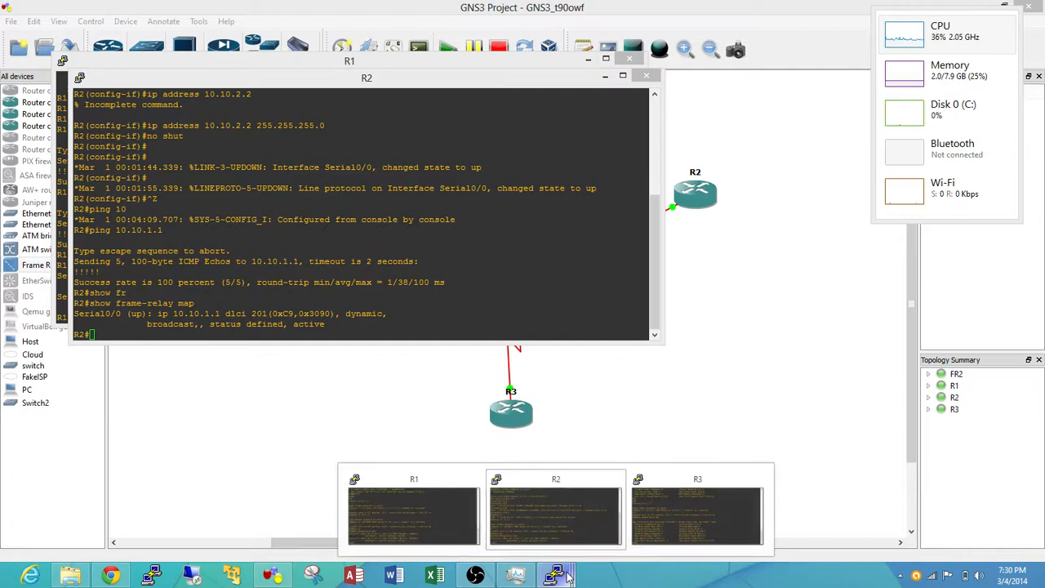
pyautogui.click(669, 514)
pyautogui.press('Up')
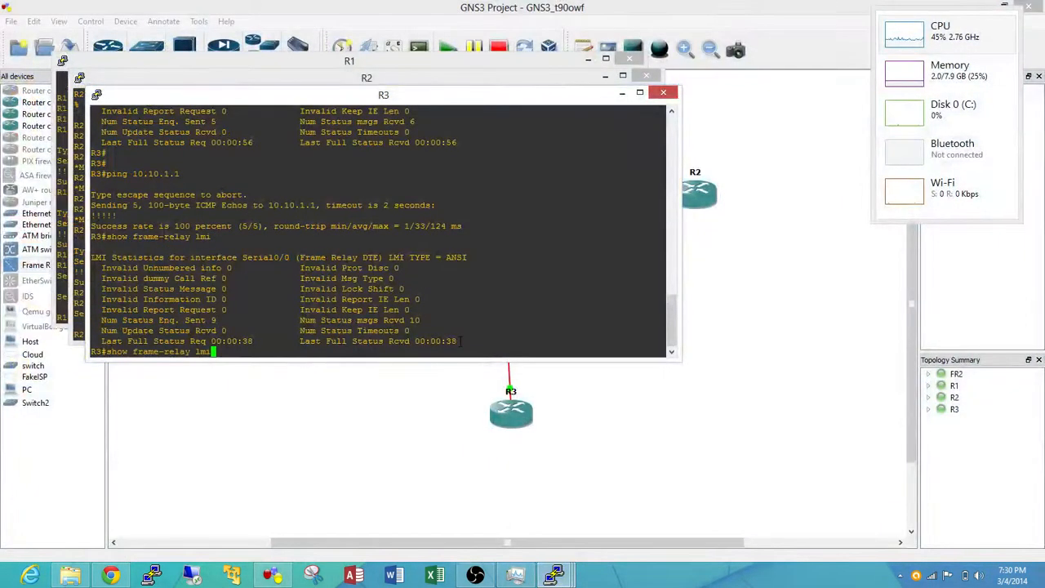
pyautogui.press('BackSpace')
pyautogui.press('BackSpace')
pyautogui.press('BackSpace')
pyautogui.press('BackSpace')
pyautogui.press('BackSpace')
pyautogui.press('BackSpace')
pyautogui.press('BackSpace')
pyautogui.press('BackSpace')
pyautogui.press('BackSpace')
pyautogui.press('BackSpace')
pyautogui.press('BackSpace')
pyautogui.press('BackSpace')
pyautogui.press('BackSpace')
pyautogui.press('BackSpace')
pyautogui.press('BackSpace')
pyautogui.press('BackSpace')
pyautogui.press('BackSpace')
pyautogui.press('BackSpace')
pyautogui.press('BackSpace')
pyautogui.press('BackSpace')
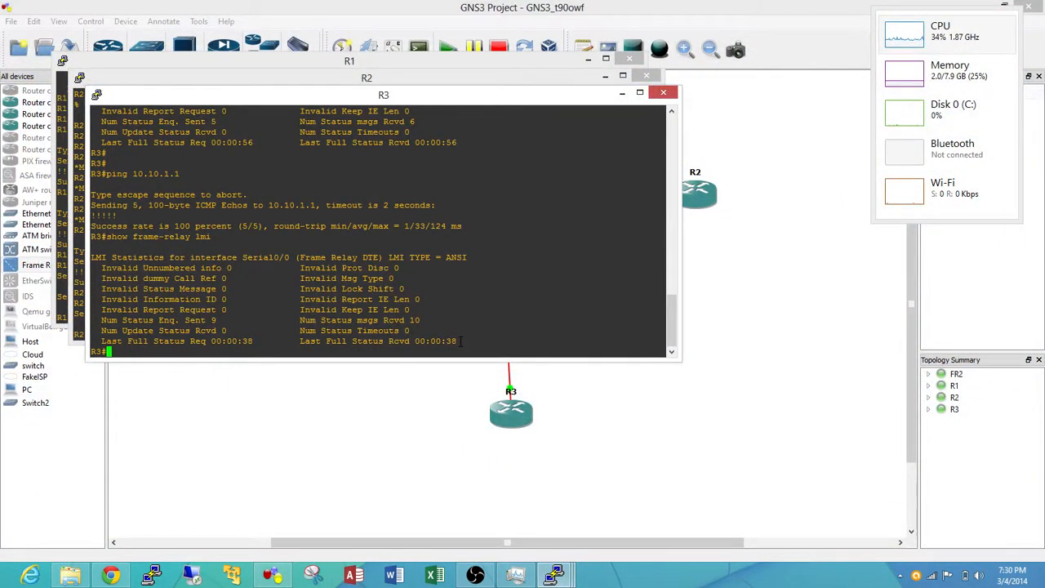
pyautogui.write('show fr')
pyautogui.press('Tab')
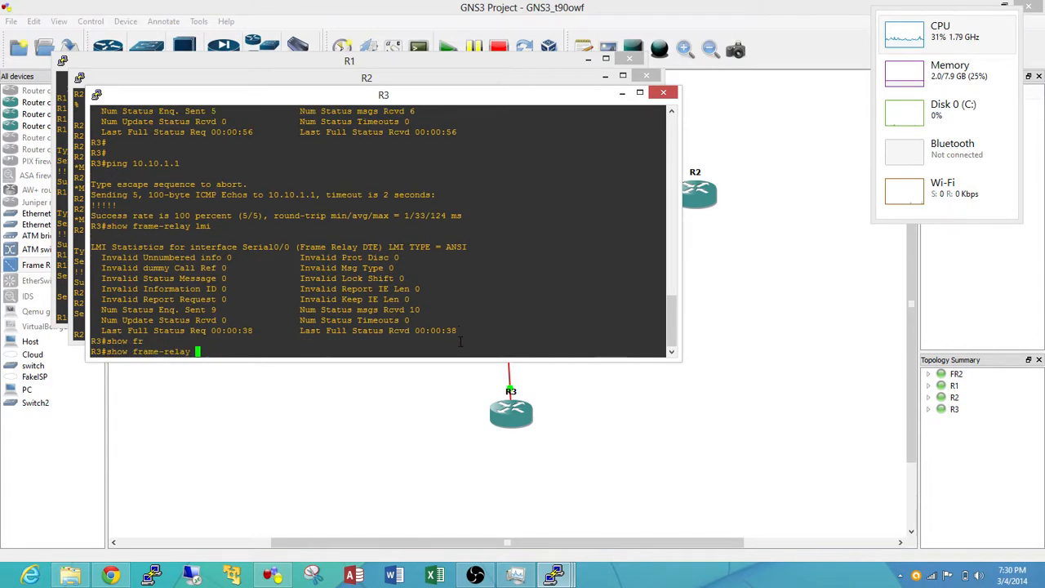
pyautogui.write('map')
pyautogui.press('Return')
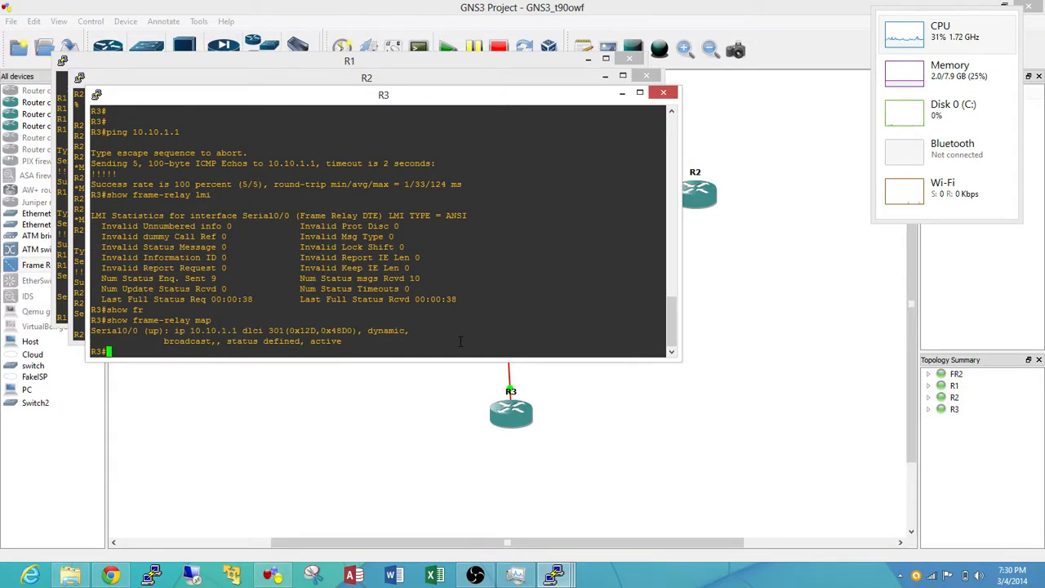
# Show the LMI statistics on R3 with show frame-relay lmi
pyautogui.write('show fr')
pyautogui.press('Tab')
pyautogui.write('lmi')
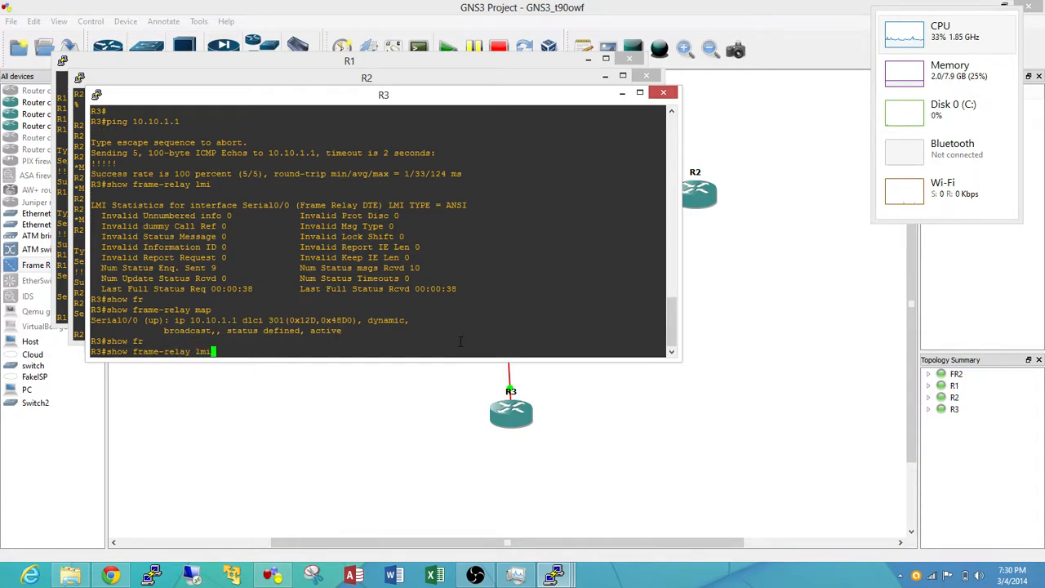
pyautogui.press('Return')
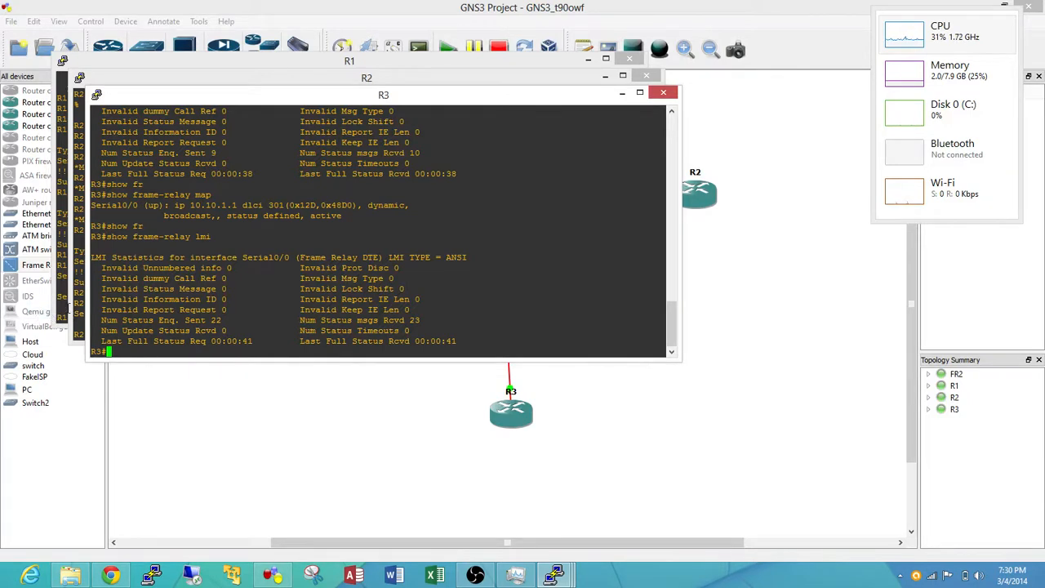
# Return to R1's console and ping R3's address 10.10.3.3 again
pyautogui.moveTo(76, 303); pyautogui.dragTo(89, 303)
pyautogui.click(225, 351)
pyautogui.click(64, 275)
pyautogui.write('p')
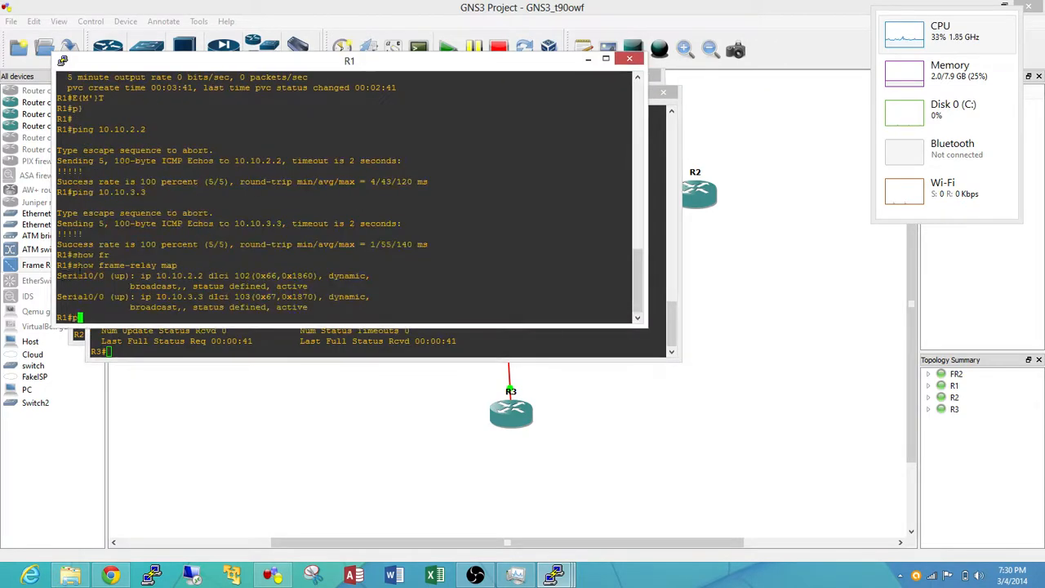
pyautogui.write('ing 10.10.3.3')
pyautogui.press('Return')
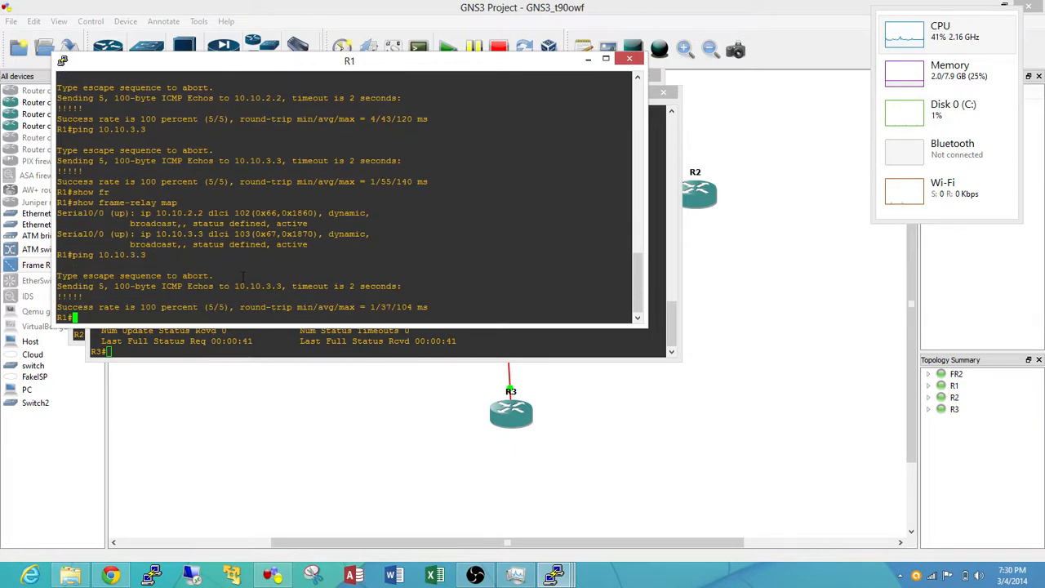
# Enable Frame Relay packet debugging on R2 with debug frame-relay packet
pyautogui.click(432, 355)
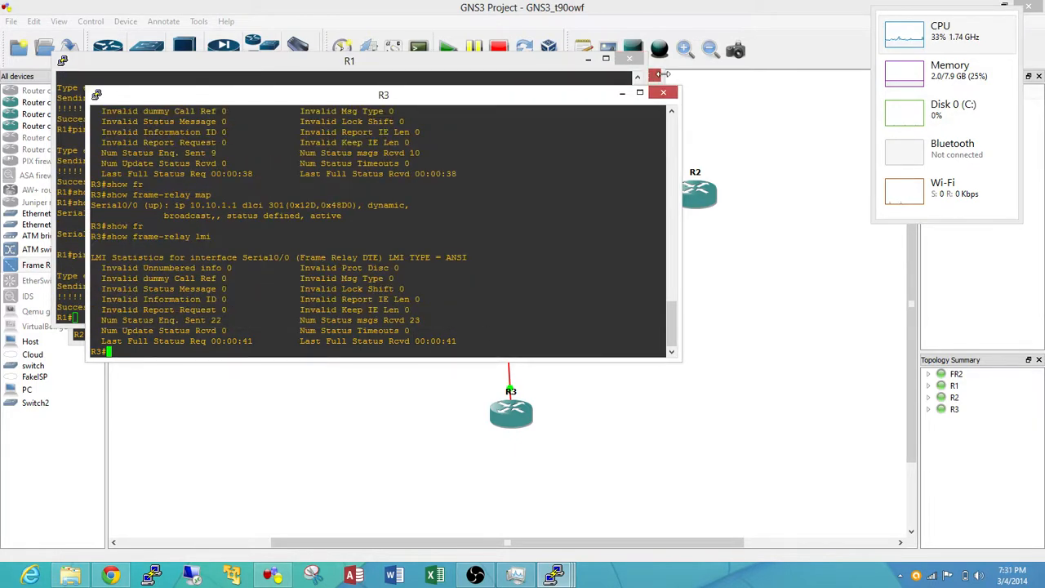
pyautogui.click(661, 75)
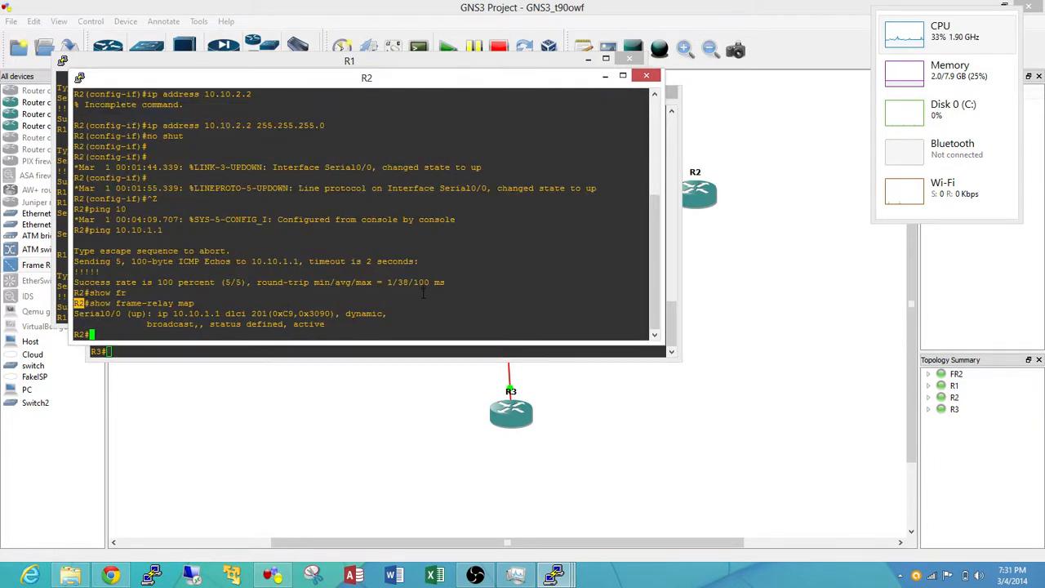
pyautogui.write('debug fr')
pyautogui.press('Tab')
pyautogui.write('pa')
pyautogui.press('Tab')
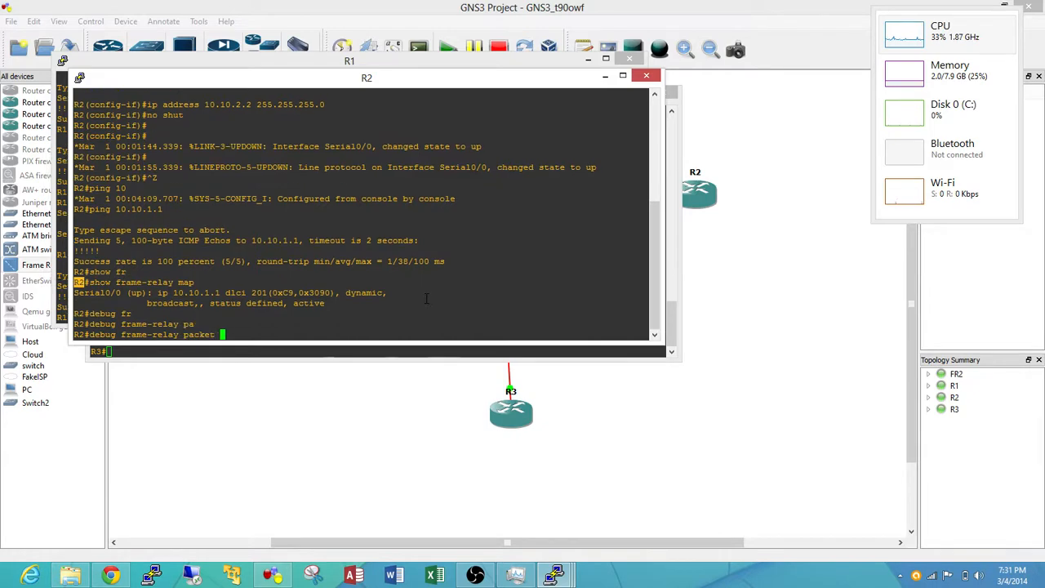
pyautogui.press('Return')
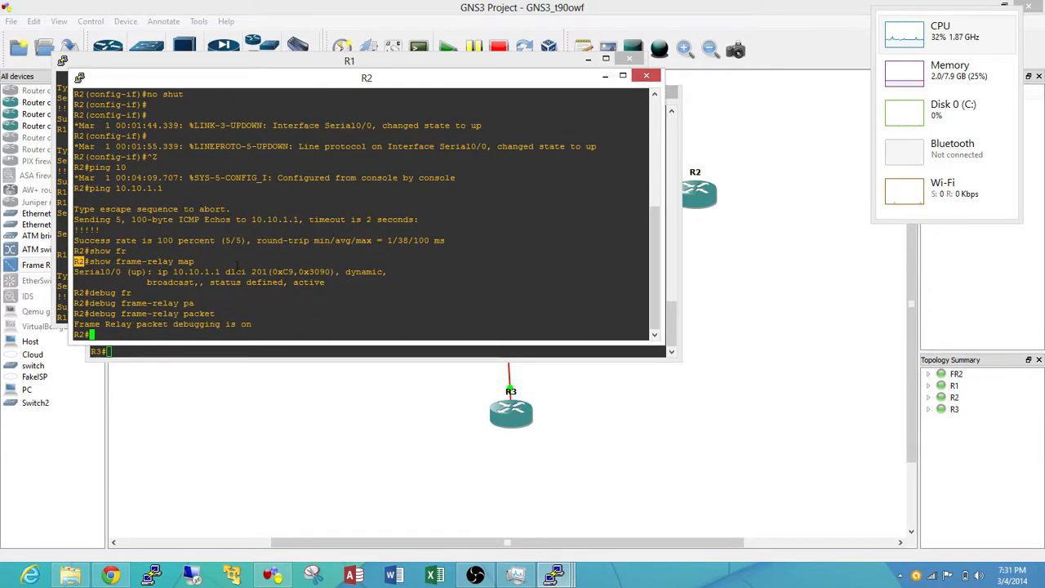
# Move R2's console clear of R1's, ping 10.10.2.2 from R1, and bring R2's debug output to the front
pyautogui.moveTo(384, 83); pyautogui.dragTo(690, 174)
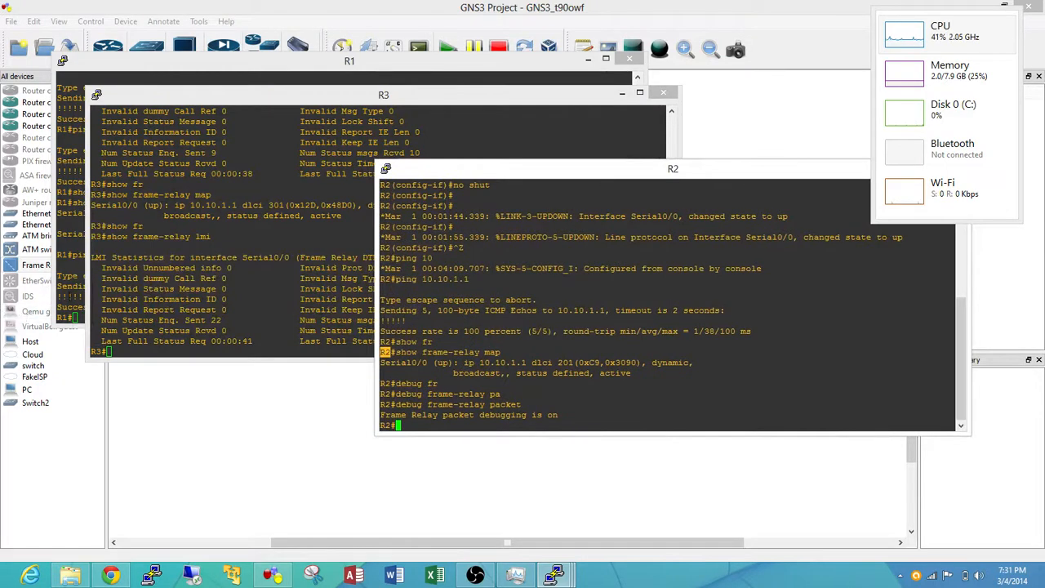
pyautogui.click(70, 297)
pyautogui.write('ping ')
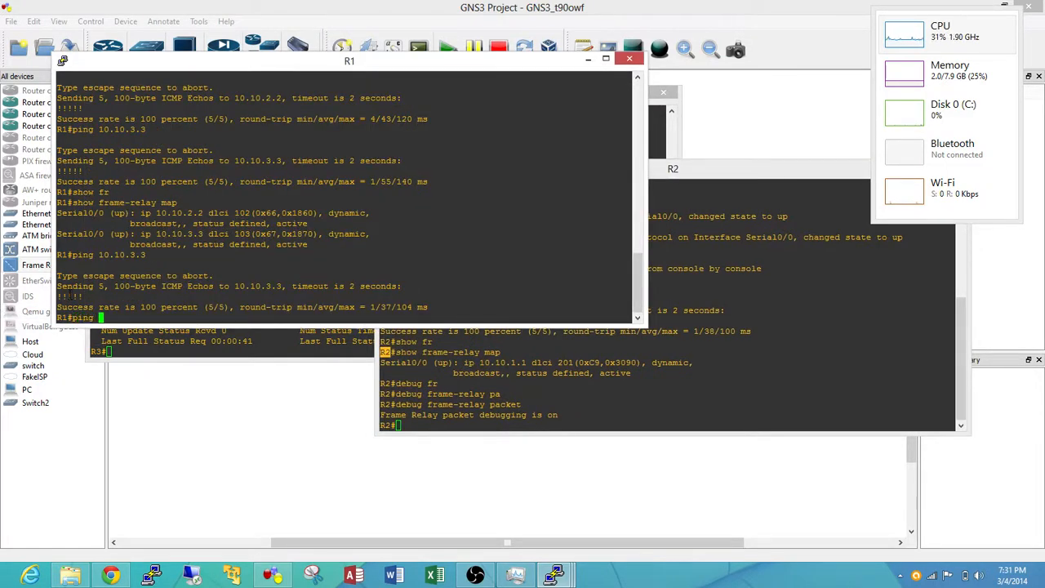
pyautogui.write('10.10.2.2')
pyautogui.press('Return')
pyautogui.click(709, 406)
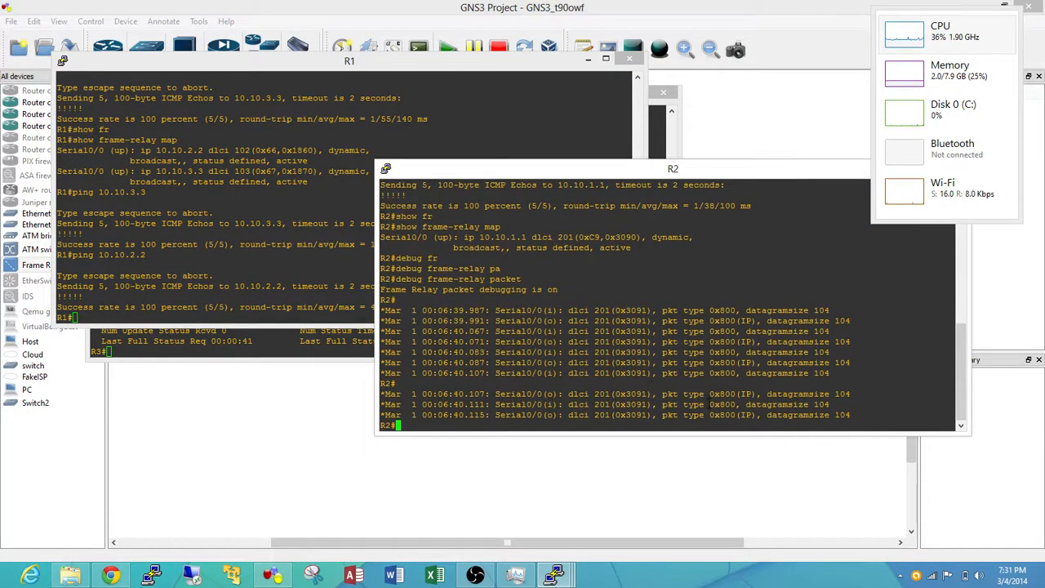
# Move R3's console below R1's title bar and show the LMI statistics on R2 with show frame-relay lmi
pyautogui.click(286, 356)
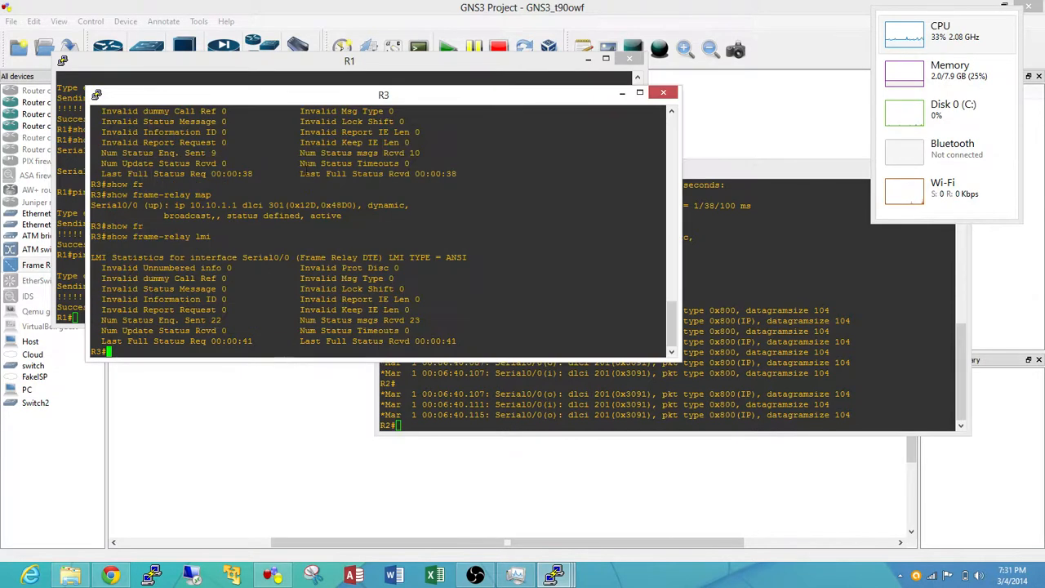
pyautogui.moveTo(318, 102); pyautogui.dragTo(327, 173)
pyautogui.click(751, 273)
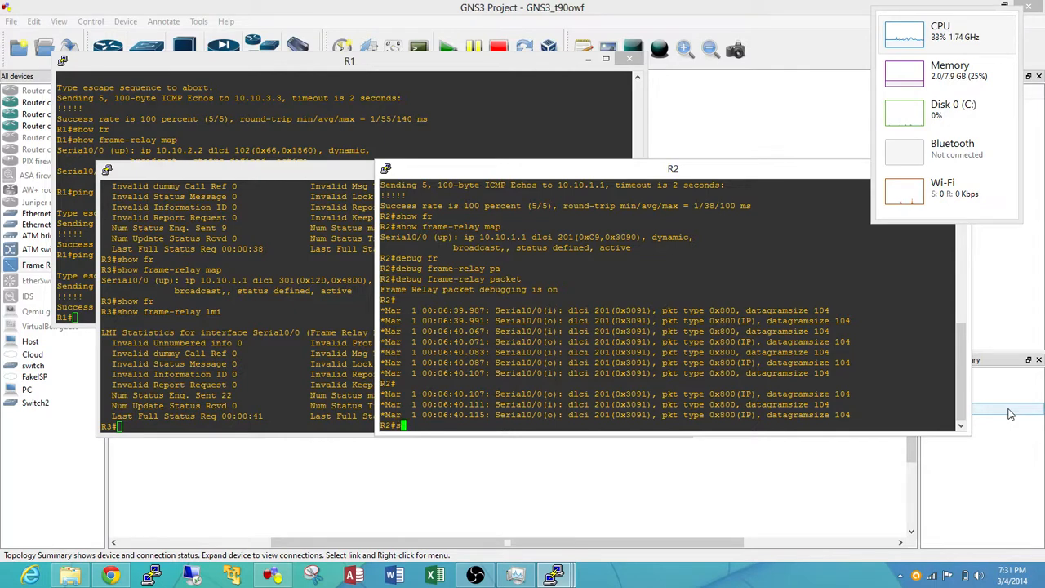
pyautogui.write('show fr')
pyautogui.press('Tab')
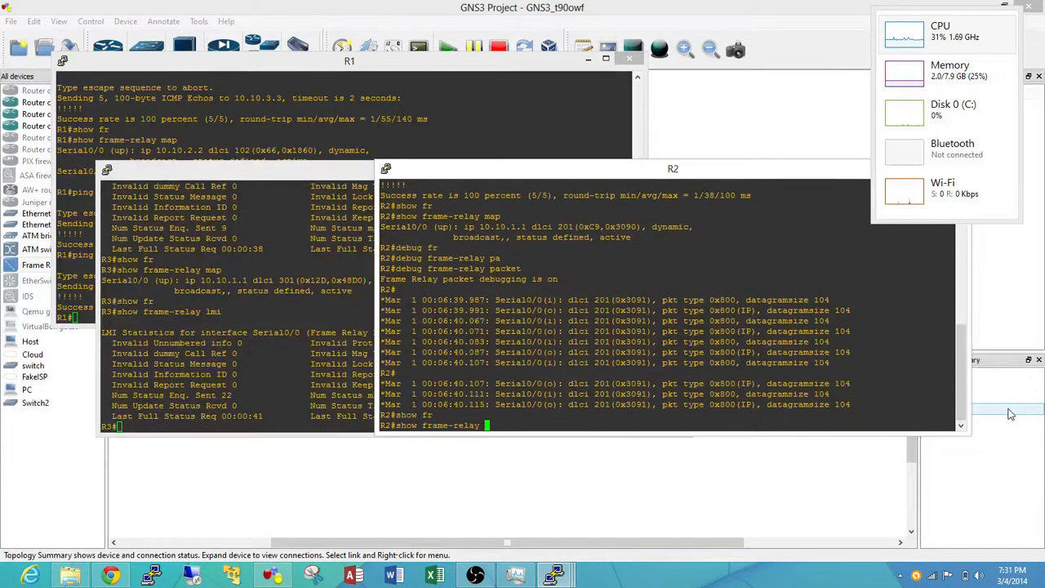
pyautogui.write('lmi')
pyautogui.press('Return')
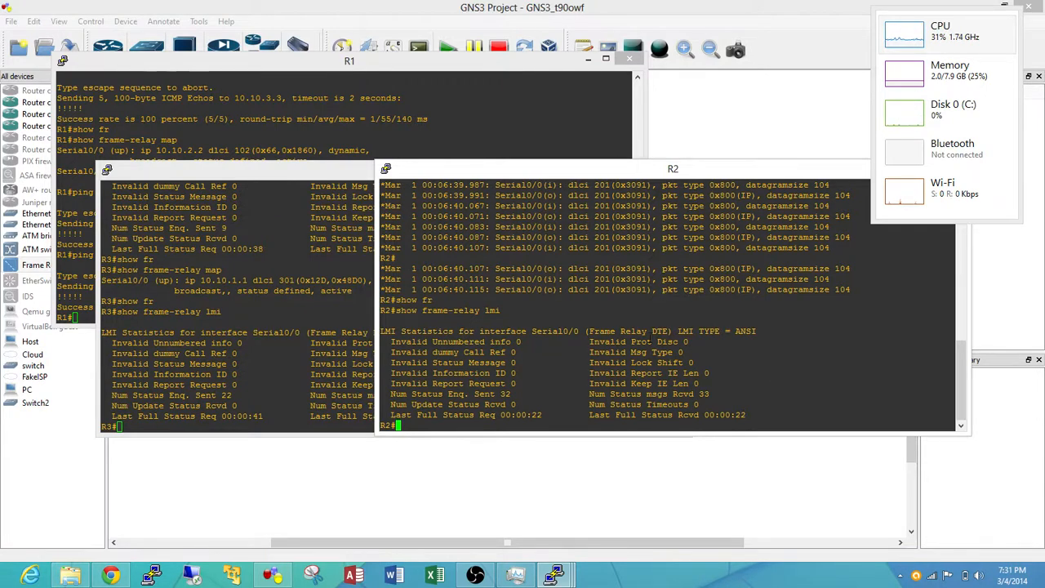
# Enable Frame Relay packet debugging on R3 with debug frame-relay packet
pyautogui.click(128, 327)
pyautogui.click(84, 266)
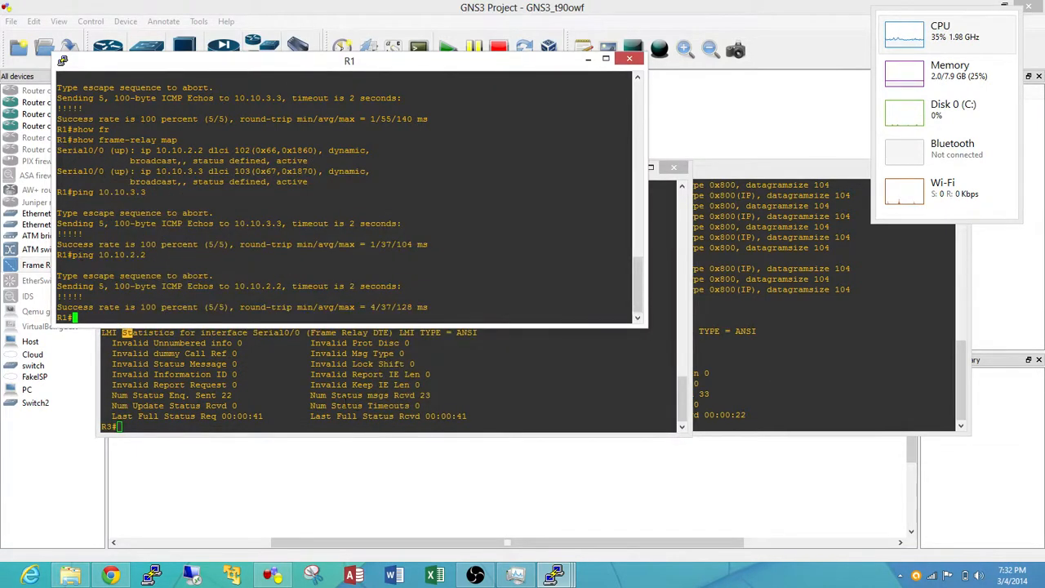
pyautogui.click(358, 416)
pyautogui.write('deb')
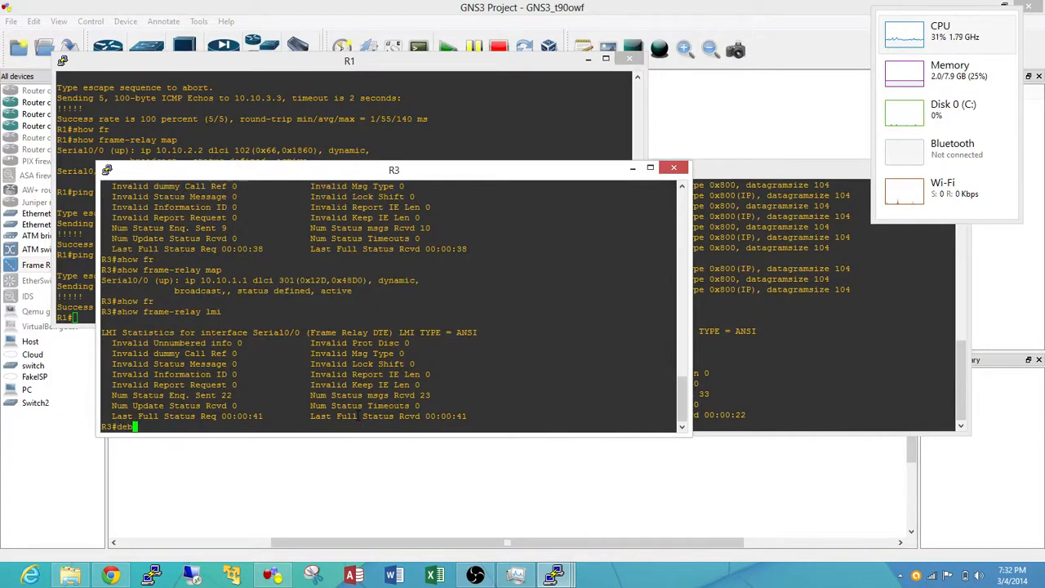
pyautogui.write('ug fr')
pyautogui.press('Tab')
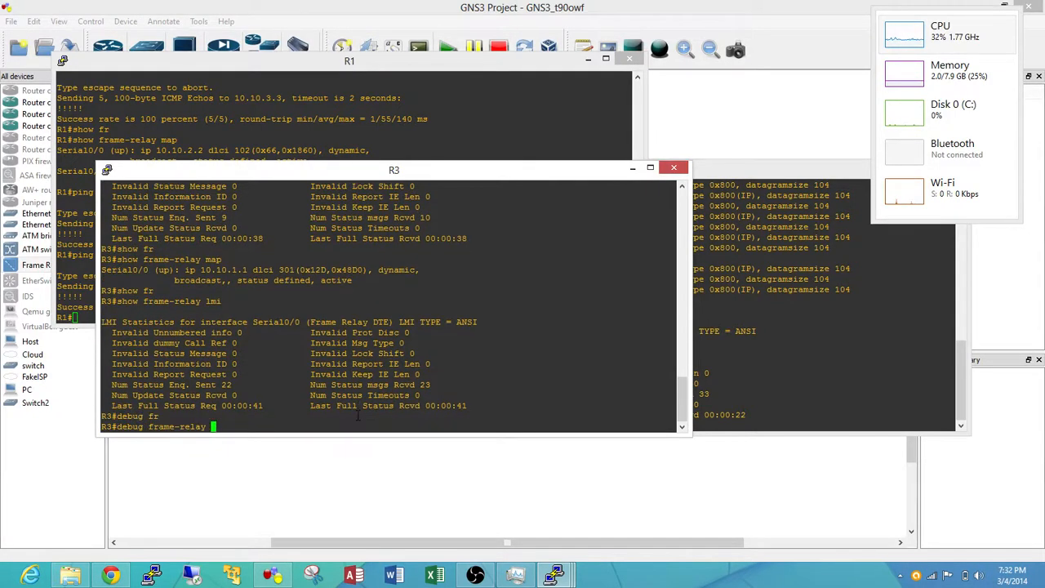
pyautogui.write('pack')
pyautogui.press('Tab')
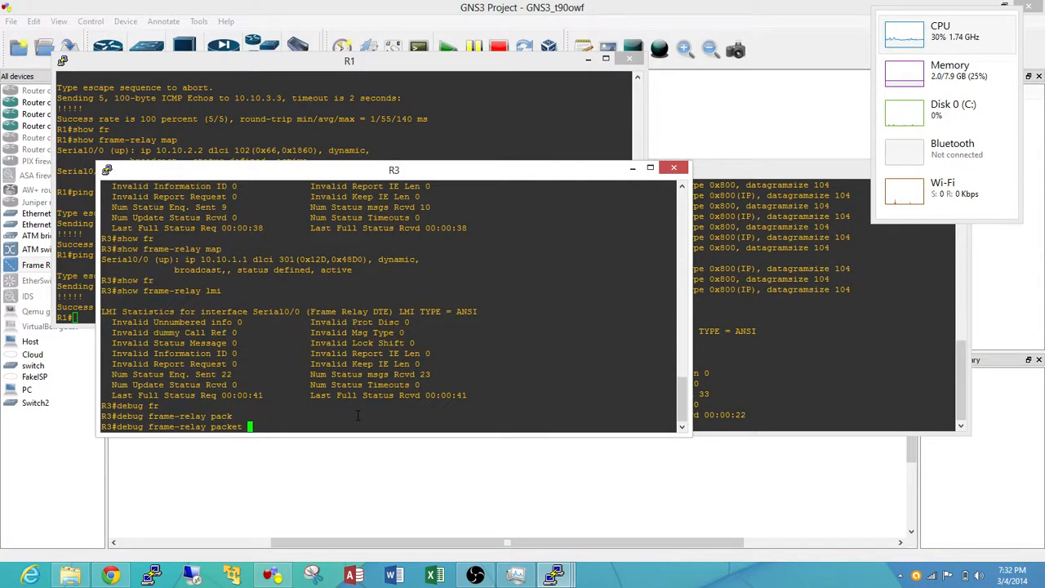
pyautogui.press('Return')
# Ping 10.10.3.3 from R1 and review R3's packet debug output before returning to the topology
pyautogui.click(196, 102)
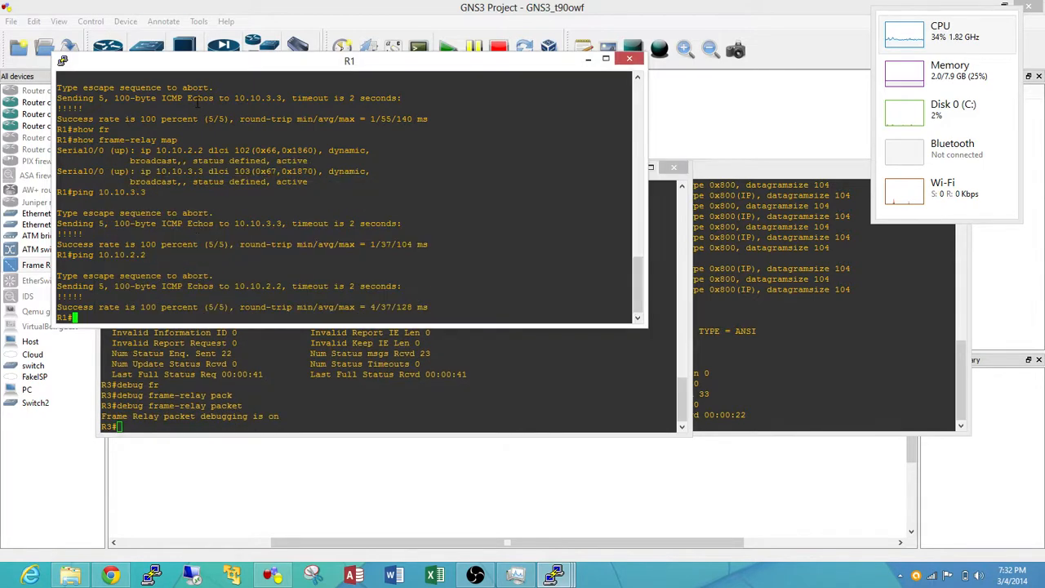
pyautogui.write('ping 10.10.3.3')
pyautogui.press('Return')
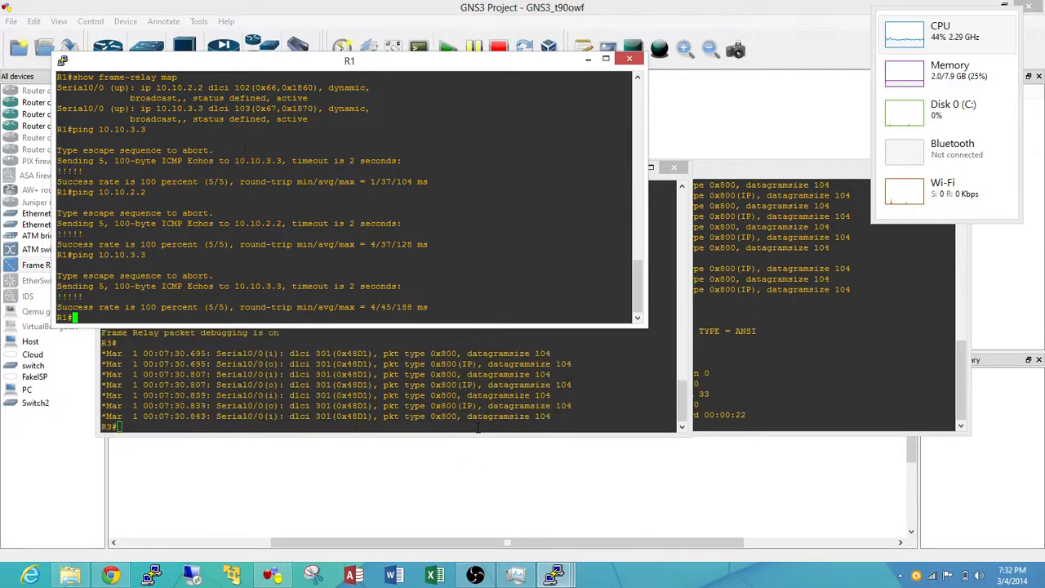
pyautogui.click(478, 429)
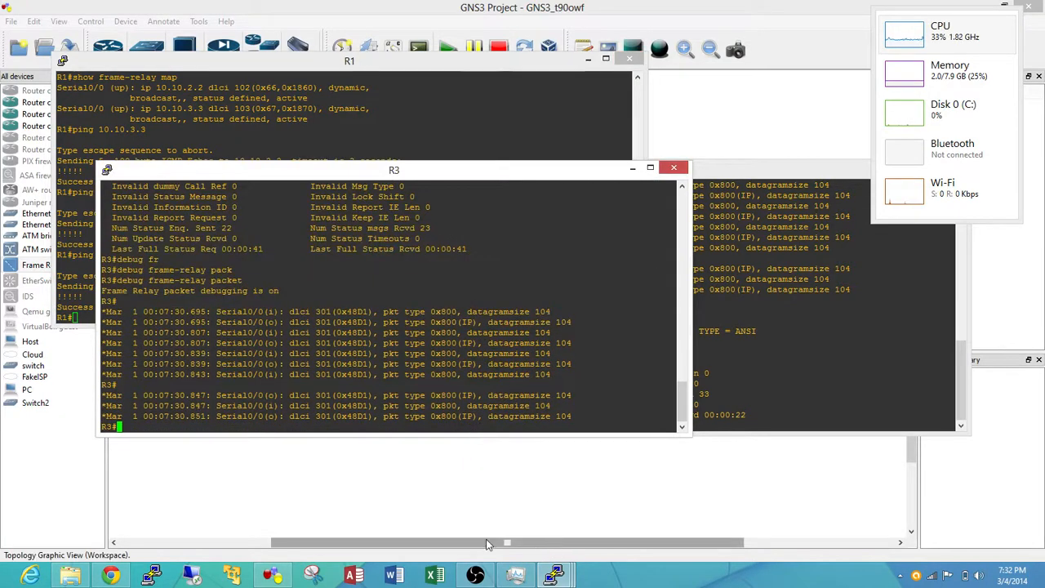
pyautogui.click(276, 490)
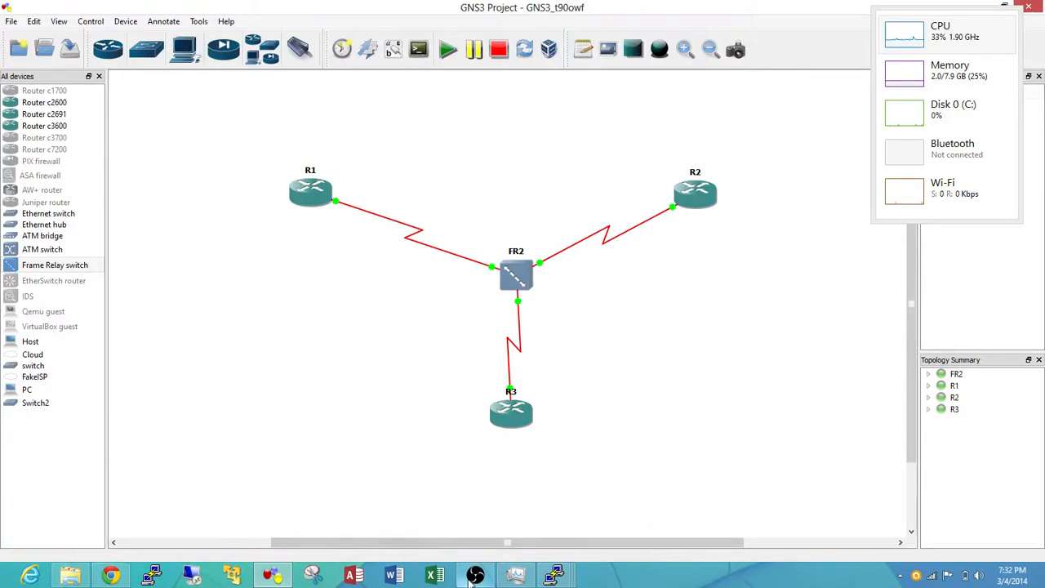